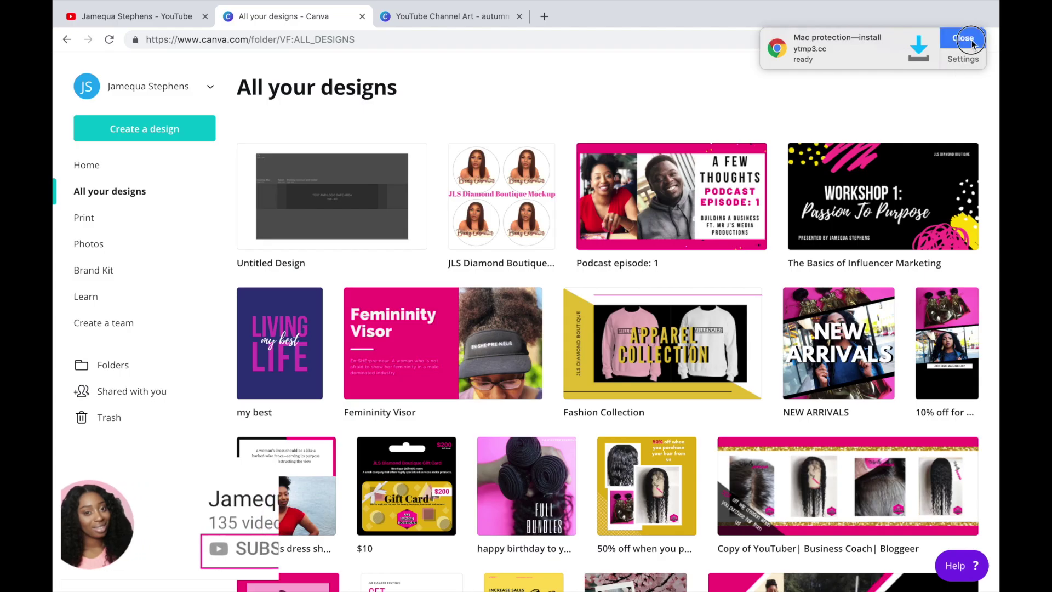
Glance at the current YouTube channel banner, then return to Canva's Create a design page
{"action": "left_click", "coordinate": [961, 36]}
{"action": "left_click", "coordinate": [122, 17]}
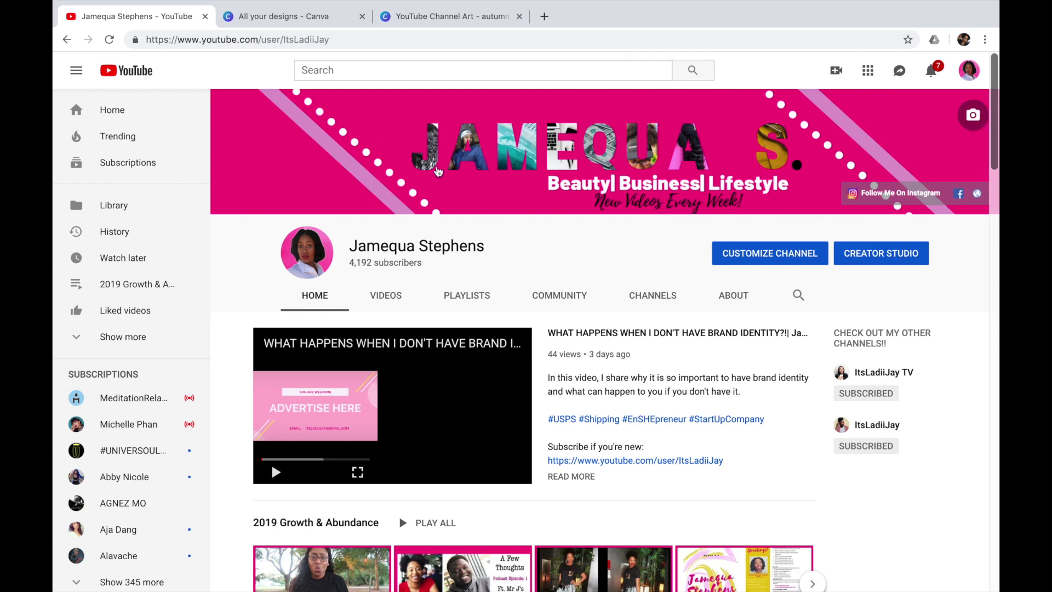
{"action": "left_click", "coordinate": [303, 17]}
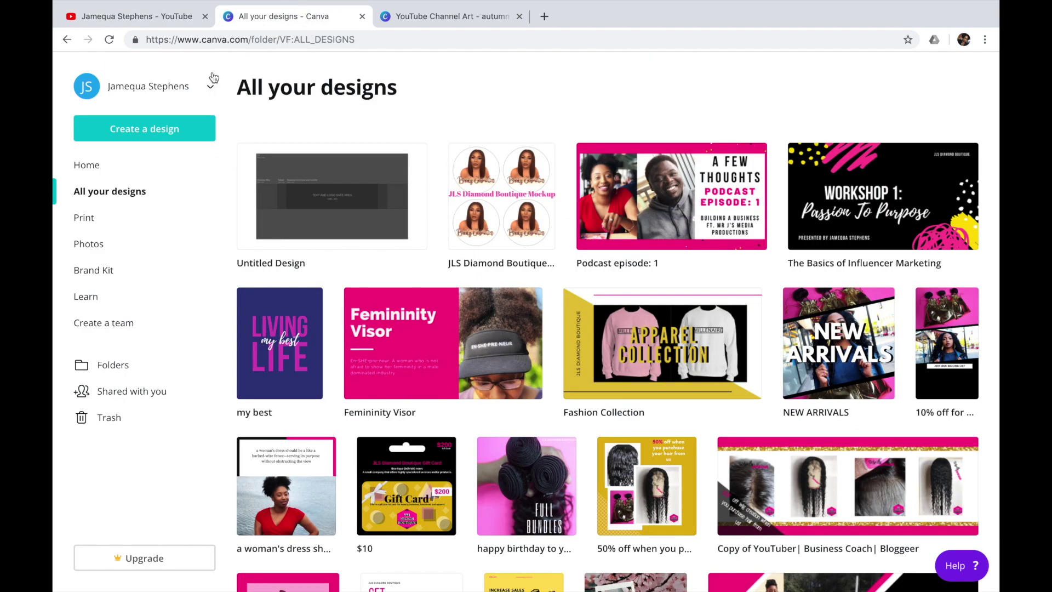
{"action": "left_click", "coordinate": [171, 130]}
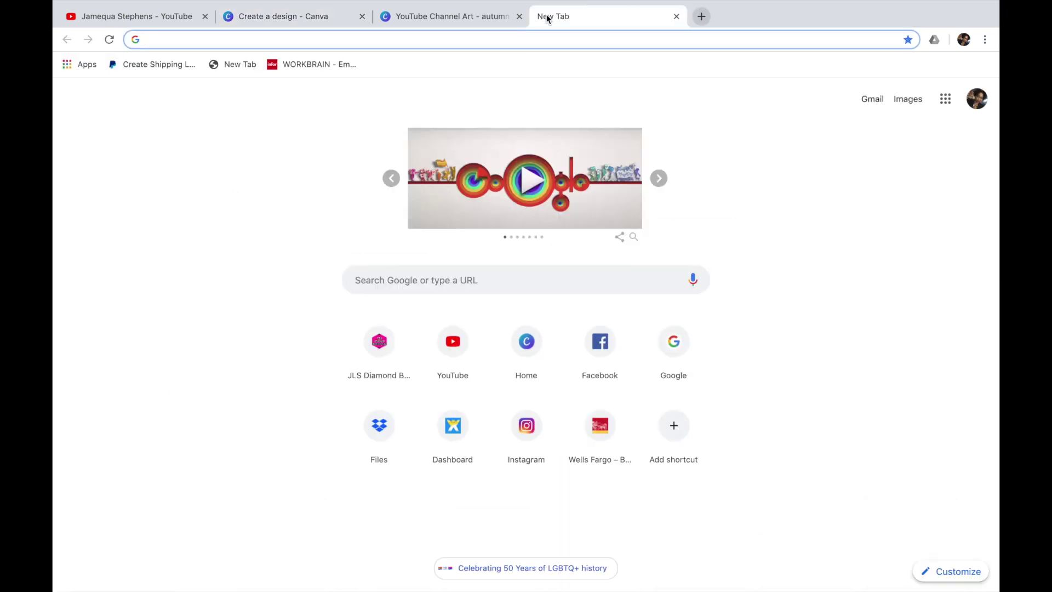
Google 'youtube channel art template' and open the YouTube Help channel art article
{"action": "type", "text": "google.com"}
{"action": "key", "text": "Return"}
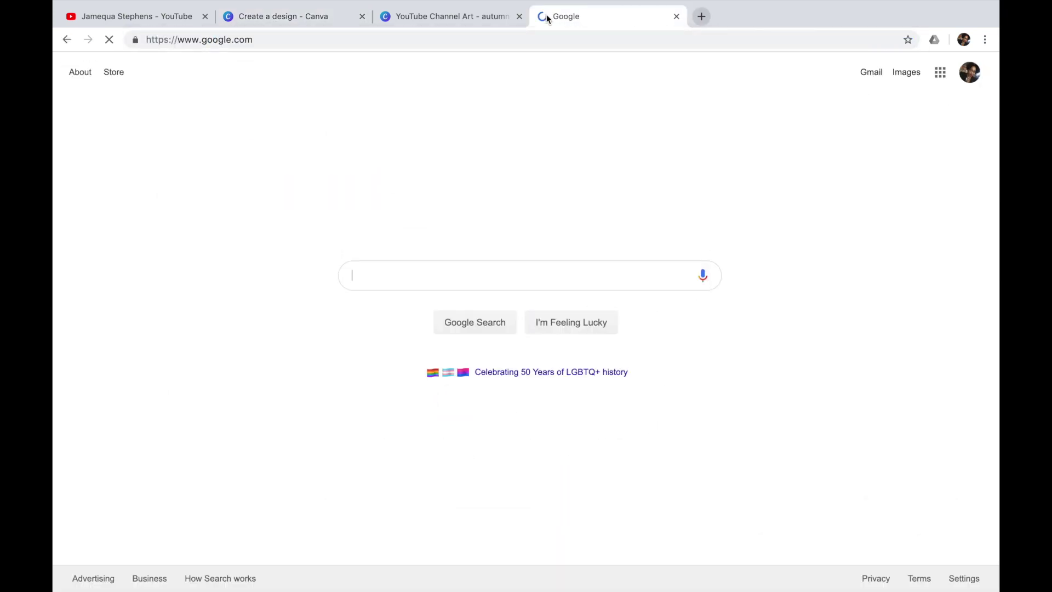
{"action": "type", "text": "youtube"}
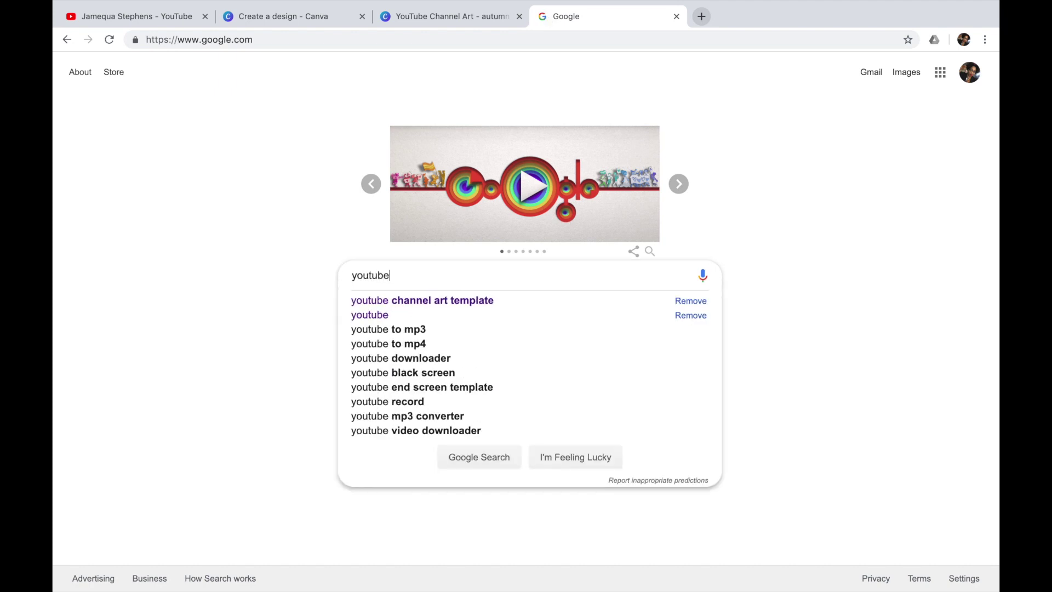
{"action": "key", "text": "Down"}
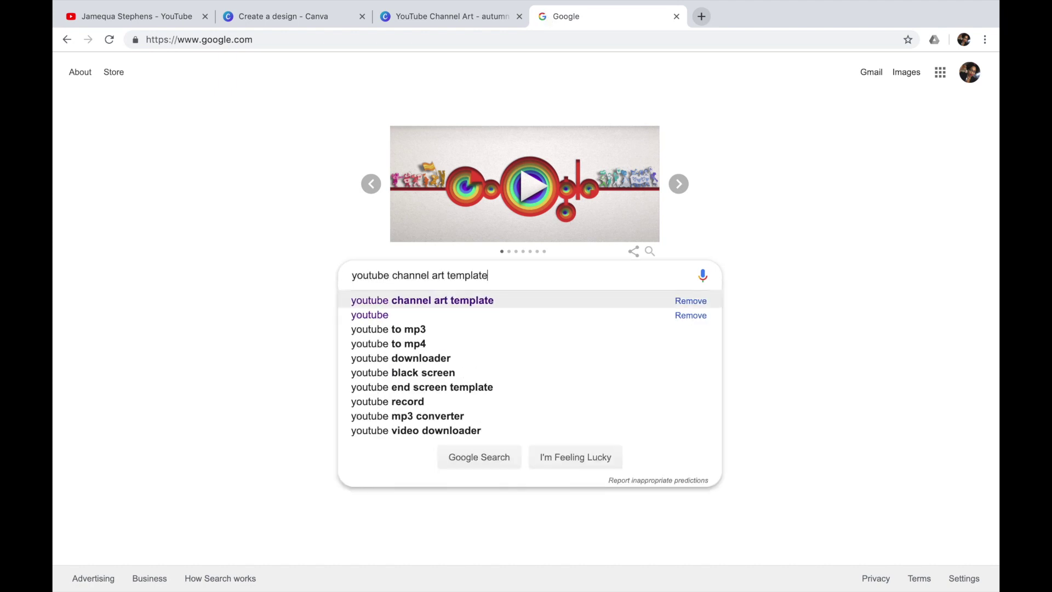
{"action": "key", "text": "Return"}
{"action": "scroll", "coordinate": [360, 276], "scroll_direction": "down", "scroll_amount": 7}
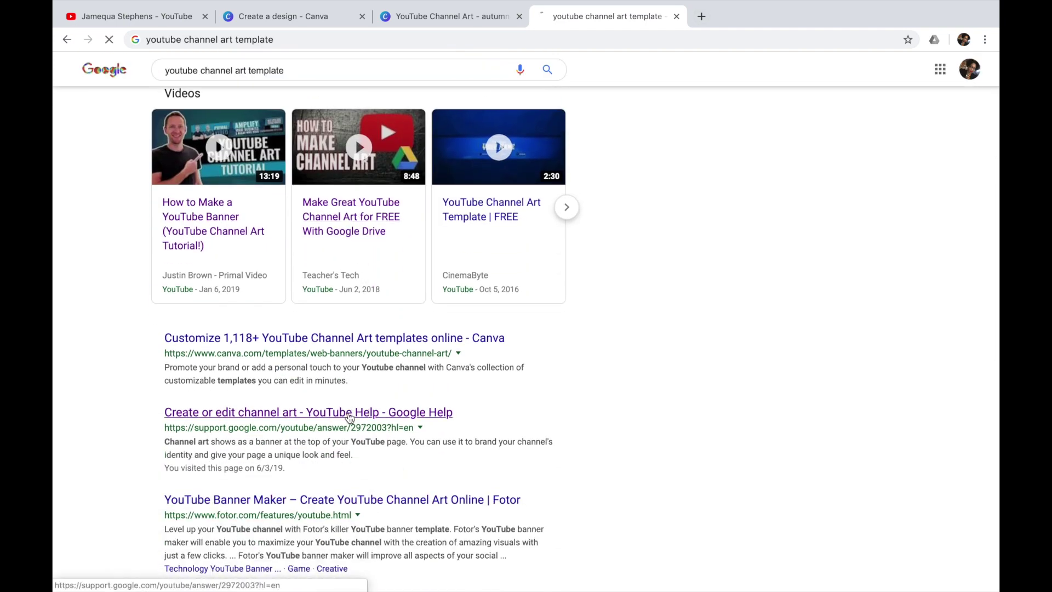
{"action": "left_click", "coordinate": [350, 414]}
Expand 'Image size & file guidelines' and highlight the recommended 2560 x 1440 px size
{"action": "scroll", "coordinate": [483, 395], "scroll_direction": "down", "scroll_amount": 1}
{"action": "scroll", "coordinate": [484, 395], "scroll_direction": "down", "scroll_amount": 7}
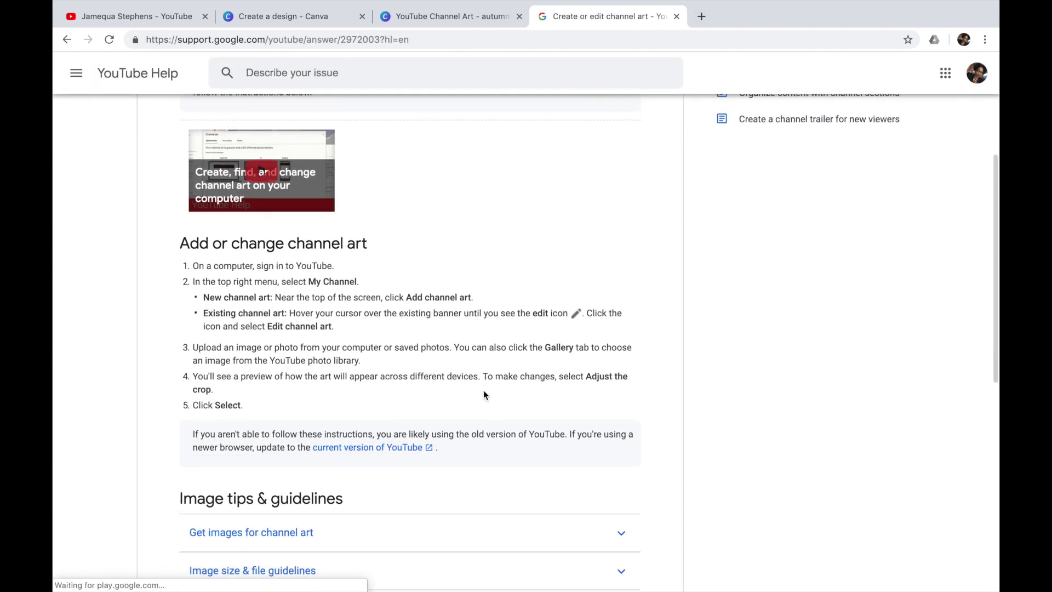
{"action": "scroll", "coordinate": [484, 394], "scroll_direction": "down", "scroll_amount": 2}
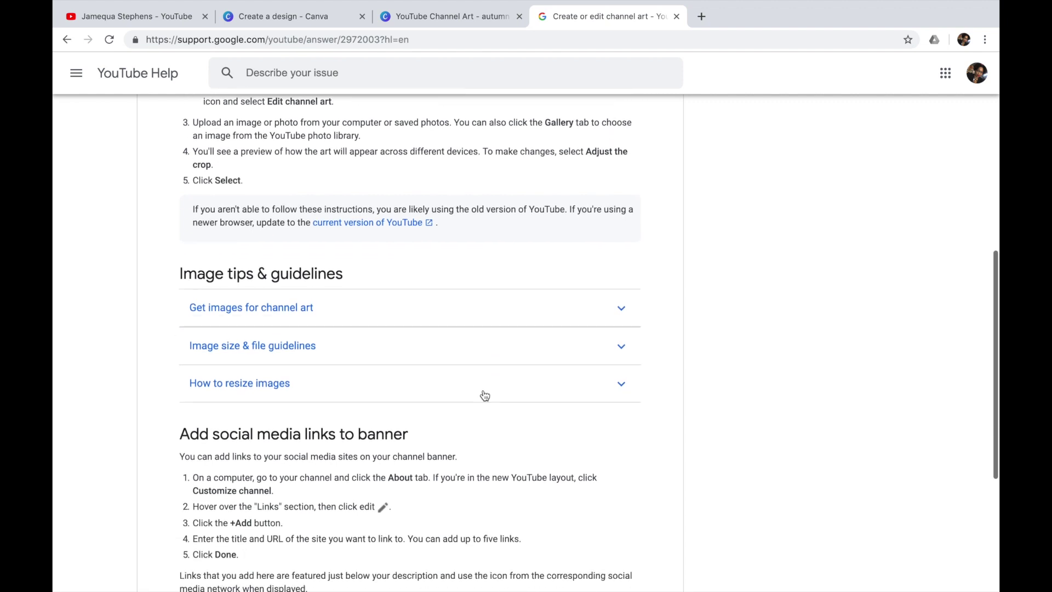
{"action": "left_click", "coordinate": [374, 309]}
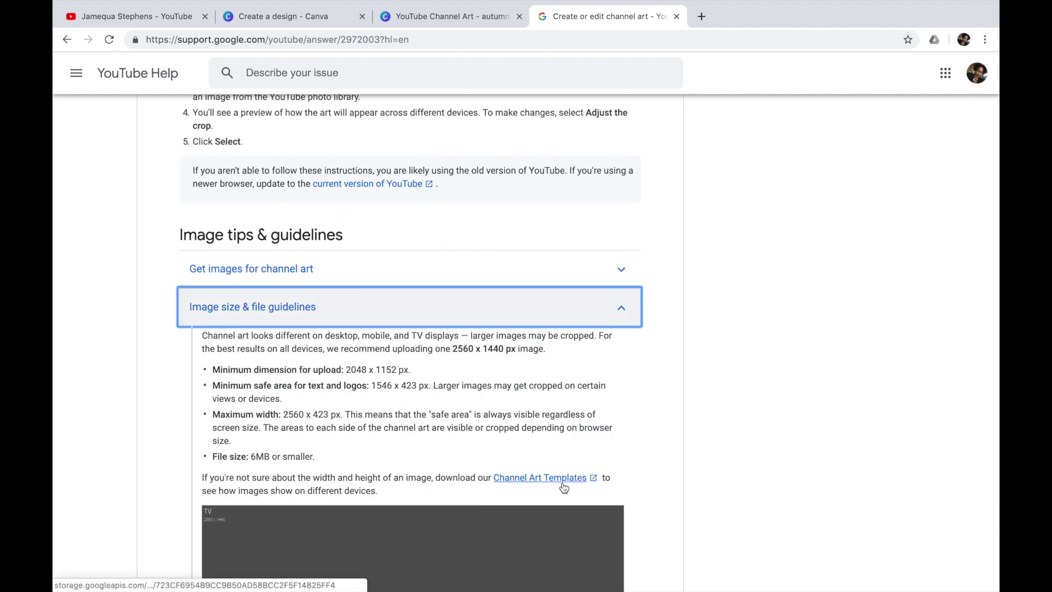
{"action": "scroll", "coordinate": [538, 487], "scroll_direction": "down", "scroll_amount": 3}
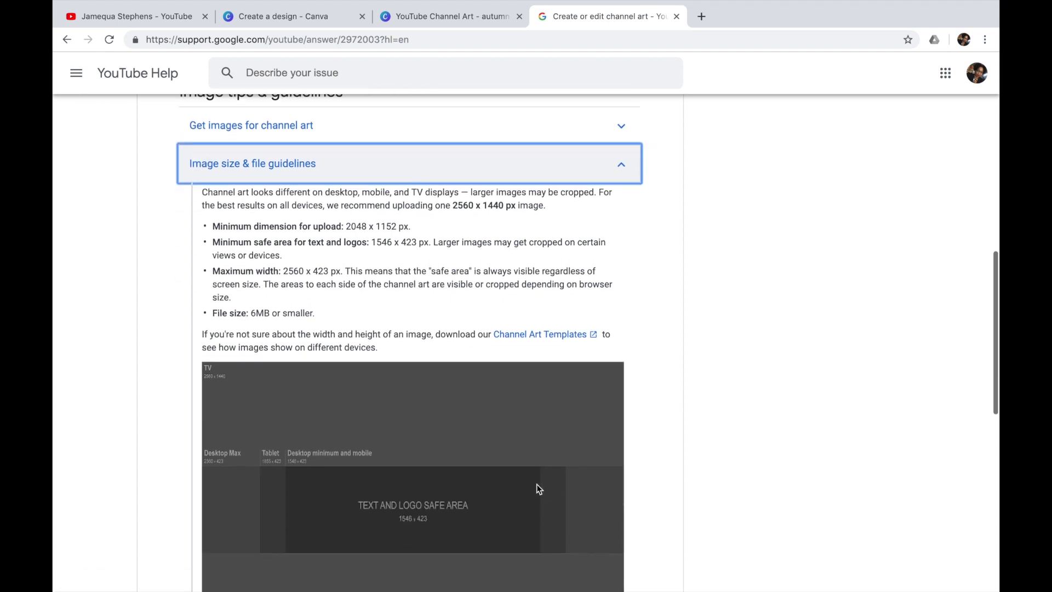
{"action": "scroll", "coordinate": [537, 485], "scroll_direction": "down", "scroll_amount": 1}
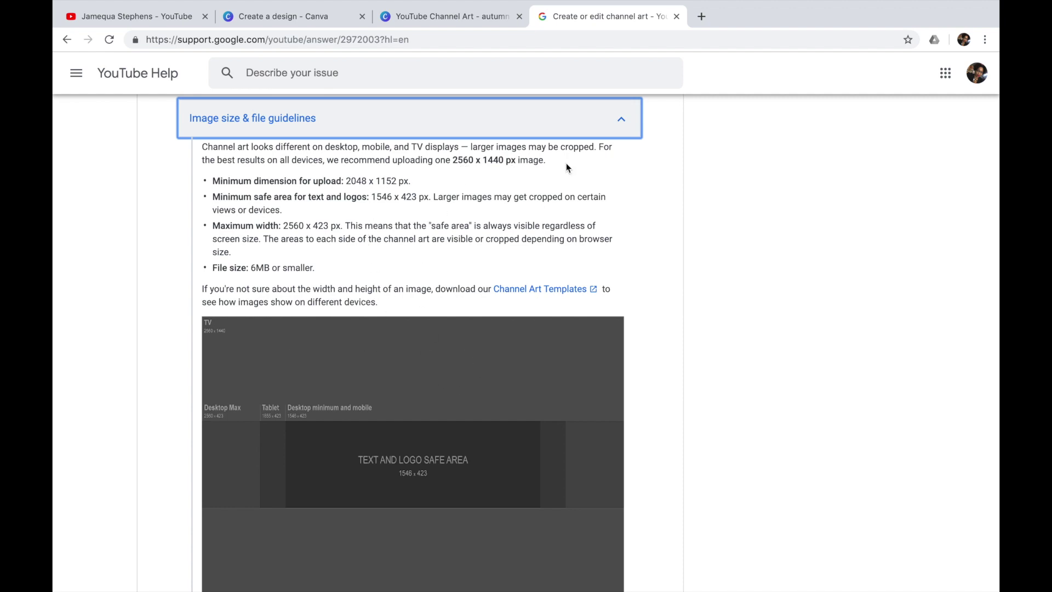
{"action": "left_click_drag", "start_coordinate": [567, 162], "coordinate": [613, 179]}
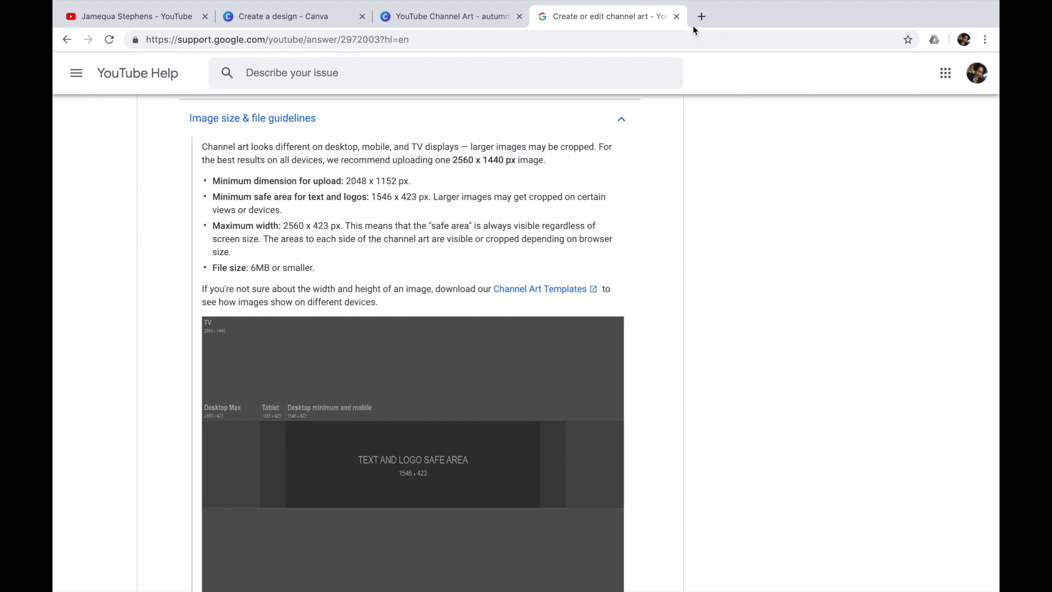
Close the help tab and pick YouTube Channel Art from the Social Media designs row
{"action": "left_click", "coordinate": [676, 17]}
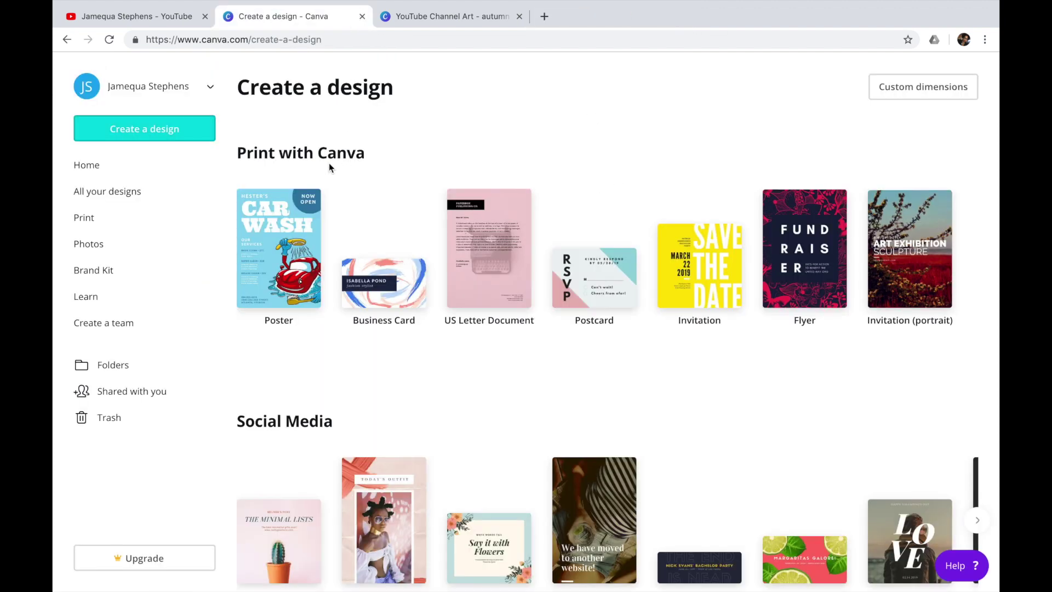
{"action": "scroll", "coordinate": [418, 322], "scroll_direction": "right", "scroll_amount": 2}
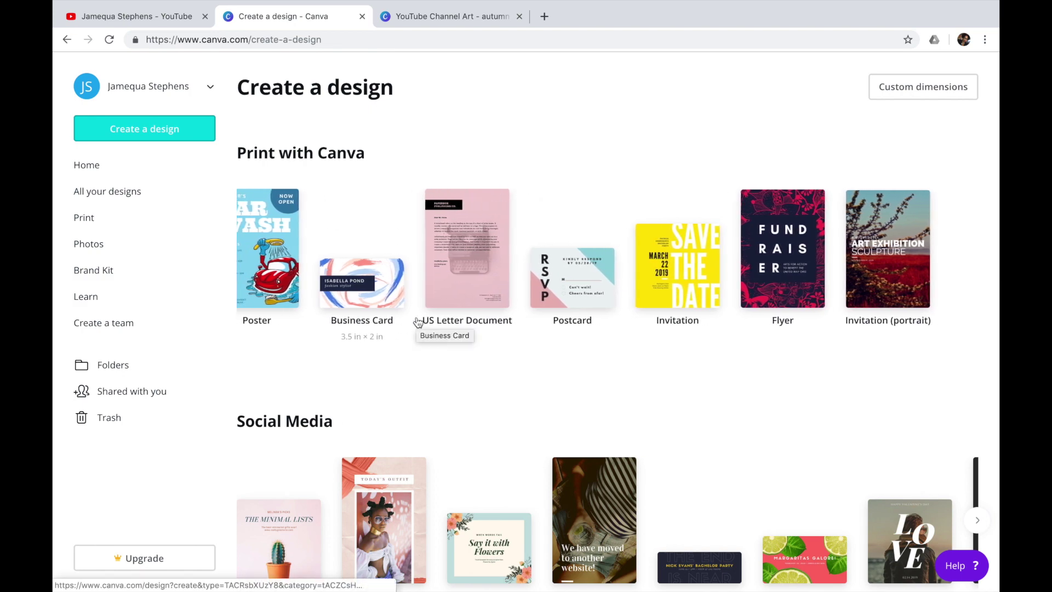
{"action": "scroll", "coordinate": [351, 326], "scroll_direction": "right", "scroll_amount": 2}
{"action": "scroll", "coordinate": [341, 328], "scroll_direction": "left", "scroll_amount": 2}
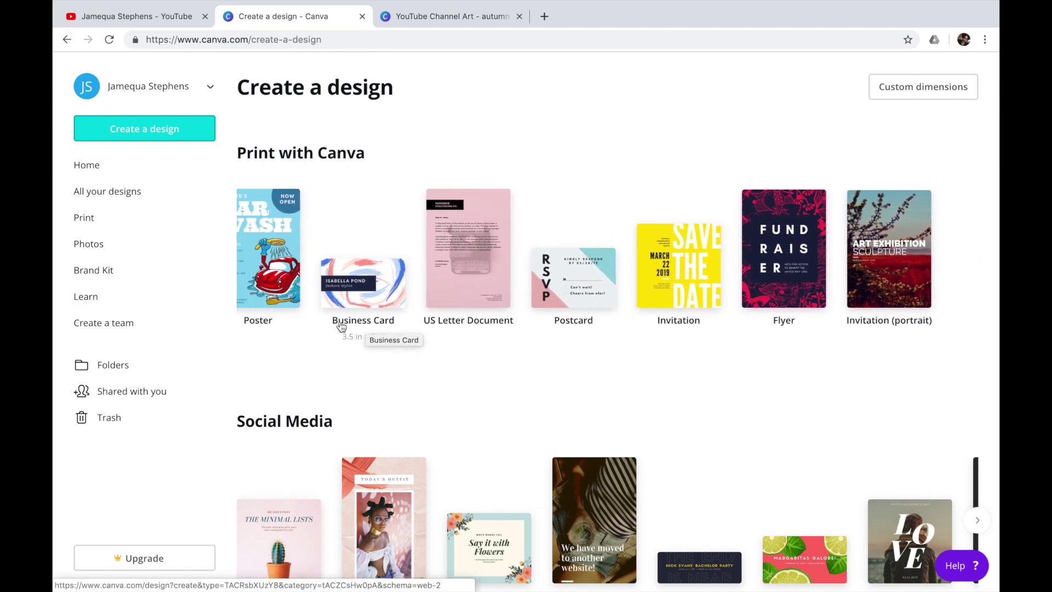
{"action": "scroll", "coordinate": [565, 435], "scroll_direction": "down", "scroll_amount": 4}
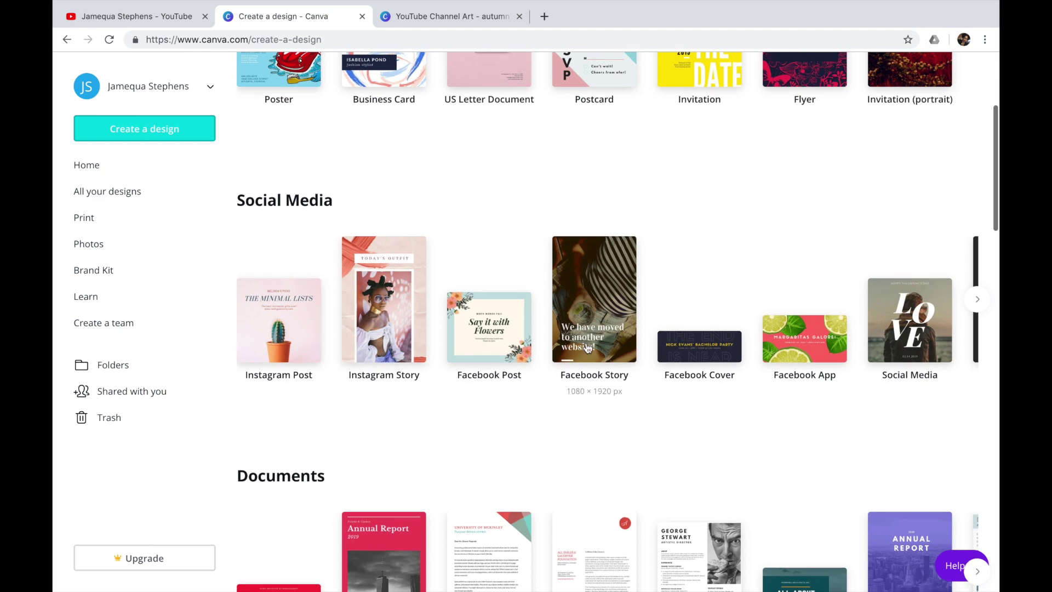
{"action": "scroll", "coordinate": [587, 348], "scroll_direction": "right", "scroll_amount": 10}
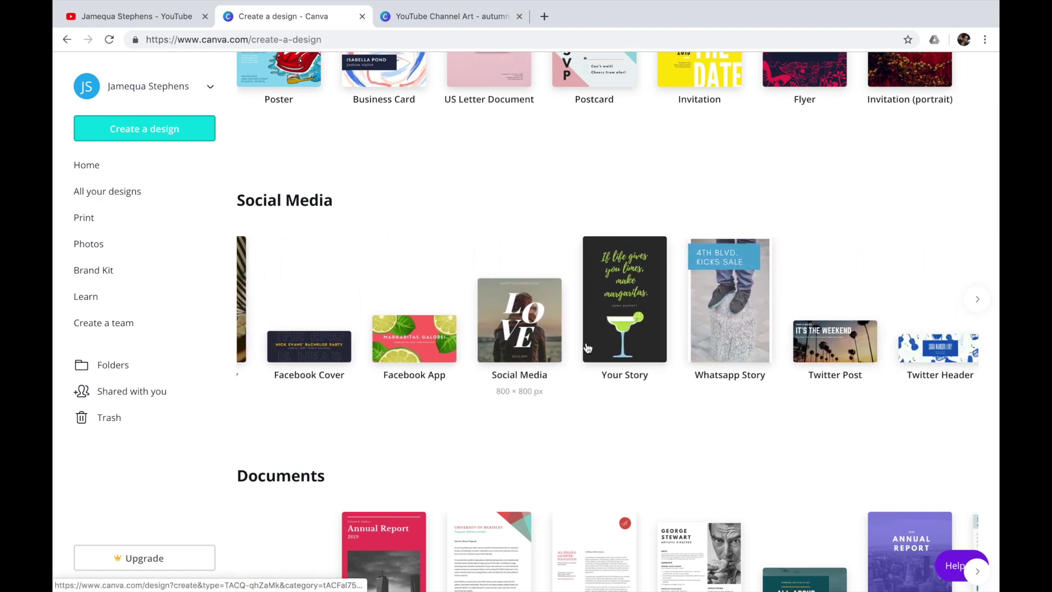
{"action": "scroll", "coordinate": [587, 348], "scroll_direction": "right", "scroll_amount": 12}
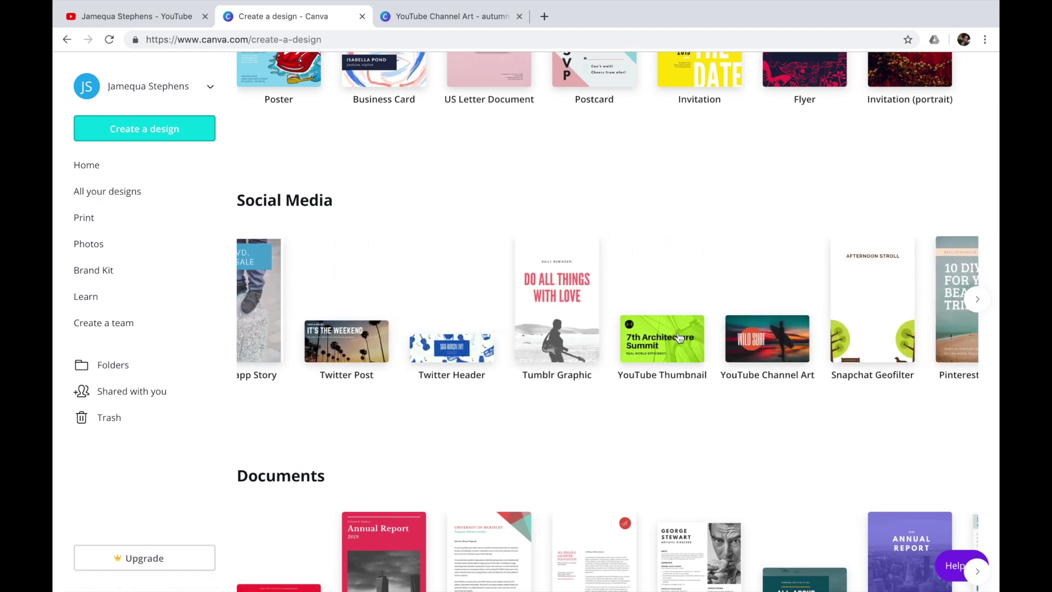
{"action": "left_click", "coordinate": [753, 396]}
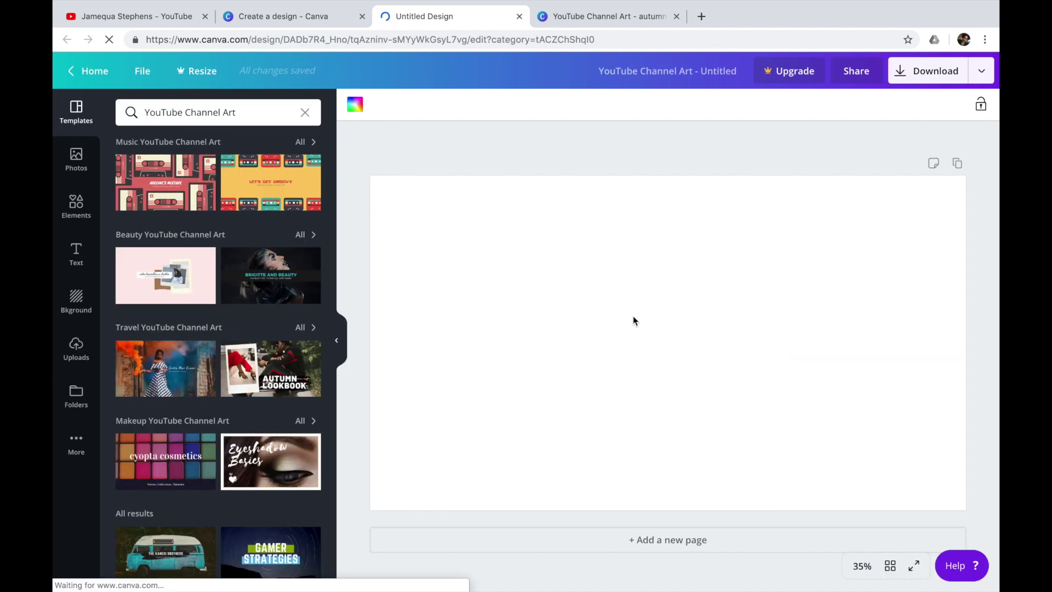
Try and undo the Beechtown Bella, Start to End Games and Adora's Vlogs templates
{"action": "left_click", "coordinate": [169, 282]}
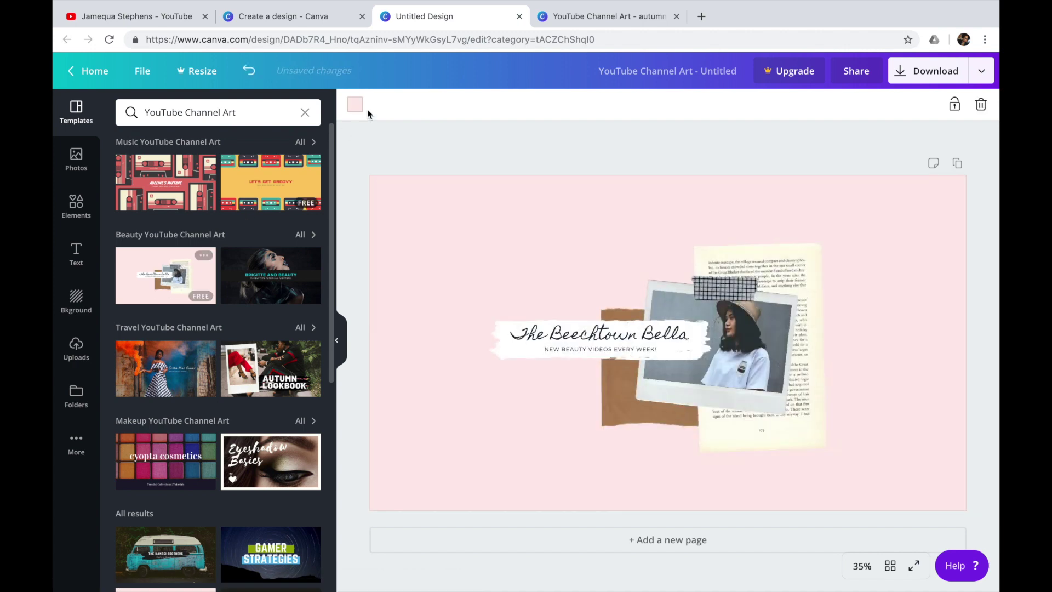
{"action": "left_click", "coordinate": [249, 72]}
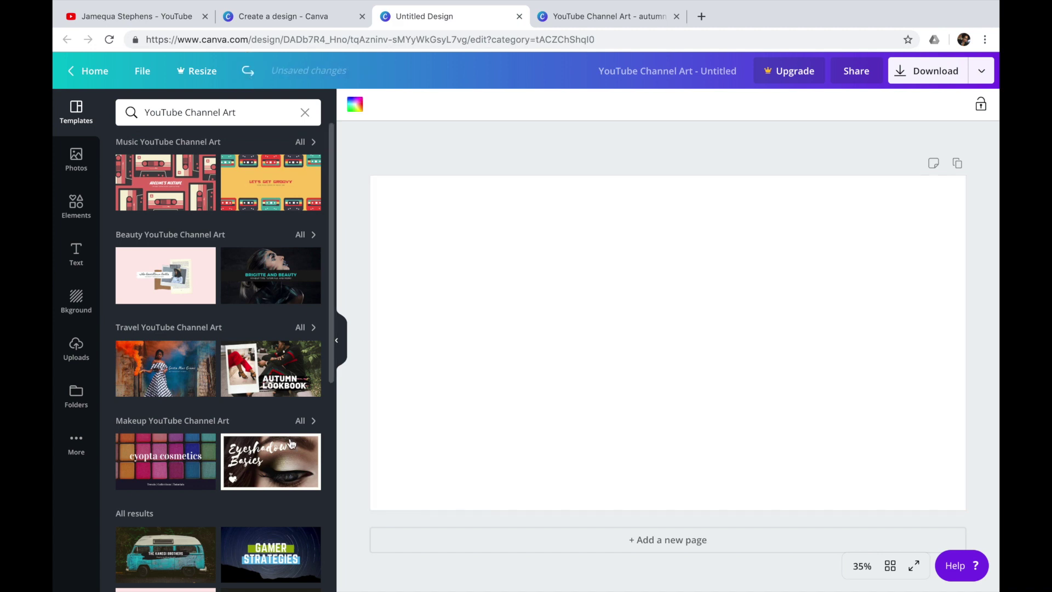
{"action": "scroll", "coordinate": [291, 442], "scroll_direction": "down", "scroll_amount": 6}
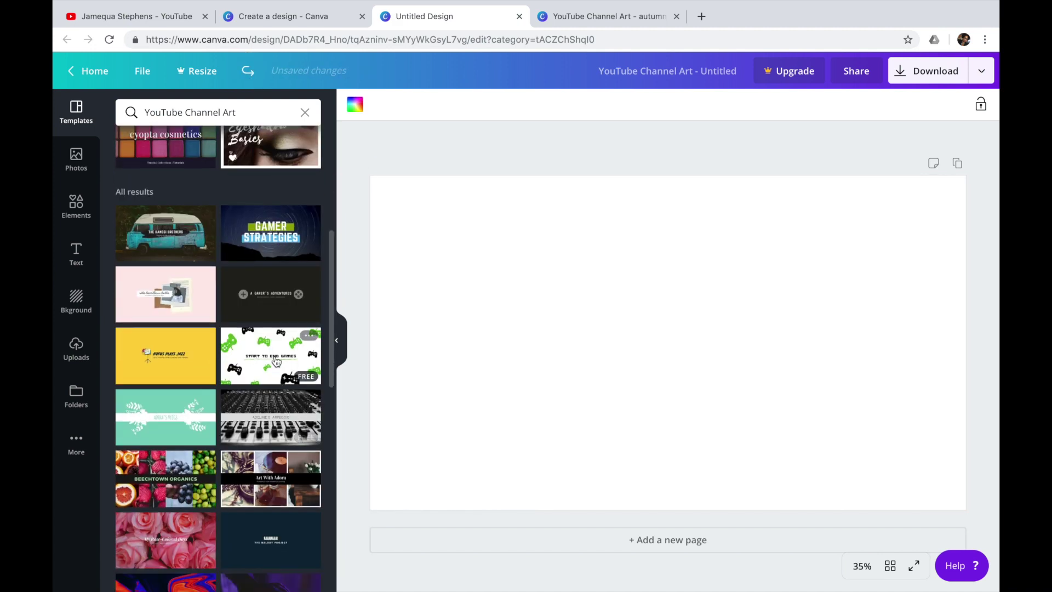
{"action": "left_click", "coordinate": [275, 359]}
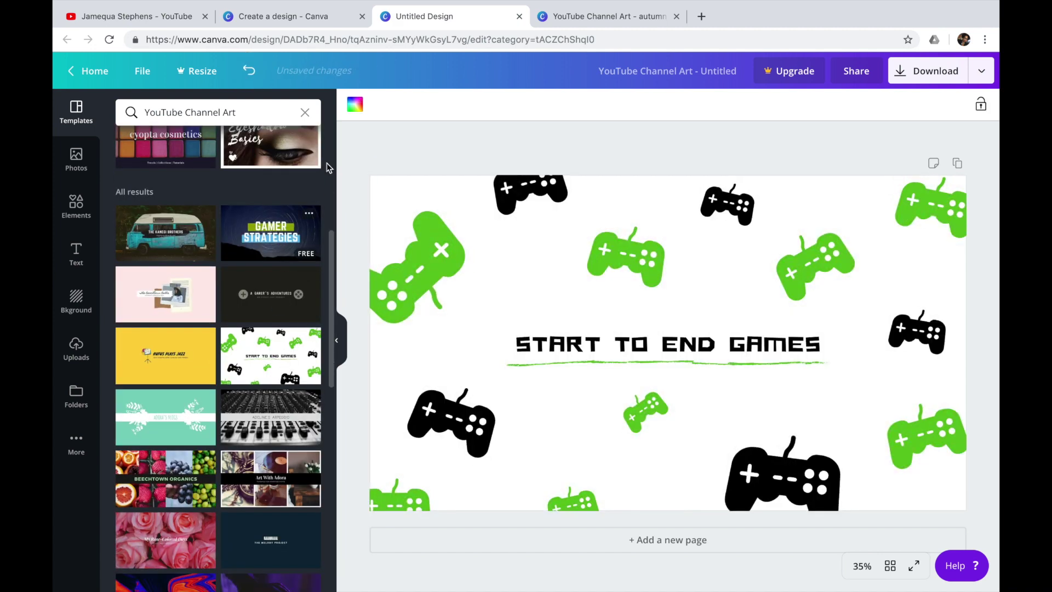
{"action": "left_click", "coordinate": [254, 74]}
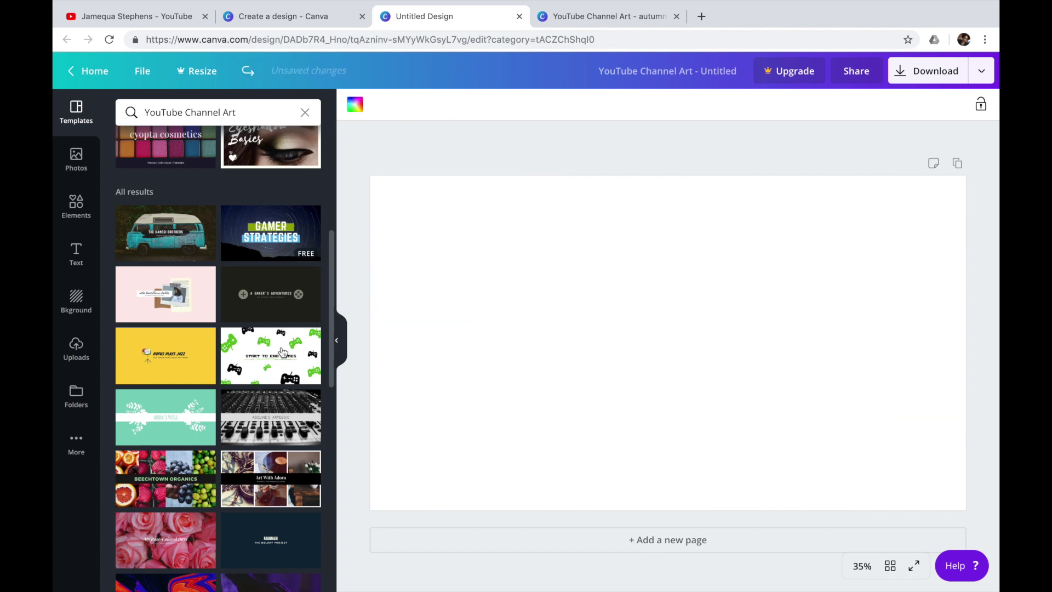
{"action": "scroll", "coordinate": [259, 385], "scroll_direction": "down", "scroll_amount": 1}
{"action": "left_click", "coordinate": [177, 371]}
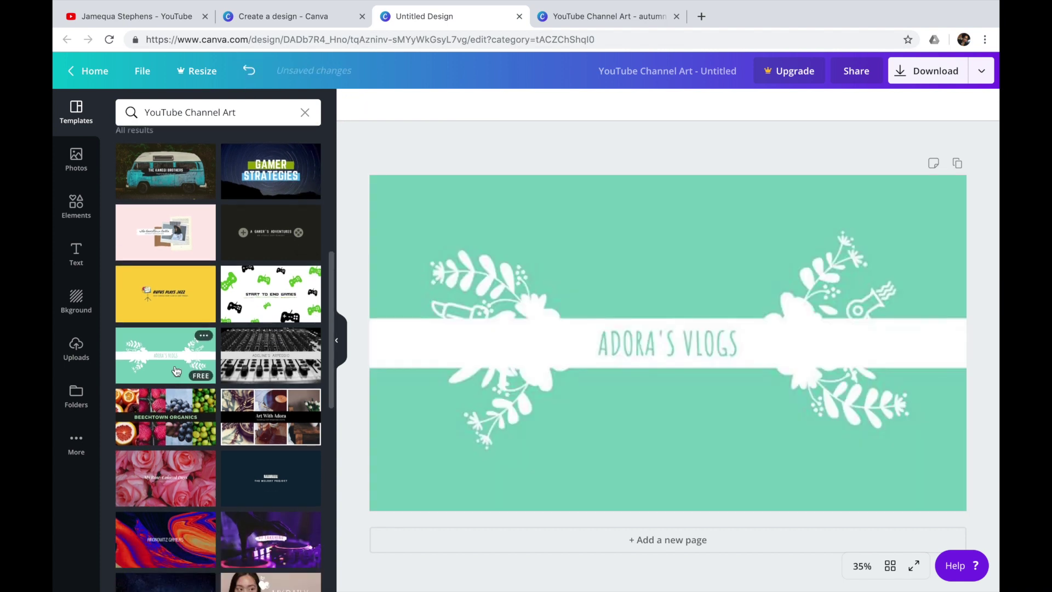
{"action": "left_click", "coordinate": [249, 74]}
Try and undo the Beechtown Organics and Yolo Gamer templates, leaving the canvas blank
{"action": "left_click", "coordinate": [164, 417]}
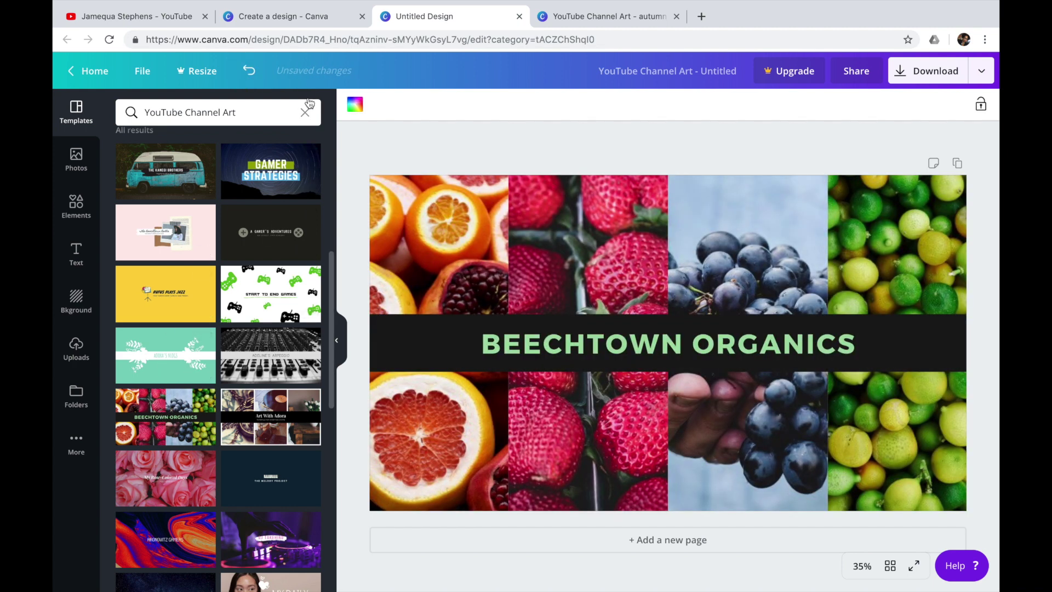
{"action": "left_click", "coordinate": [242, 72]}
{"action": "scroll", "coordinate": [235, 445], "scroll_direction": "down", "scroll_amount": 10}
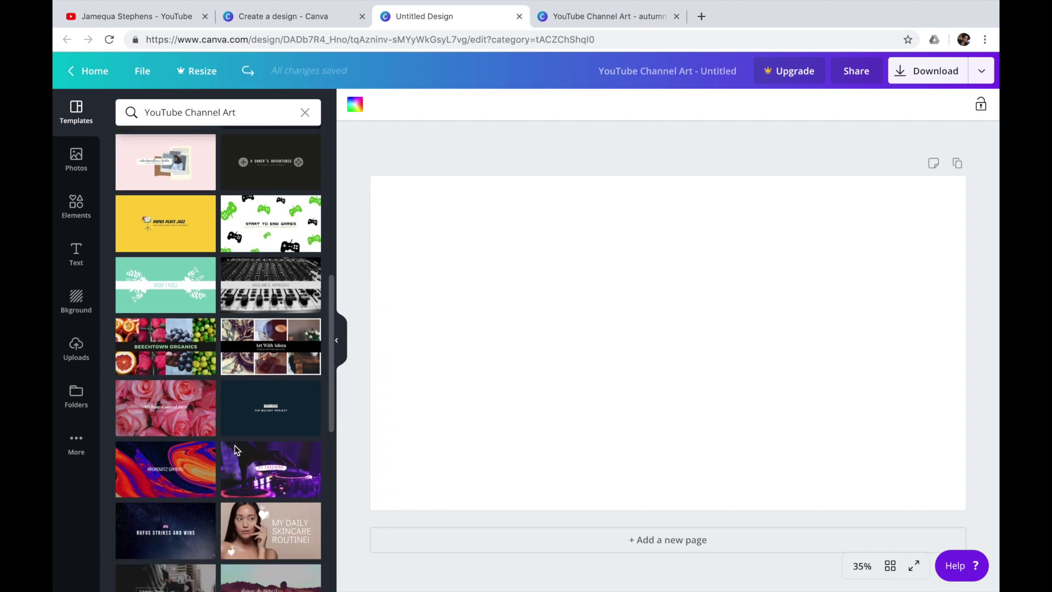
{"action": "scroll", "coordinate": [234, 445], "scroll_direction": "down", "scroll_amount": 7}
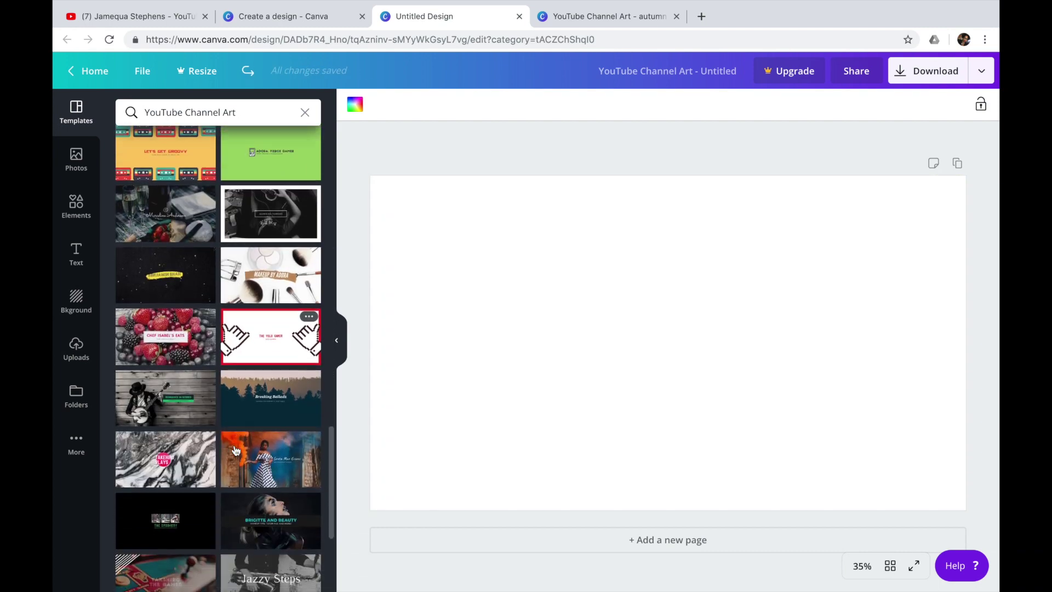
{"action": "left_click", "coordinate": [269, 331]}
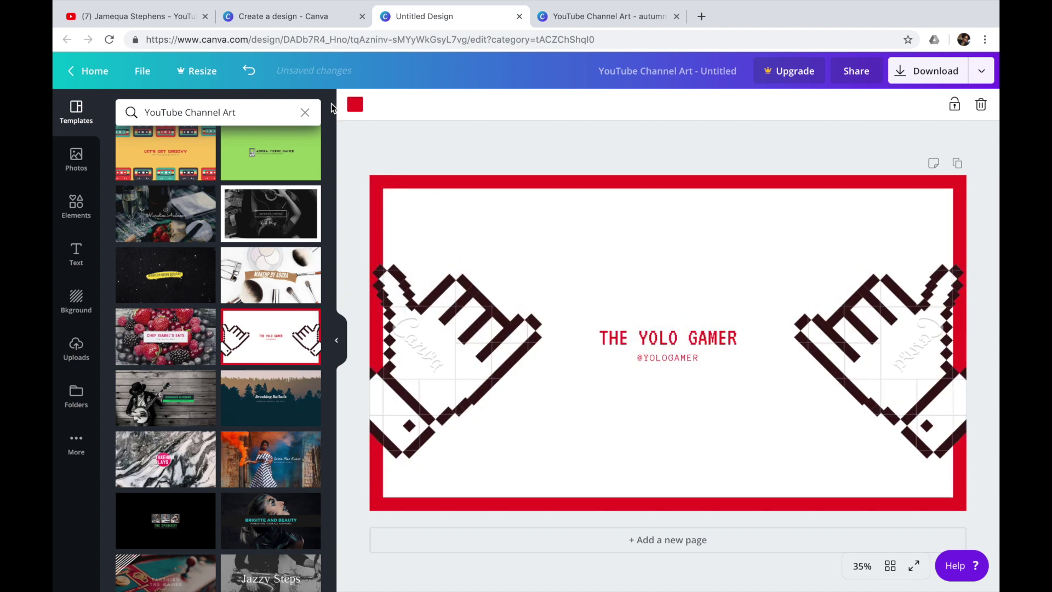
{"action": "left_click", "coordinate": [250, 71]}
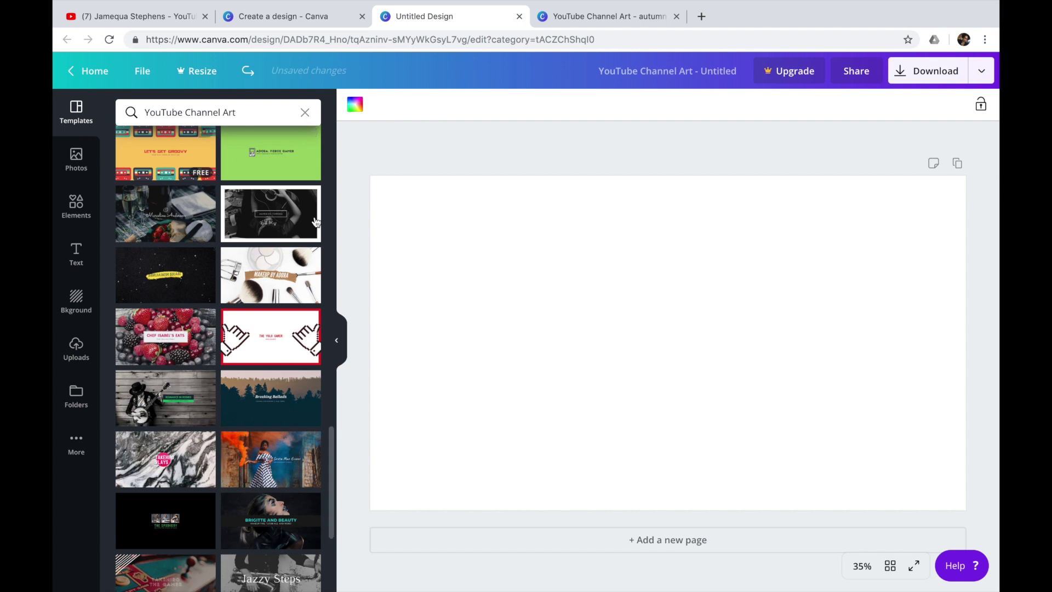
{"action": "left_click", "coordinate": [80, 338]}
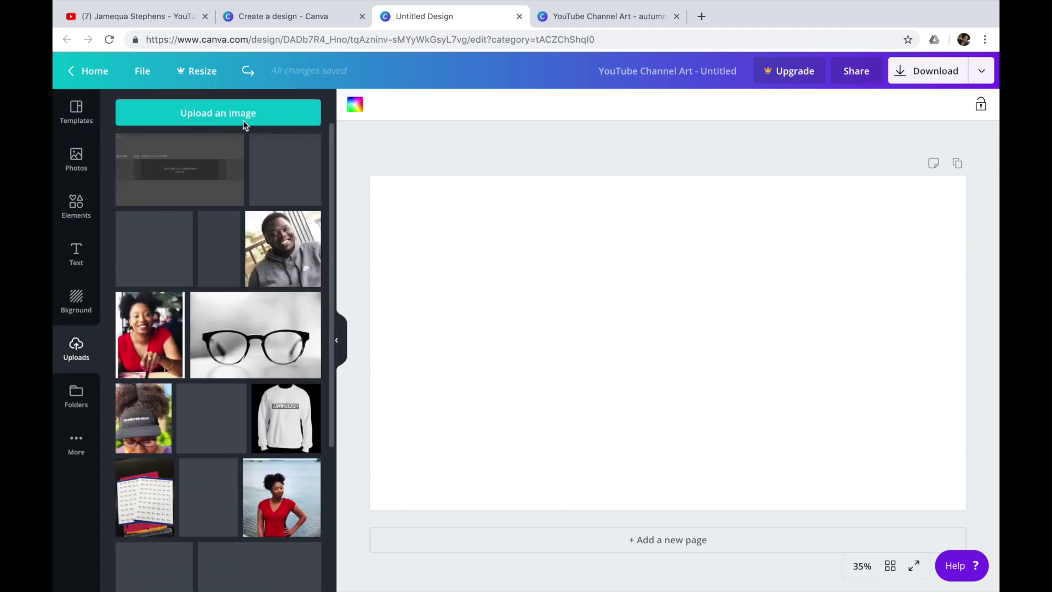
Add the uploaded channel-art size guide image and stretch it to fill the canvas
{"action": "left_click", "coordinate": [252, 116]}
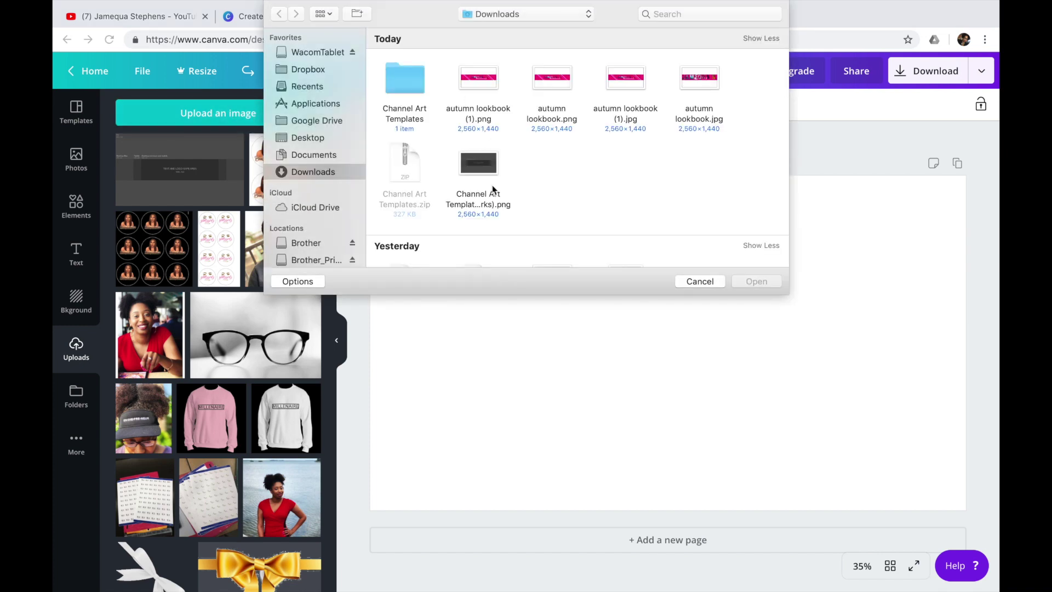
{"action": "left_click", "coordinate": [700, 282]}
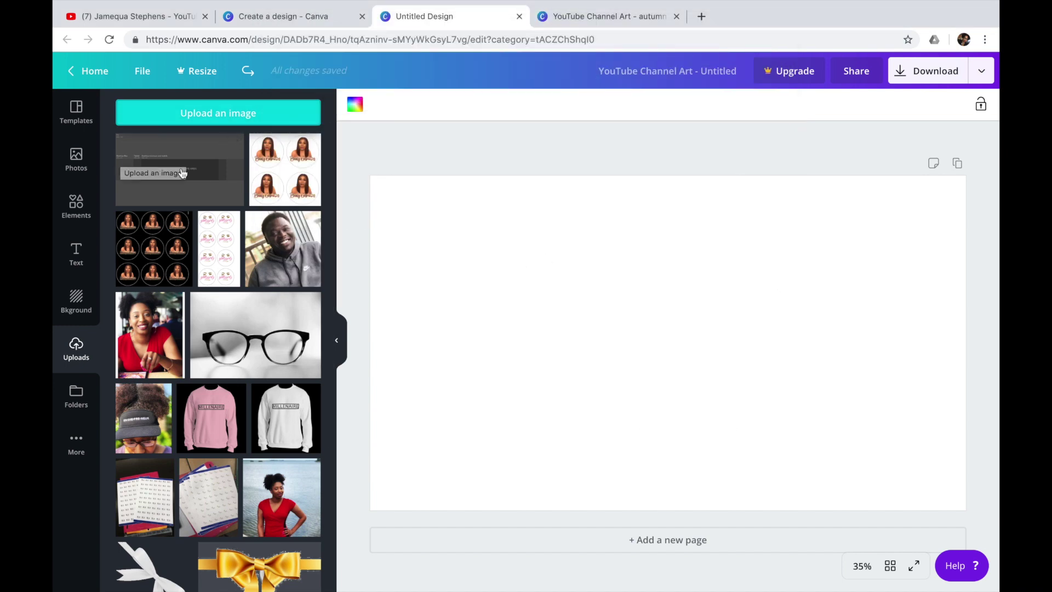
{"action": "left_click", "coordinate": [200, 174]}
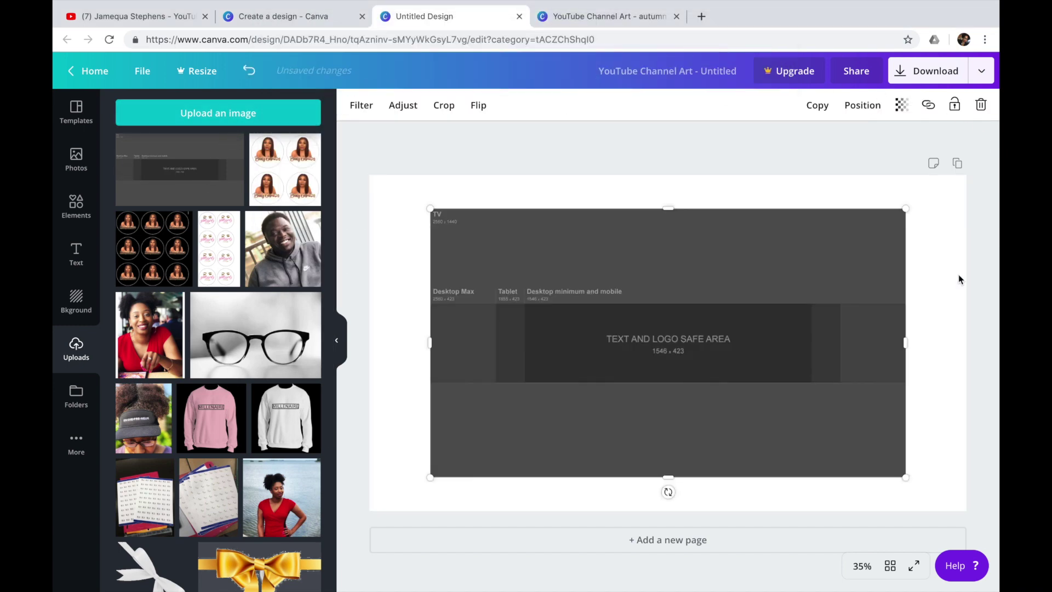
{"action": "left_click_drag", "start_coordinate": [905, 209], "coordinate": [972, 187]}
{"action": "left_click_drag", "start_coordinate": [432, 474], "coordinate": [366, 500]}
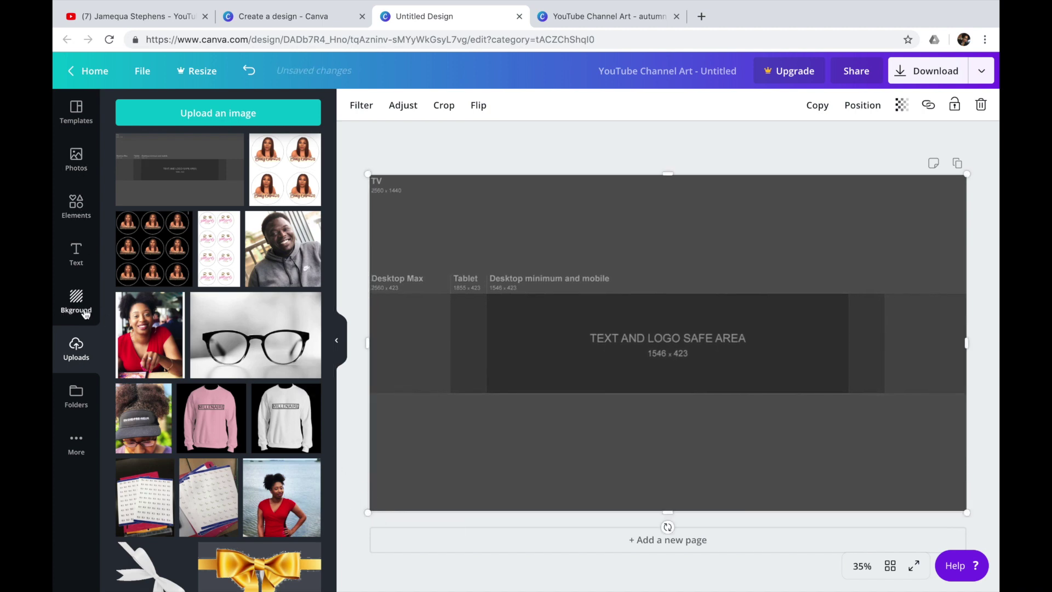
{"action": "left_click", "coordinate": [76, 209]}
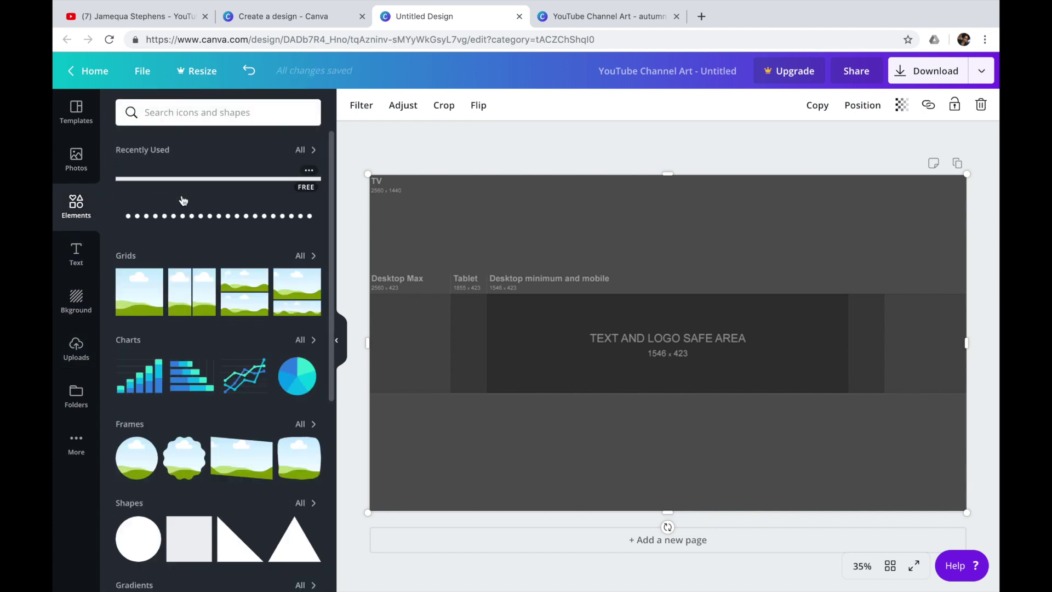
Add a white square and stretch it into a full-width banner at the page top
{"action": "left_click", "coordinate": [187, 535]}
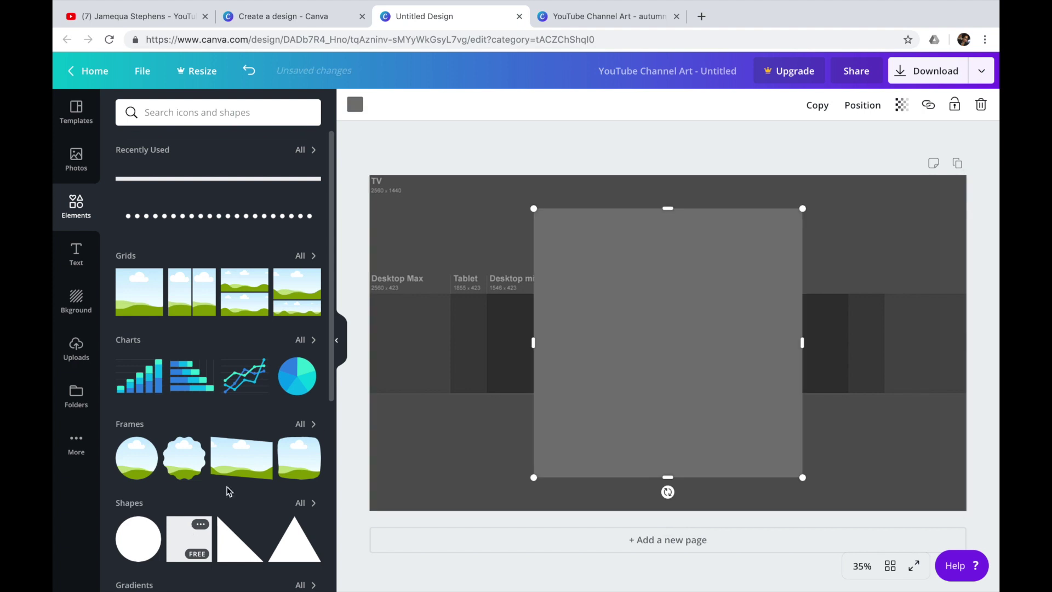
{"action": "left_click", "coordinate": [354, 104]}
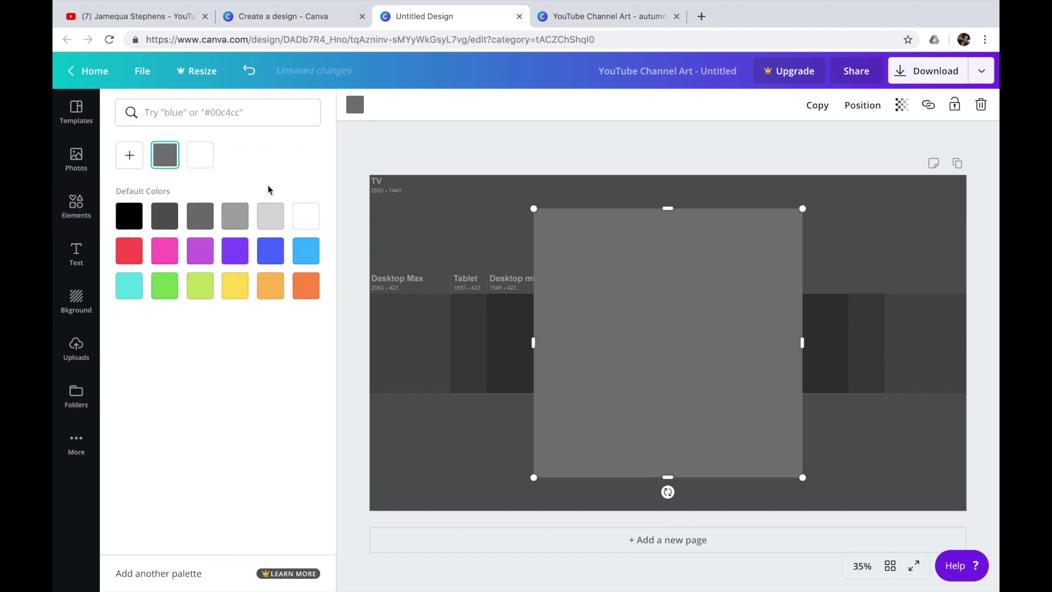
{"action": "left_click", "coordinate": [200, 159]}
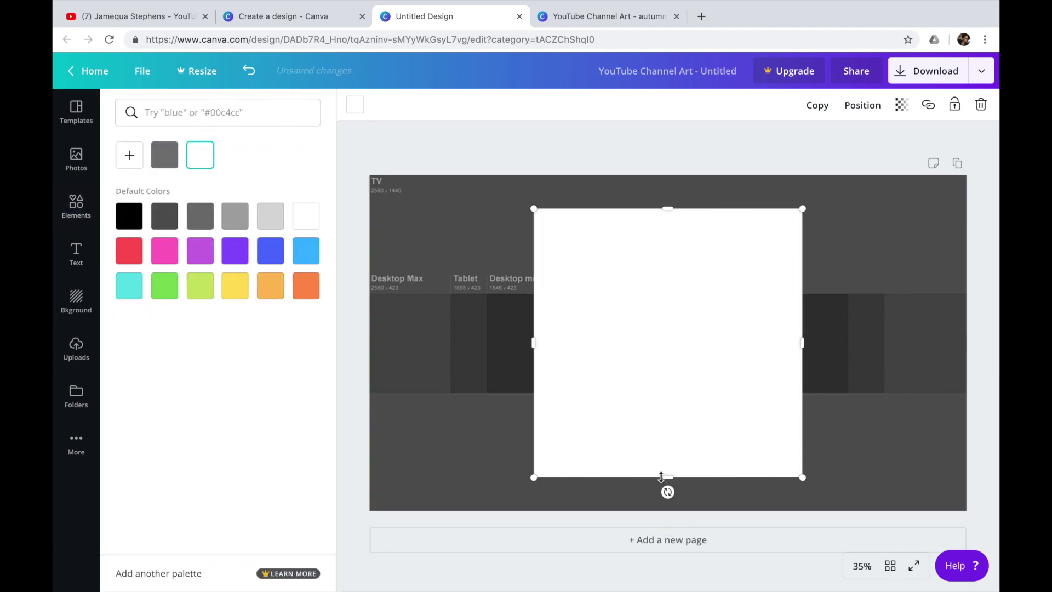
{"action": "left_click_drag", "start_coordinate": [667, 477], "coordinate": [499, 272]}
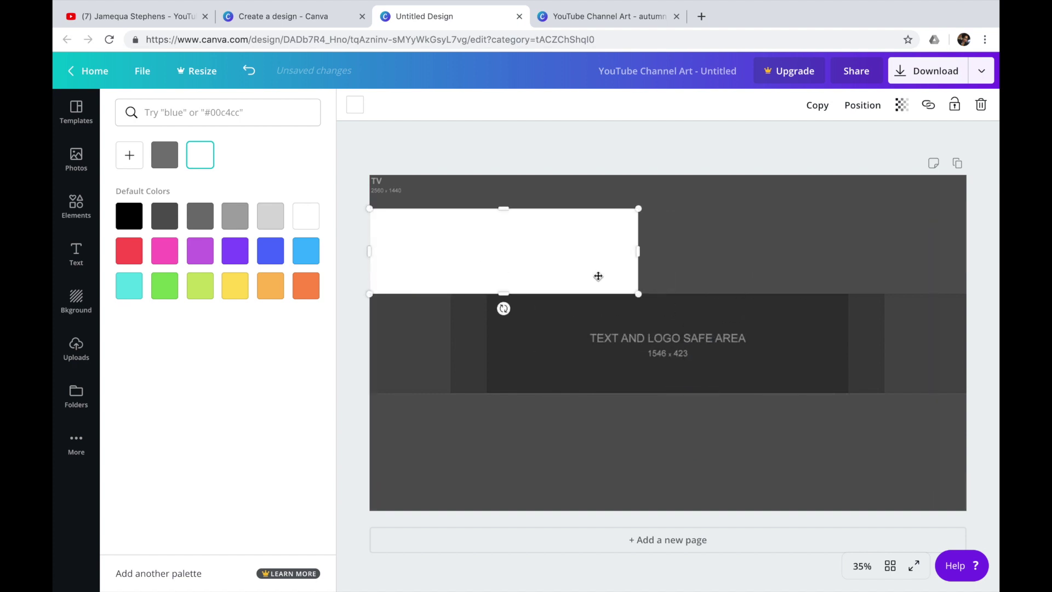
{"action": "left_click_drag", "start_coordinate": [640, 251], "coordinate": [969, 259]}
{"action": "left_click_drag", "start_coordinate": [669, 205], "coordinate": [665, 170]}
Duplicate the banner below the safe area, colour the copy pink and shrink it
{"action": "left_click", "coordinate": [818, 106]}
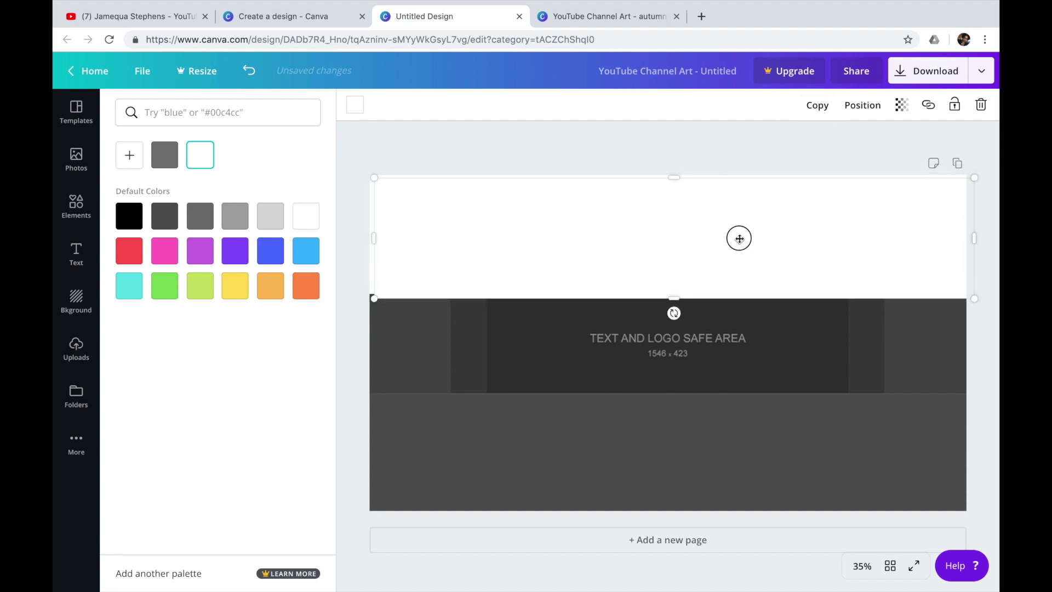
{"action": "left_click_drag", "start_coordinate": [740, 237], "coordinate": [735, 448]}
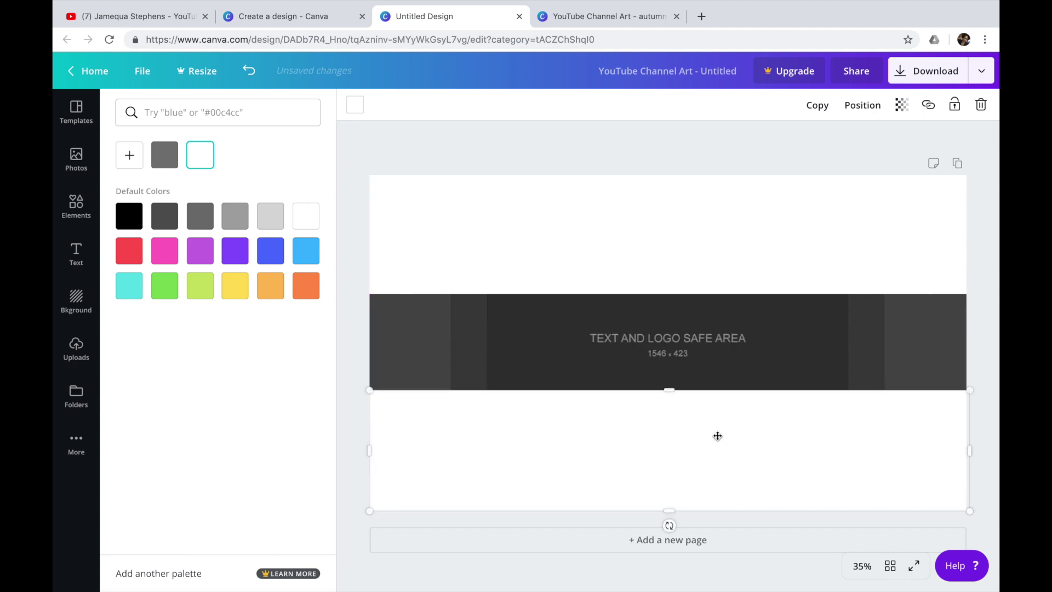
{"action": "left_click", "coordinate": [173, 252]}
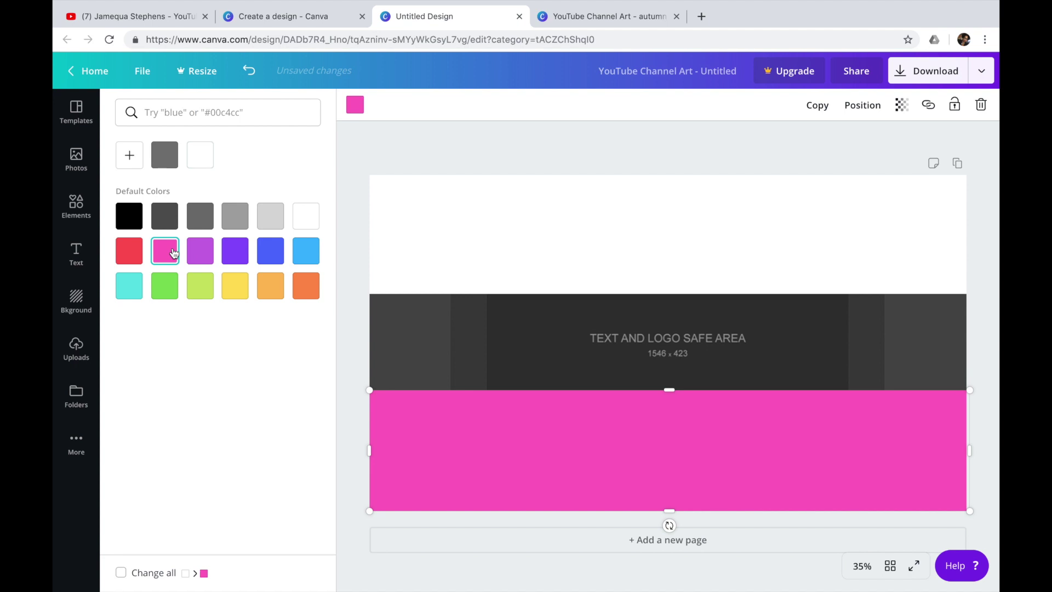
{"action": "left_click", "coordinate": [250, 72]}
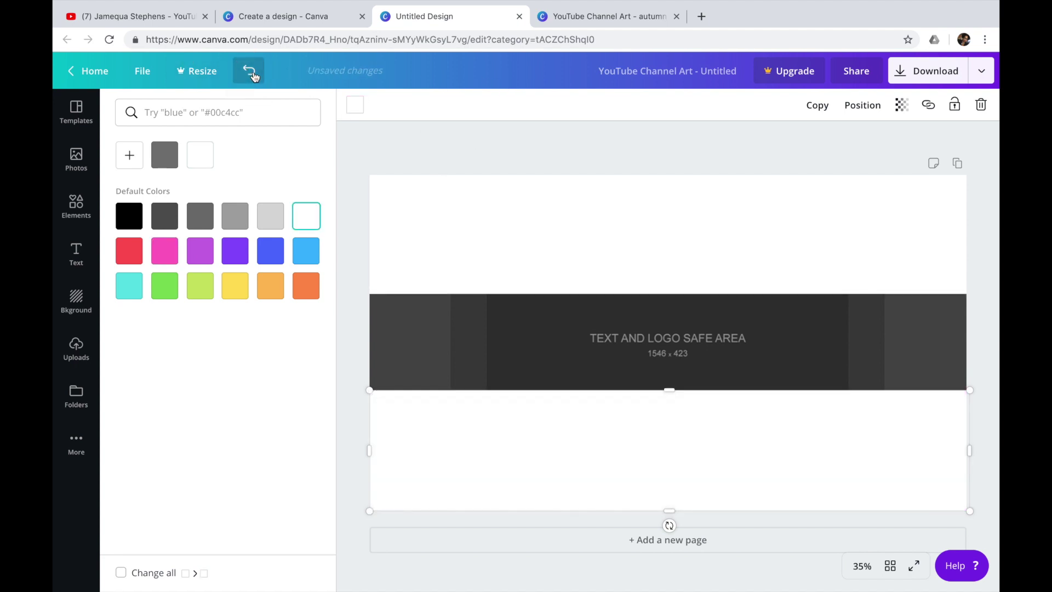
{"action": "left_click", "coordinate": [817, 104]}
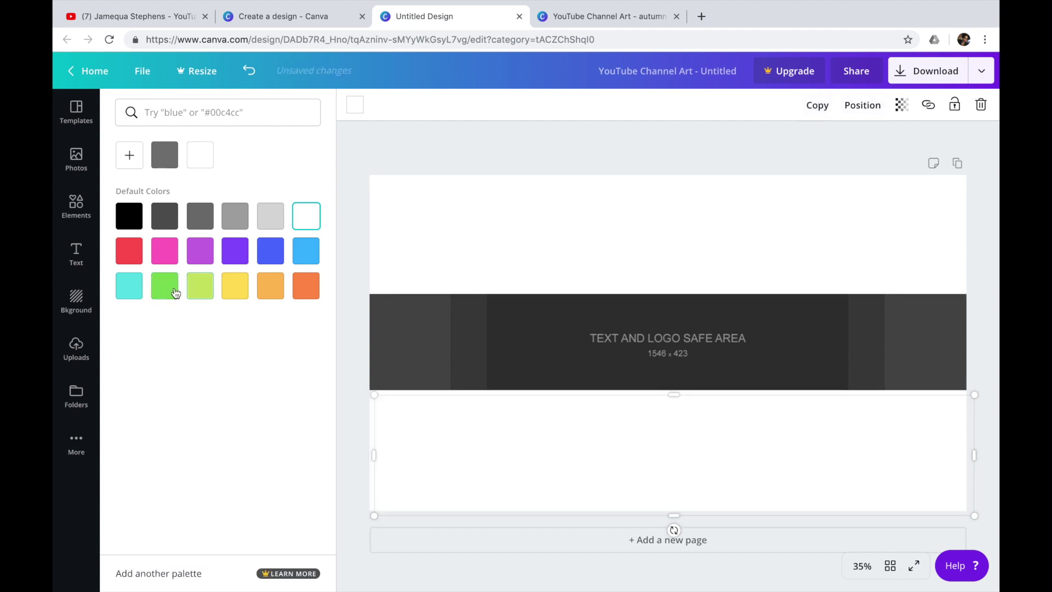
{"action": "left_click", "coordinate": [165, 253]}
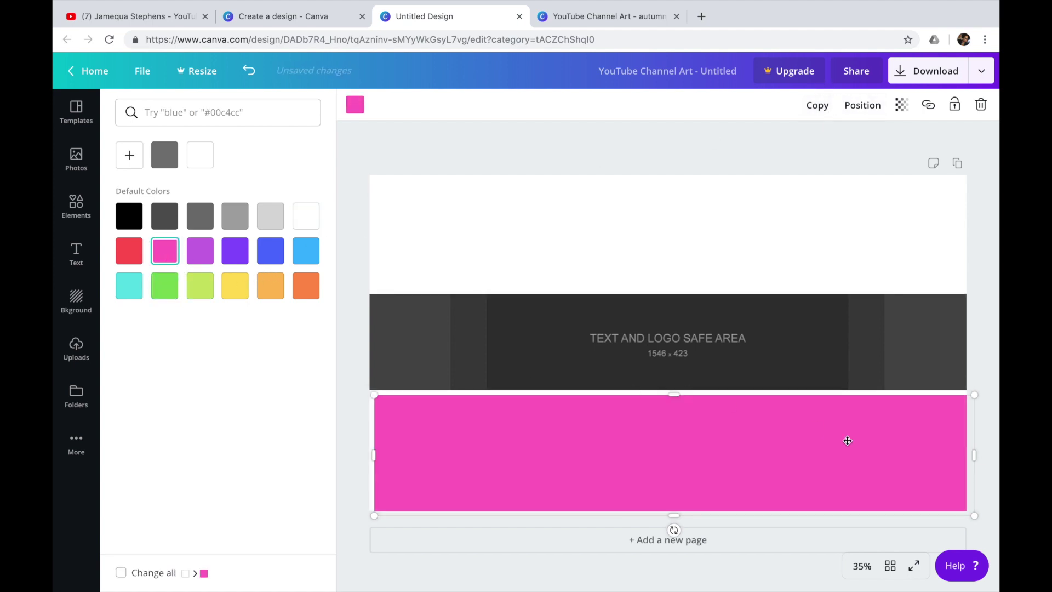
{"action": "left_click_drag", "start_coordinate": [980, 459], "coordinate": [451, 349]}
Stretch the pink block into a full-height left-edge strip and copy it to the right edge
{"action": "left_click_drag", "start_coordinate": [444, 249], "coordinate": [440, 160]}
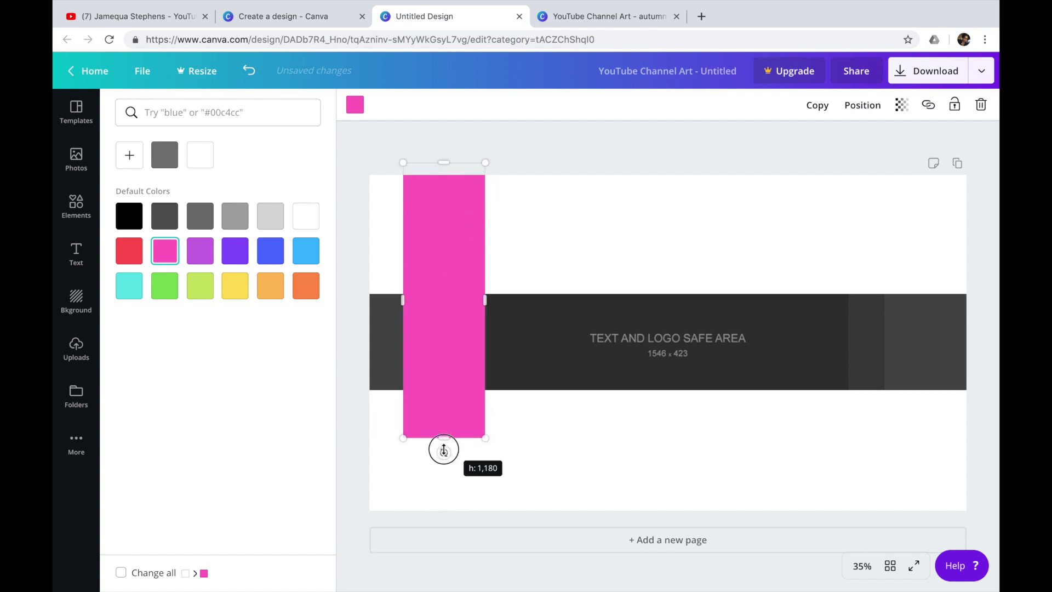
{"action": "left_click_drag", "start_coordinate": [444, 450], "coordinate": [445, 548]}
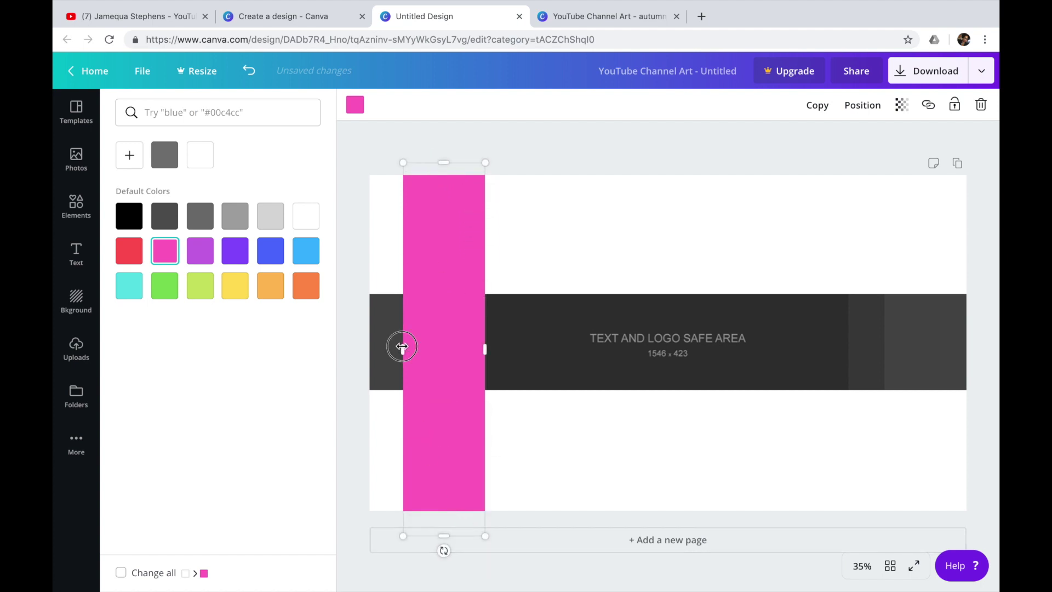
{"action": "left_click_drag", "start_coordinate": [402, 346], "coordinate": [363, 345]}
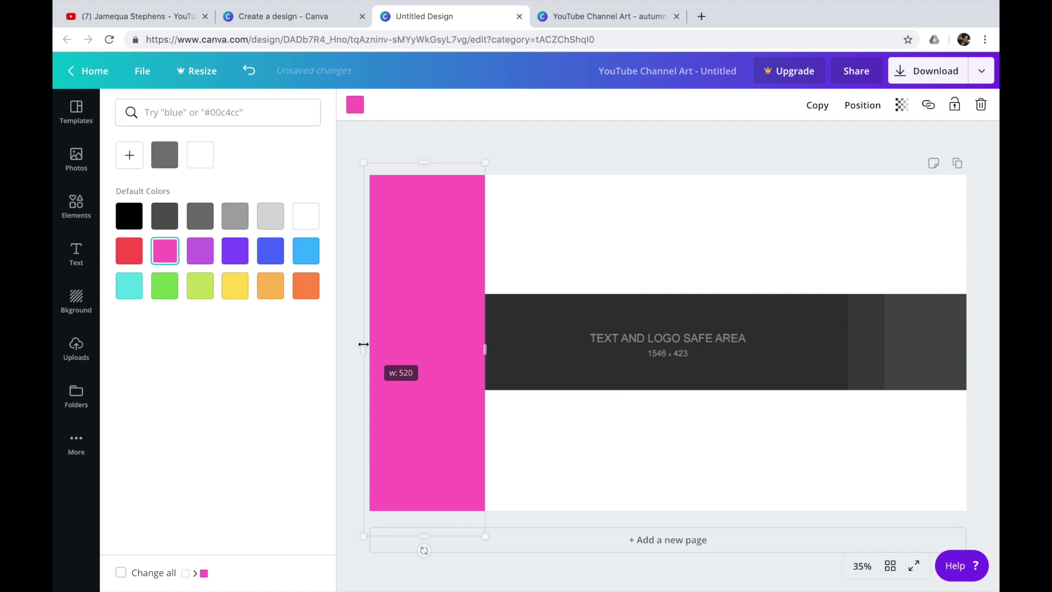
{"action": "left_click", "coordinate": [818, 104]}
{"action": "left_click_drag", "start_coordinate": [395, 307], "coordinate": [877, 277]}
{"action": "left_click", "coordinate": [660, 159]}
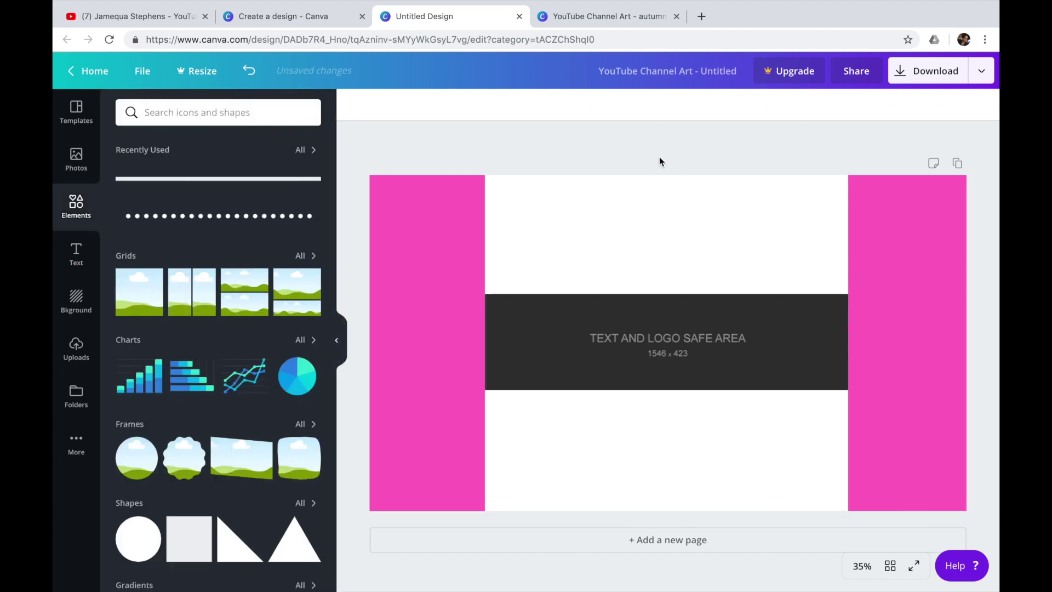
Delete the safe-area guide image and colour the middle bar pink
{"action": "left_click", "coordinate": [580, 340]}
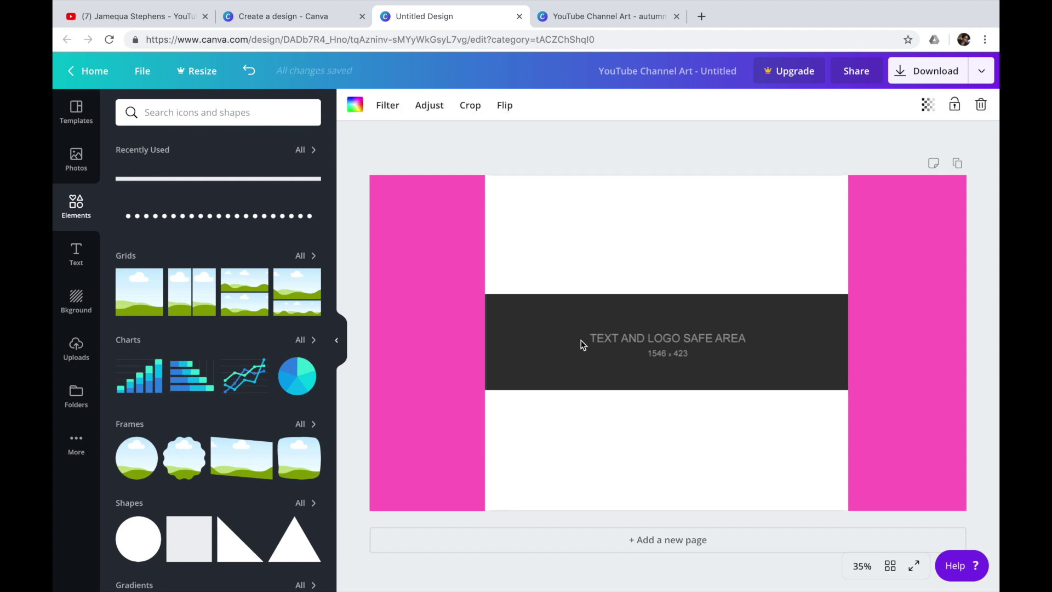
{"action": "left_click", "coordinate": [980, 105]}
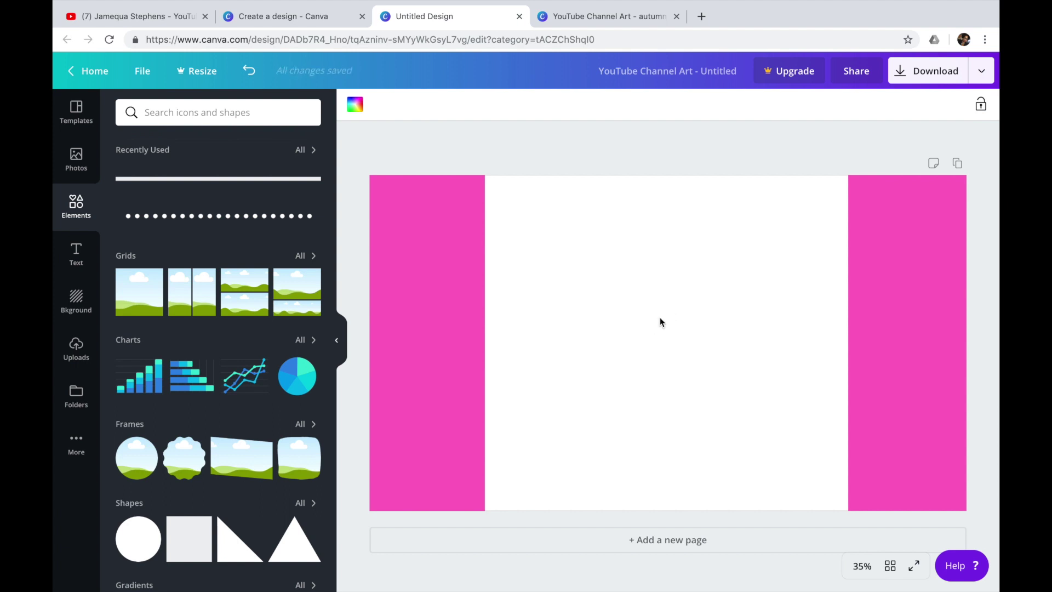
{"action": "left_click", "coordinate": [355, 104]}
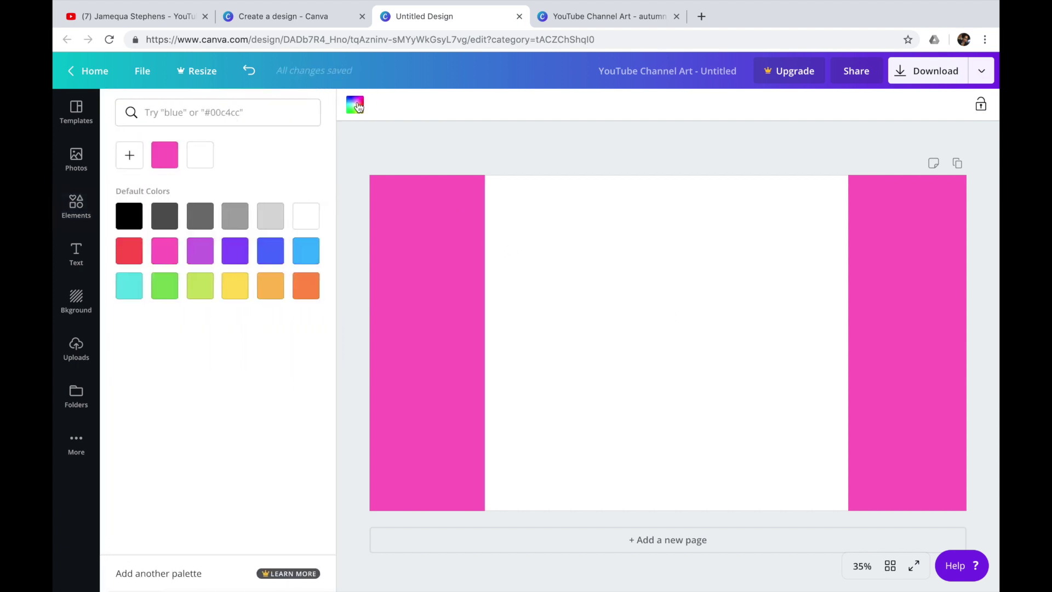
{"action": "left_click", "coordinate": [170, 258]}
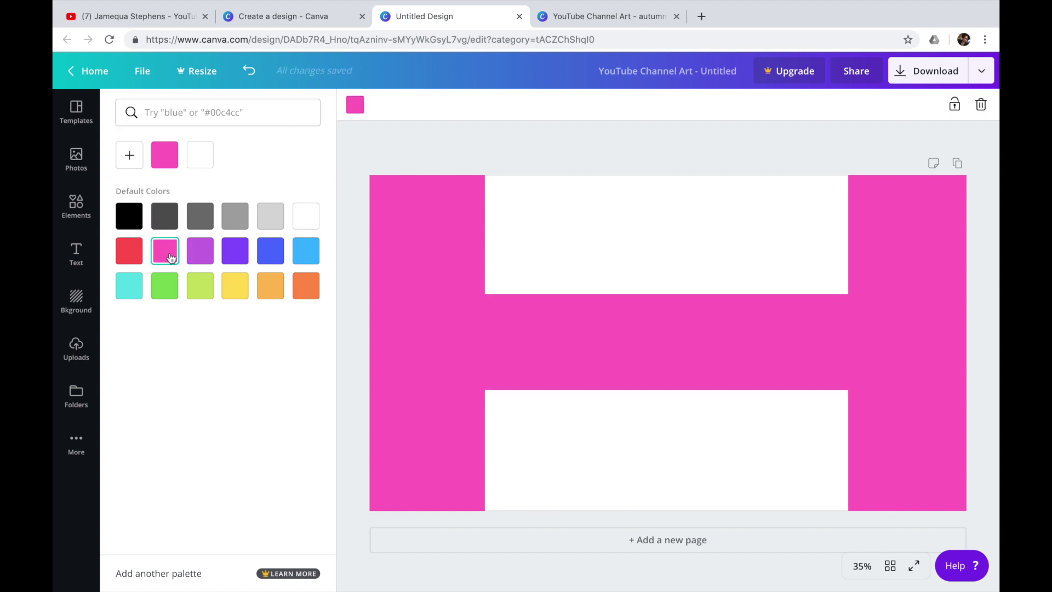
Recolour the left and right side strips yellow
{"action": "left_click", "coordinate": [403, 202]}
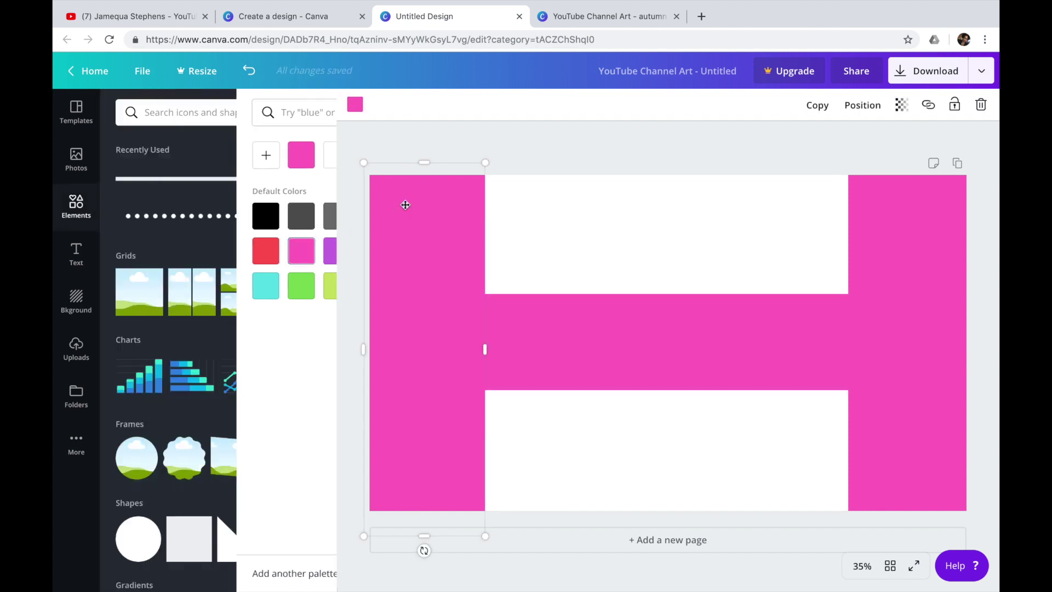
{"action": "left_click", "coordinate": [360, 110]}
{"action": "left_click", "coordinate": [237, 285]}
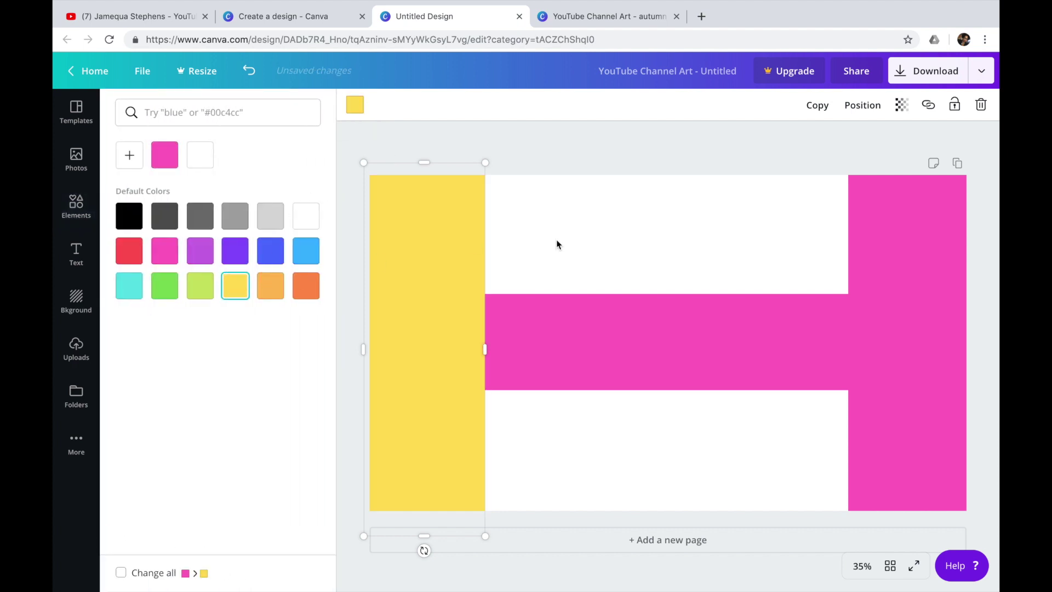
{"action": "left_click", "coordinate": [879, 260]}
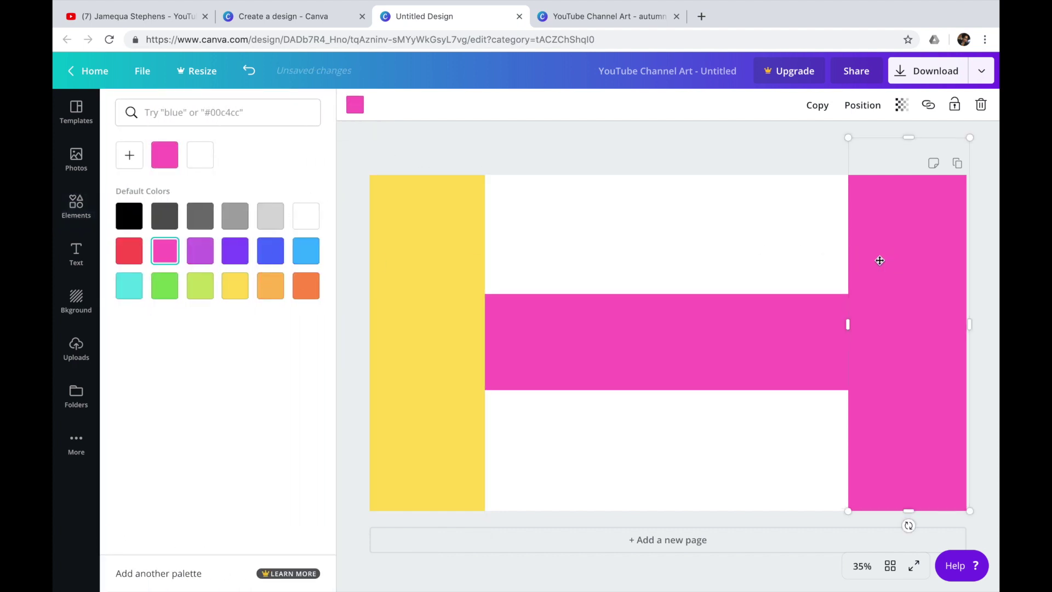
{"action": "left_click", "coordinate": [237, 289]}
{"action": "left_click", "coordinate": [604, 149]}
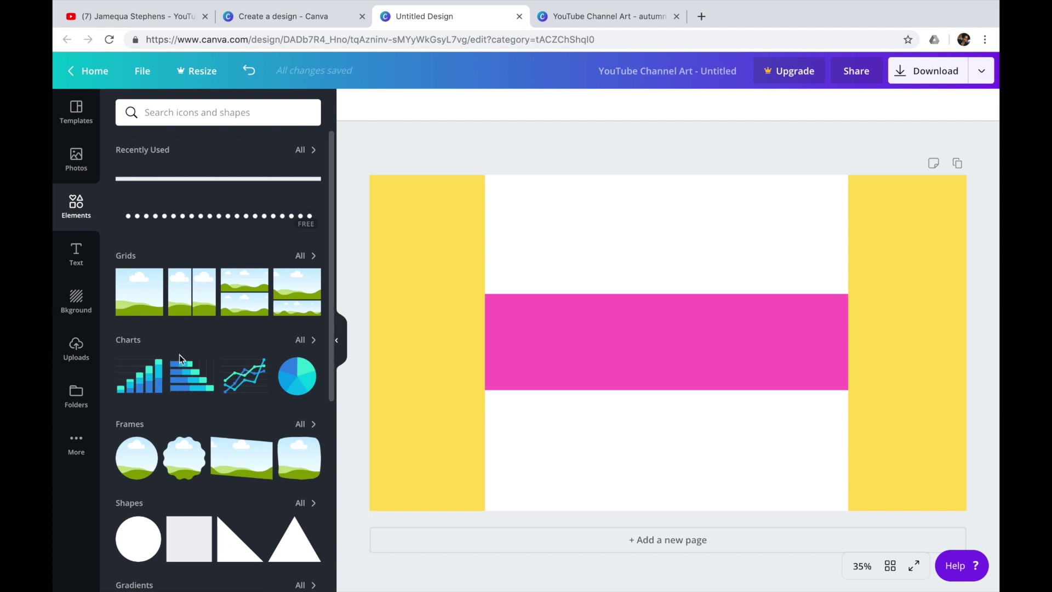
Search the elements library for 'letters' and add the sky-style J letter
{"action": "left_click", "coordinate": [201, 113]}
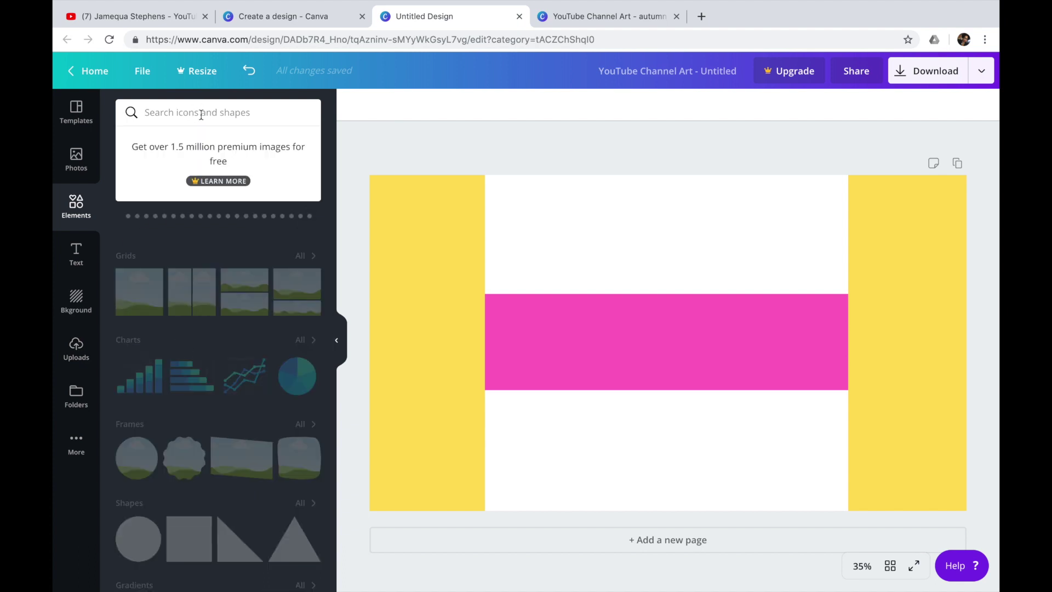
{"action": "type", "text": "letters"}
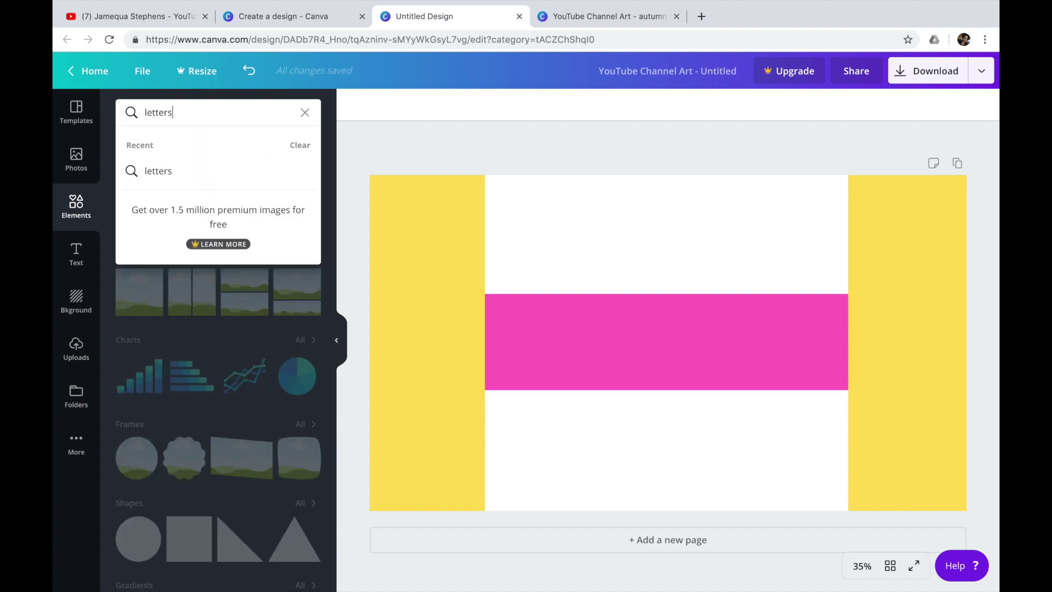
{"action": "key", "text": "Return"}
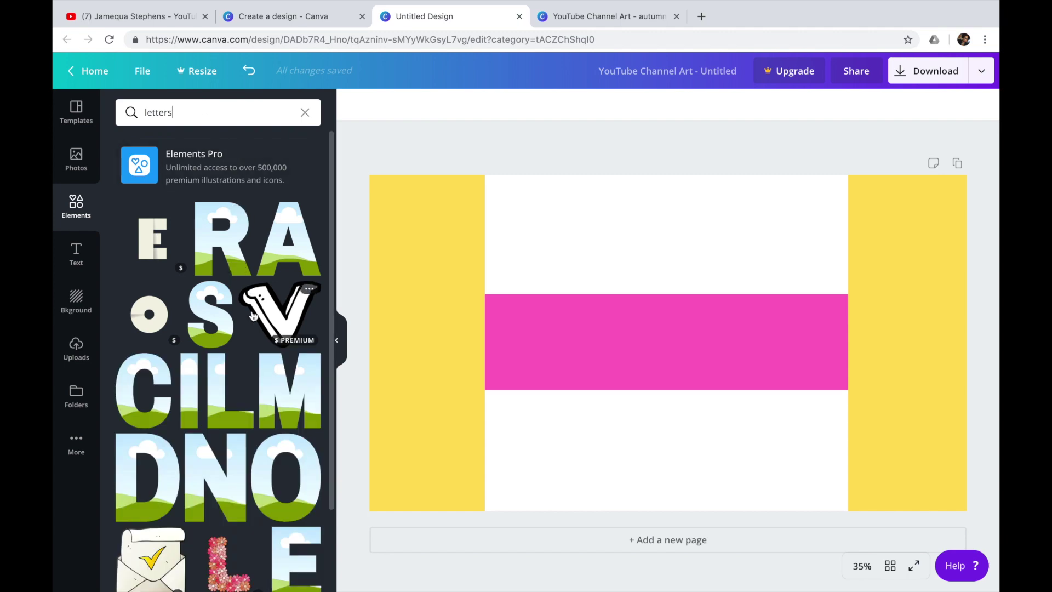
{"action": "scroll", "coordinate": [253, 316], "scroll_direction": "down", "scroll_amount": 7}
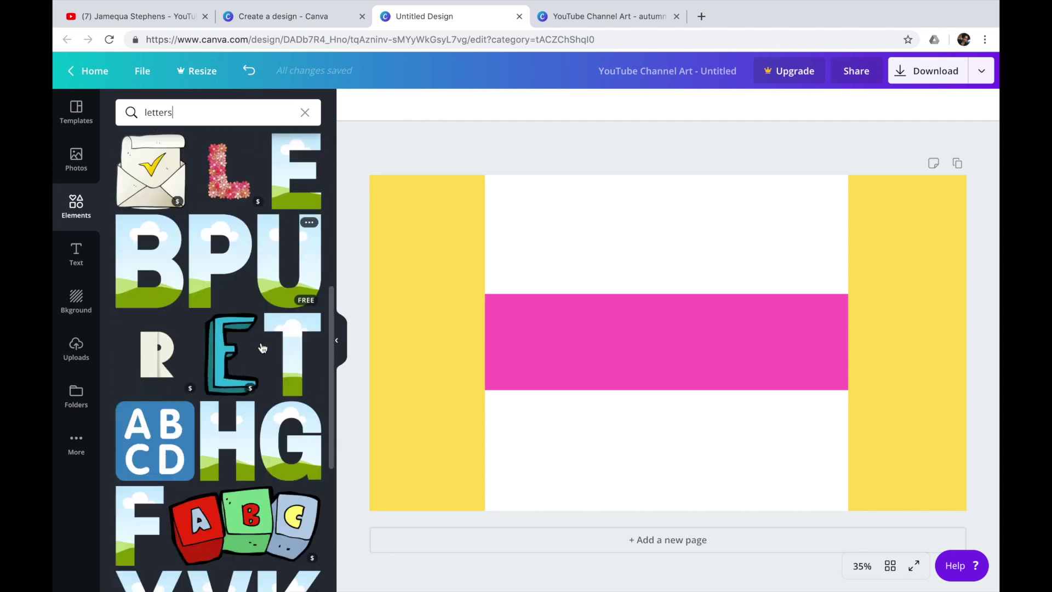
{"action": "scroll", "coordinate": [263, 348], "scroll_direction": "down", "scroll_amount": 7}
{"action": "left_click", "coordinate": [303, 376]}
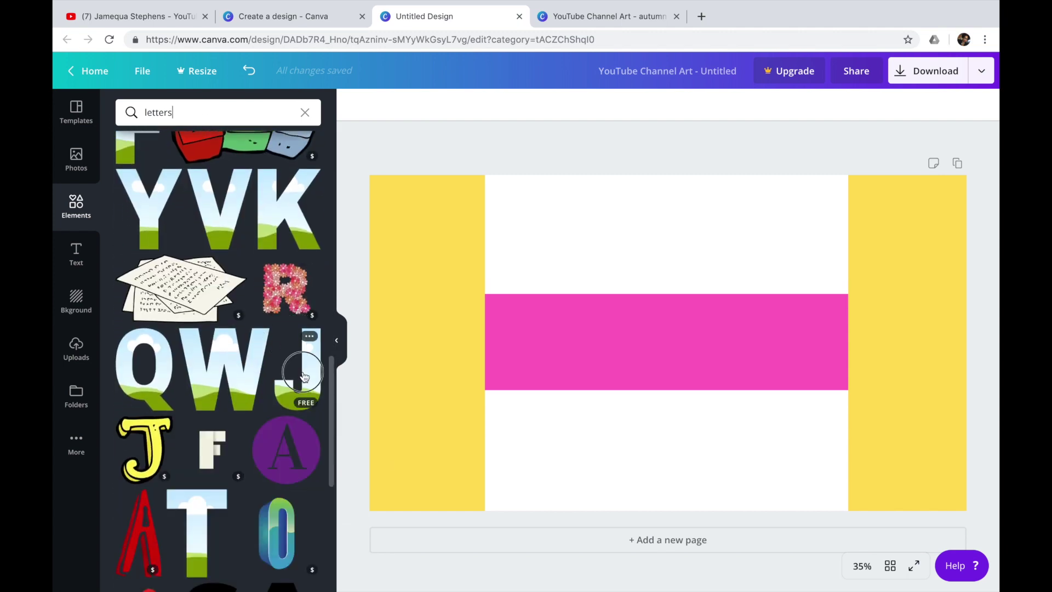
Add the sky-style A and another sky letter graphic, then browse further letter results
{"action": "scroll", "coordinate": [304, 371], "scroll_direction": "up", "scroll_amount": 10}
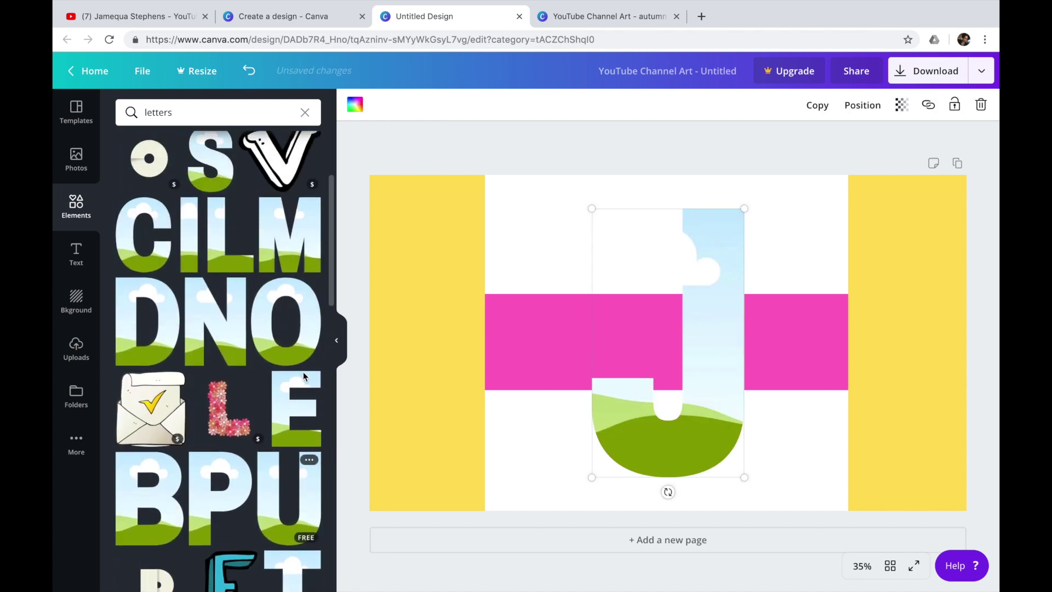
{"action": "scroll", "coordinate": [304, 372], "scroll_direction": "up", "scroll_amount": 3}
{"action": "left_click", "coordinate": [288, 241]}
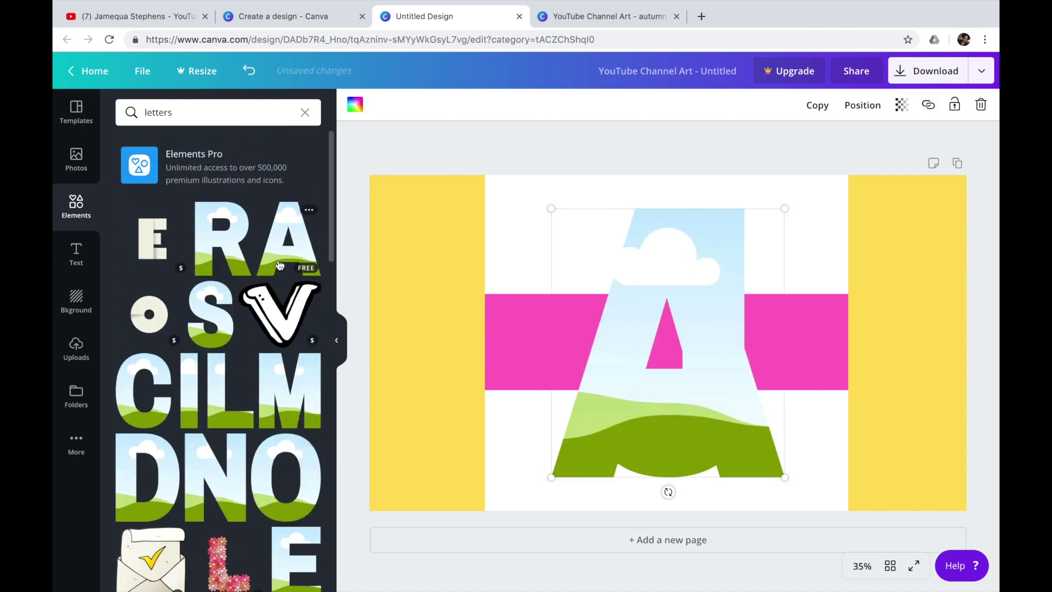
{"action": "left_click", "coordinate": [286, 411]}
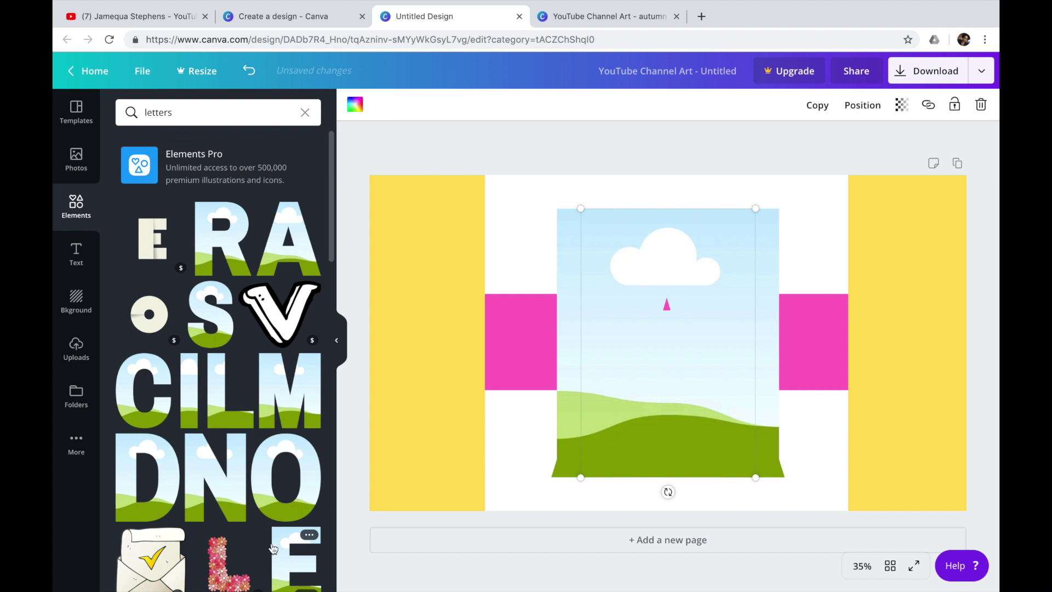
{"action": "scroll", "coordinate": [249, 473], "scroll_direction": "down", "scroll_amount": 7}
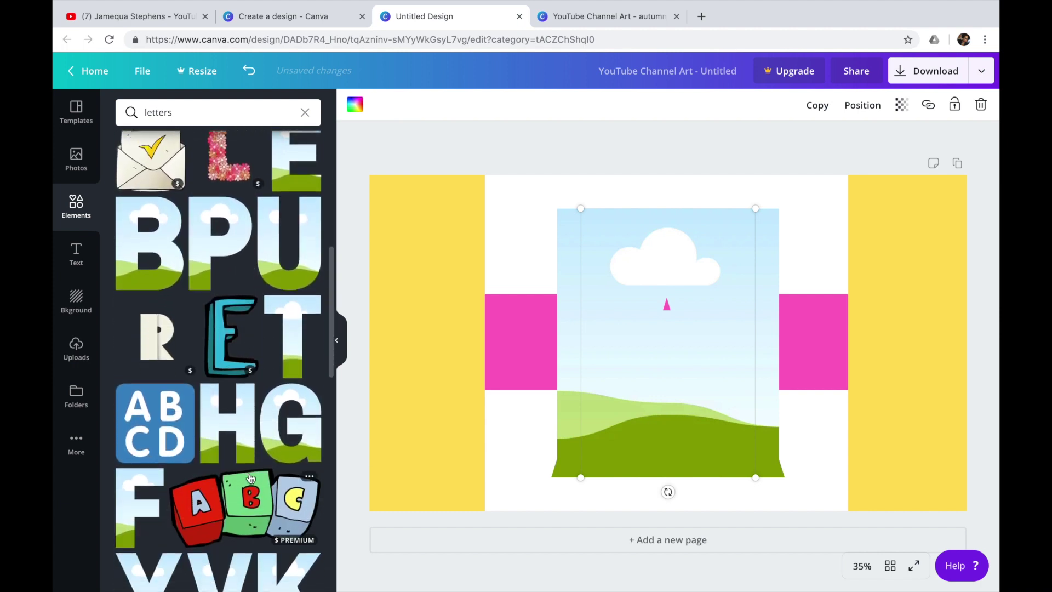
{"action": "scroll", "coordinate": [250, 477], "scroll_direction": "down", "scroll_amount": 6}
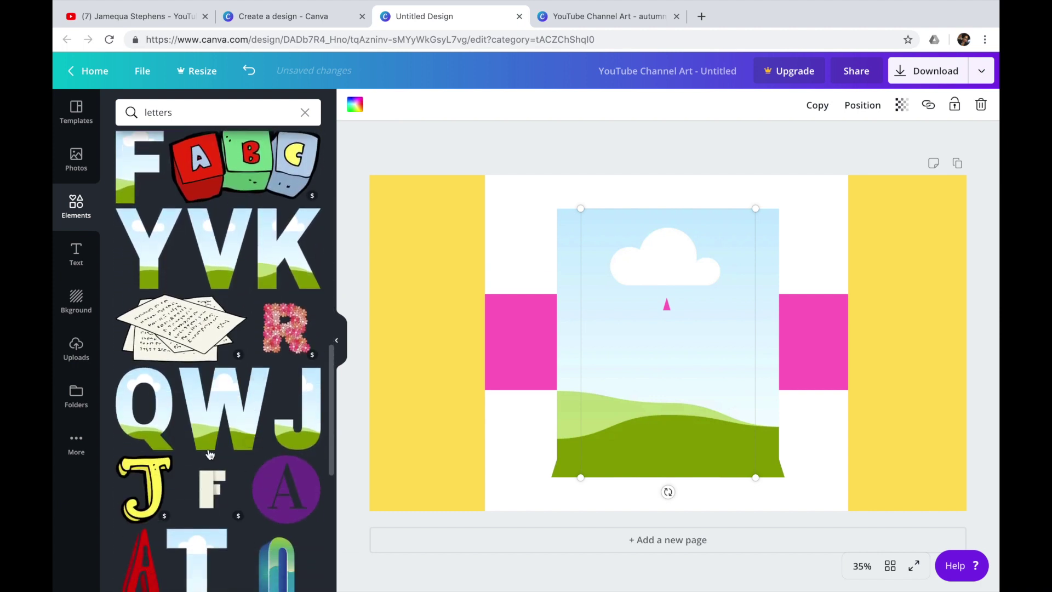
{"action": "scroll", "coordinate": [160, 414], "scroll_direction": "up", "scroll_amount": 6}
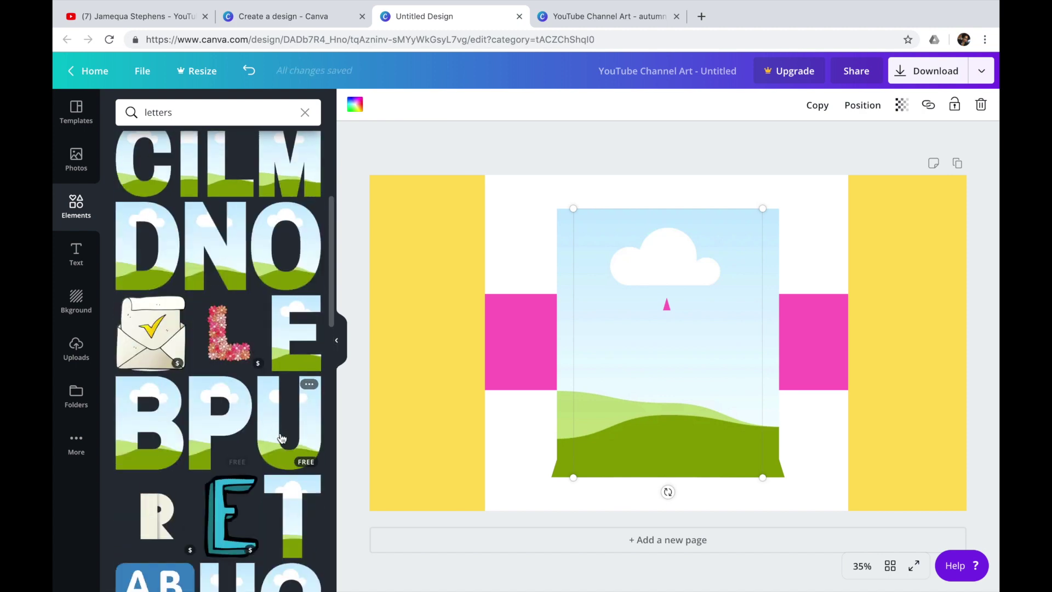
{"action": "scroll", "coordinate": [282, 439], "scroll_direction": "down", "scroll_amount": 6}
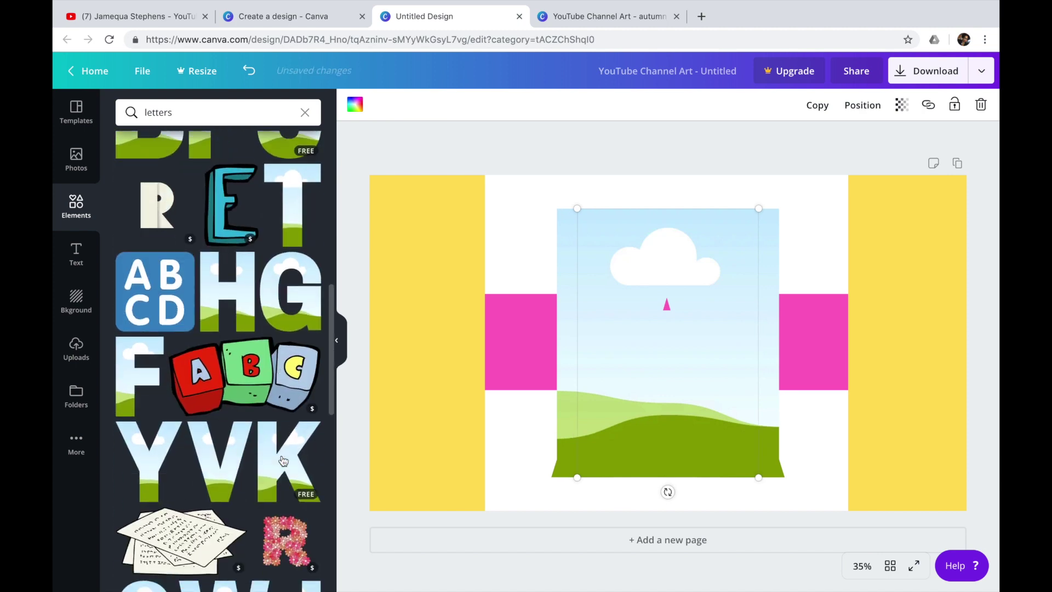
{"action": "scroll", "coordinate": [283, 460], "scroll_direction": "down", "scroll_amount": 3}
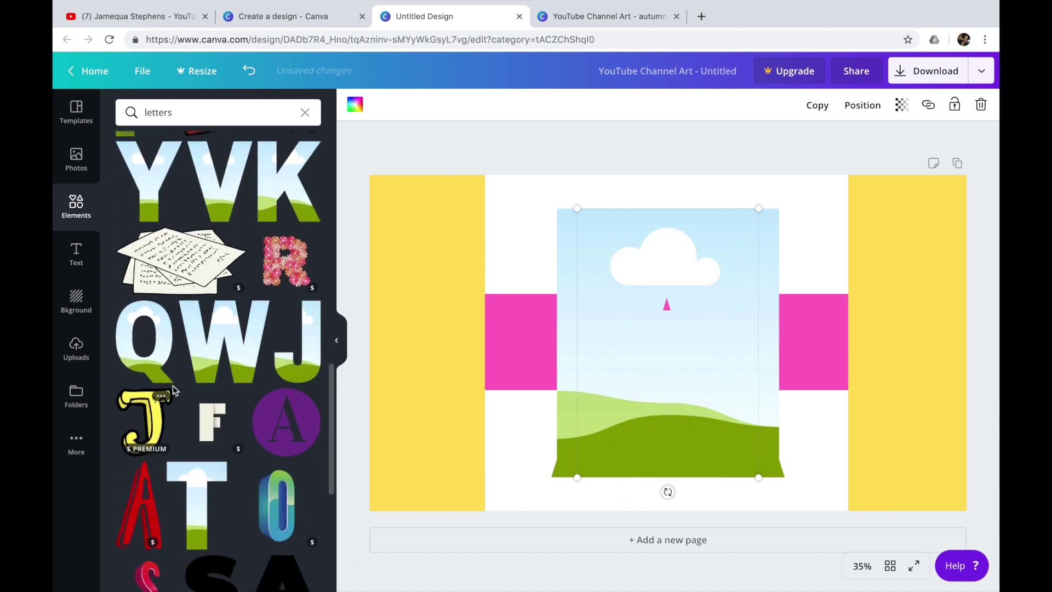
{"action": "scroll", "coordinate": [186, 394], "scroll_direction": "up", "scroll_amount": 2}
{"action": "scroll", "coordinate": [199, 402], "scroll_direction": "up", "scroll_amount": 8}
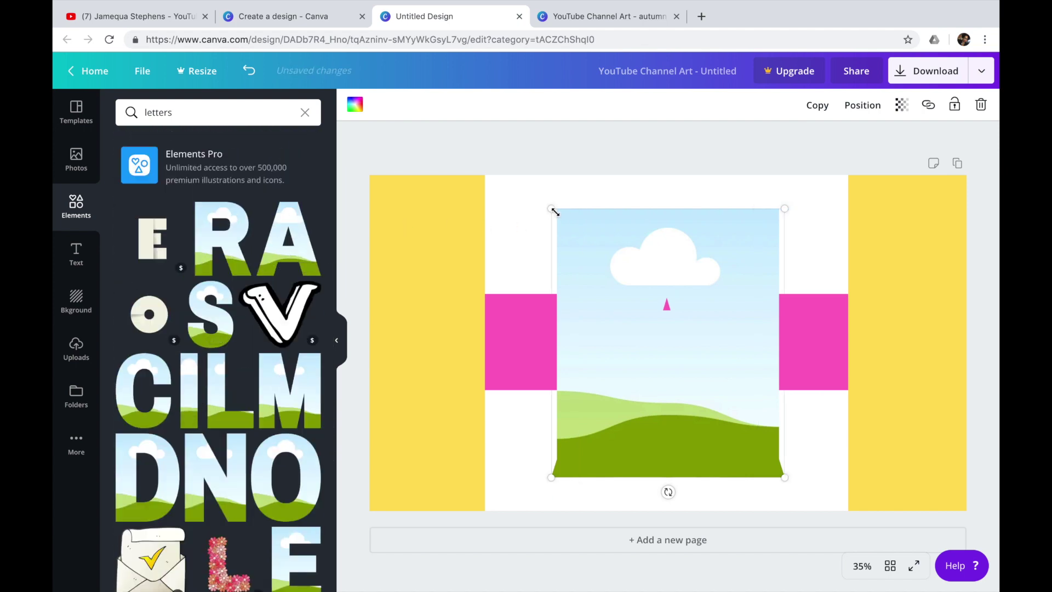
Shrink the stacked A, U, Q and E sky letters and set them aside on the right
{"action": "left_click_drag", "start_coordinate": [595, 245], "coordinate": [825, 350]}
{"action": "left_click", "coordinate": [686, 267]}
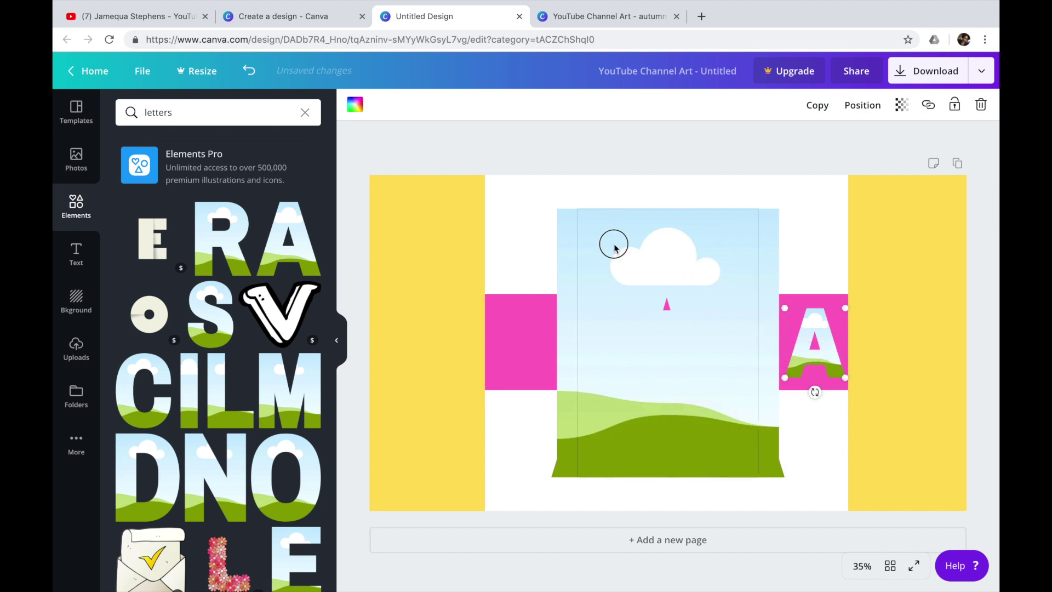
{"action": "left_click_drag", "start_coordinate": [584, 221], "coordinate": [735, 396]}
{"action": "left_click_drag", "start_coordinate": [736, 433], "coordinate": [800, 236]}
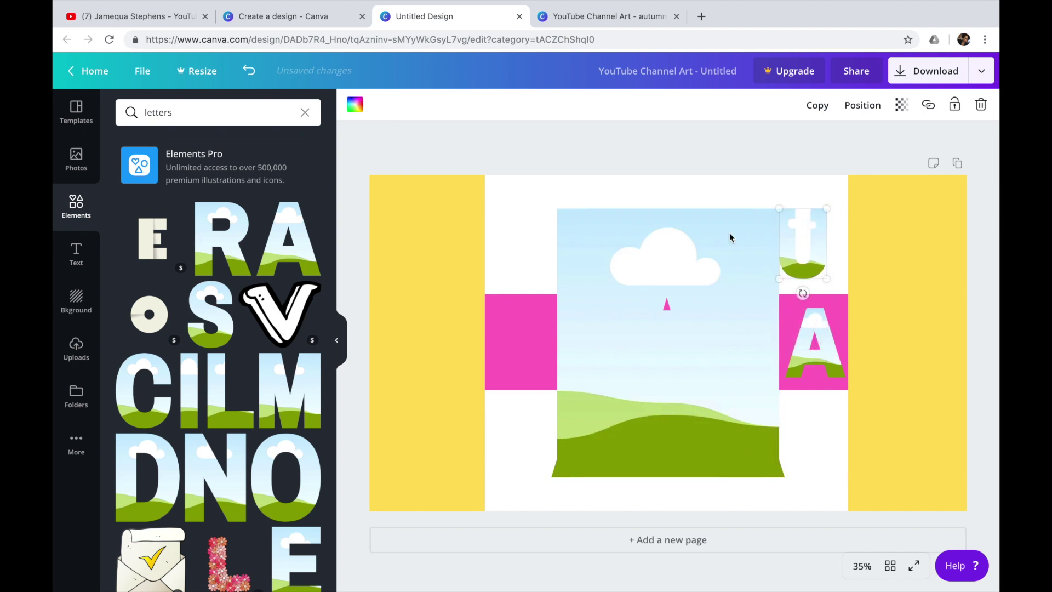
{"action": "left_click", "coordinate": [584, 227]}
{"action": "left_click_drag", "start_coordinate": [574, 212], "coordinate": [729, 400]}
{"action": "left_click_drag", "start_coordinate": [737, 439], "coordinate": [829, 453]}
{"action": "left_click", "coordinate": [639, 268]}
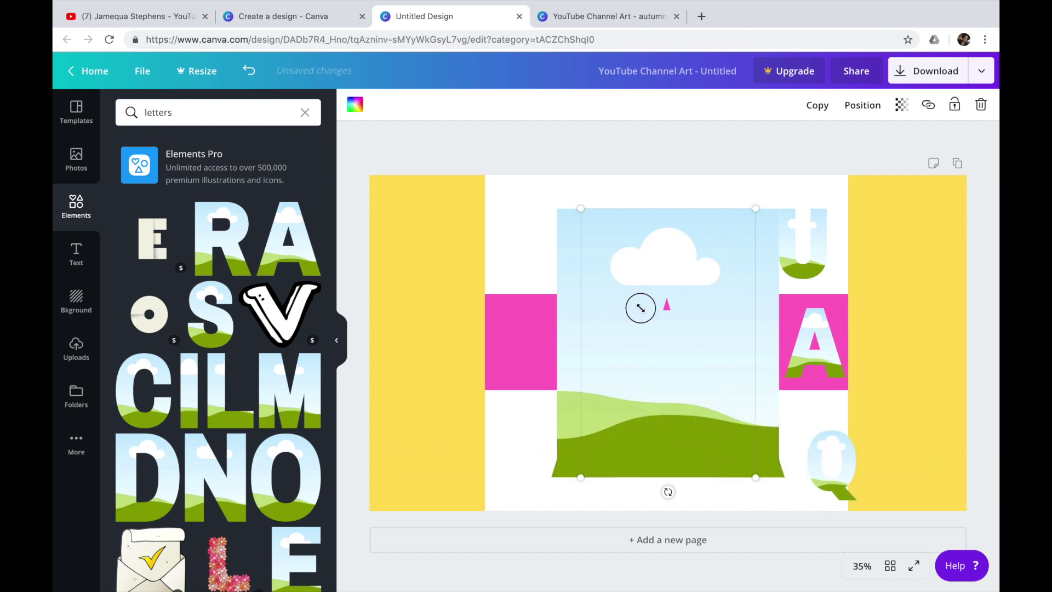
{"action": "left_click_drag", "start_coordinate": [641, 308], "coordinate": [898, 362]}
Shrink the M, the big A and the J, placing the J at the band's left end
{"action": "left_click", "coordinate": [678, 277]}
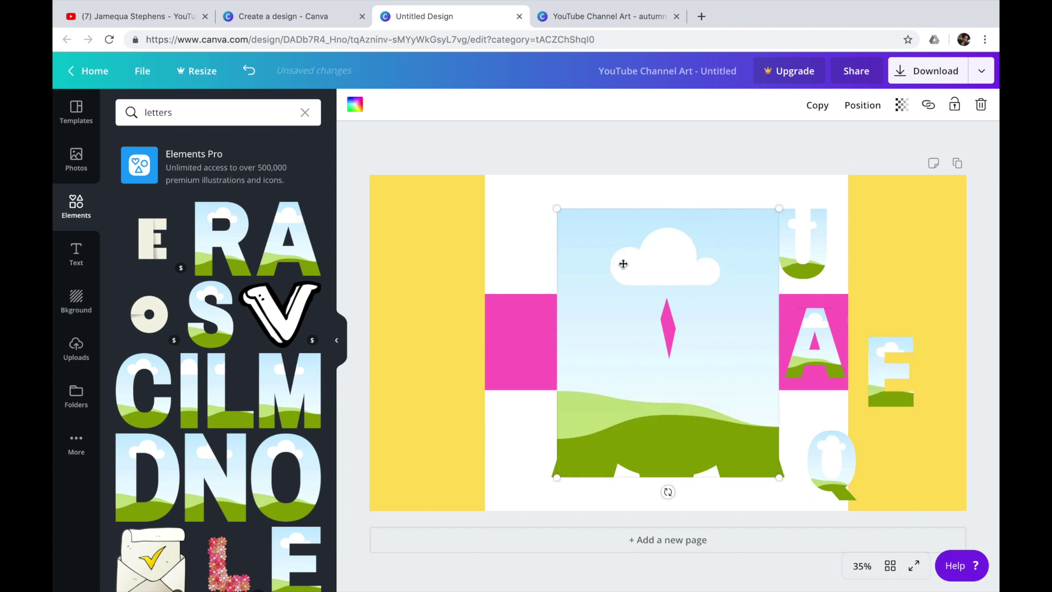
{"action": "left_click_drag", "start_coordinate": [556, 209], "coordinate": [736, 394]}
{"action": "left_click_drag", "start_coordinate": [745, 429], "coordinate": [939, 213]}
{"action": "left_click", "coordinate": [641, 218]}
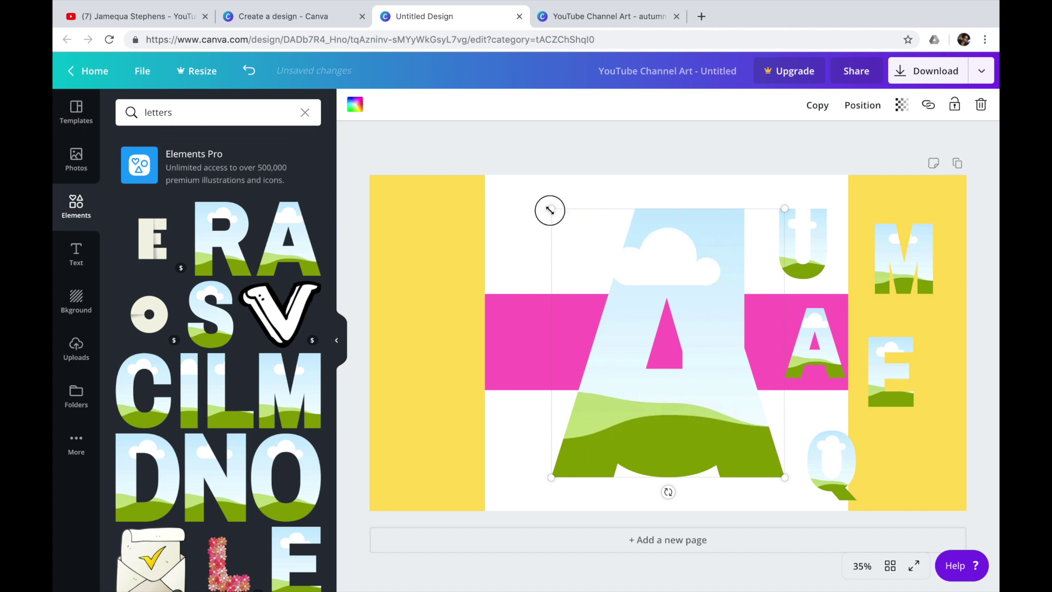
{"action": "left_click_drag", "start_coordinate": [550, 210], "coordinate": [790, 402]}
{"action": "left_click", "coordinate": [705, 301]}
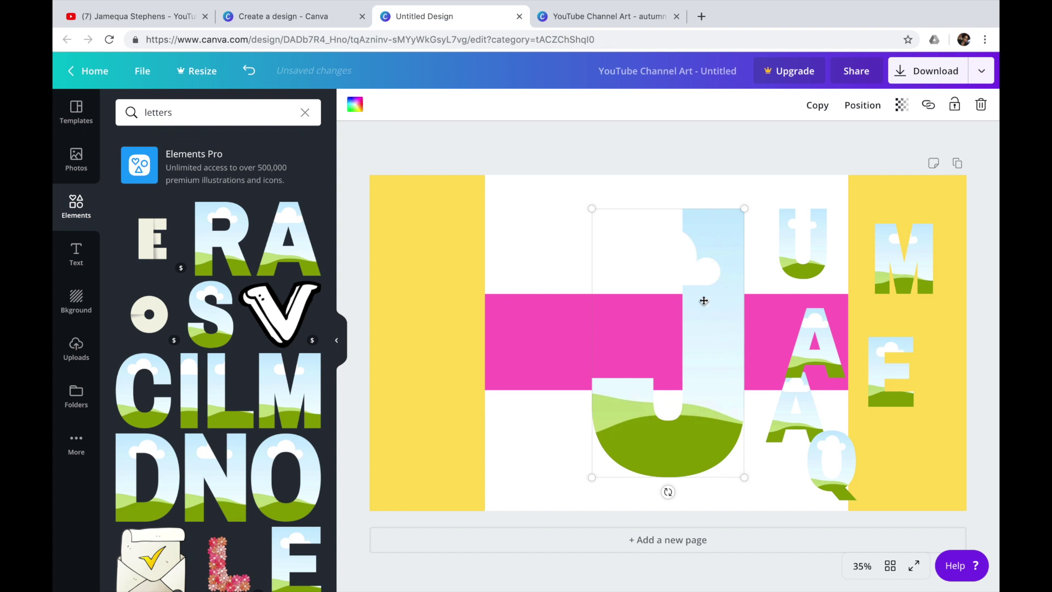
{"action": "left_click_drag", "start_coordinate": [592, 209], "coordinate": [525, 335]}
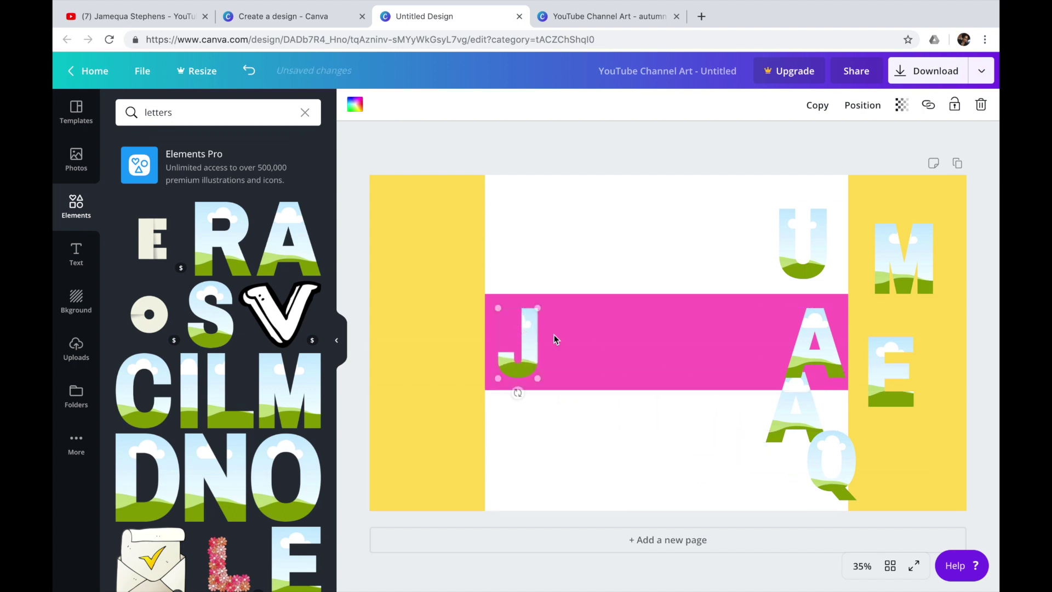
Line up the A, M, E and Q on the pink band after the J
{"action": "left_click_drag", "start_coordinate": [835, 354], "coordinate": [575, 350]}
{"action": "left_click_drag", "start_coordinate": [928, 267], "coordinate": [664, 351]}
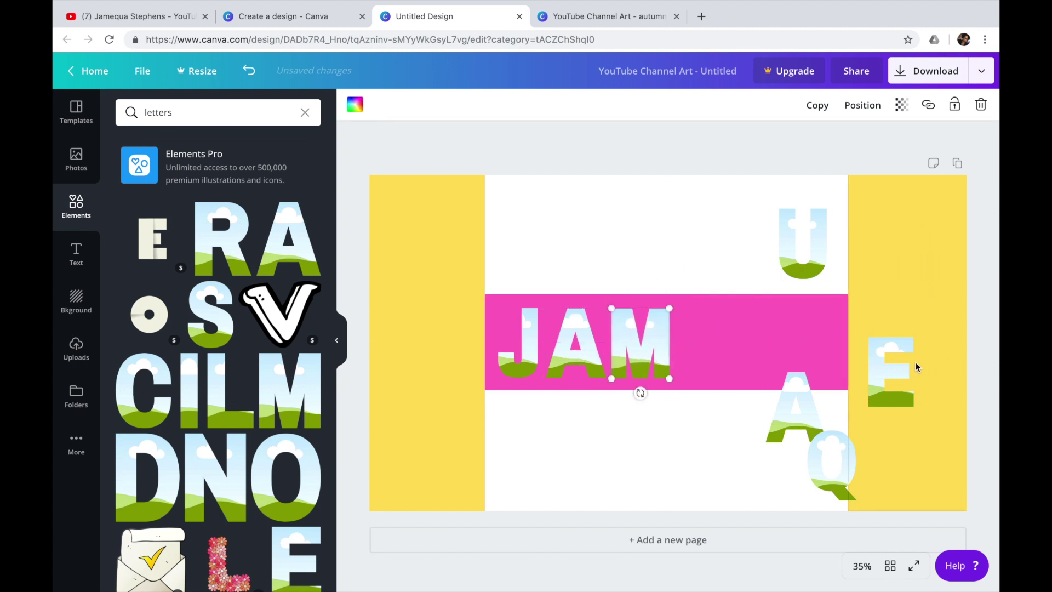
{"action": "left_click_drag", "start_coordinate": [917, 366], "coordinate": [729, 337]}
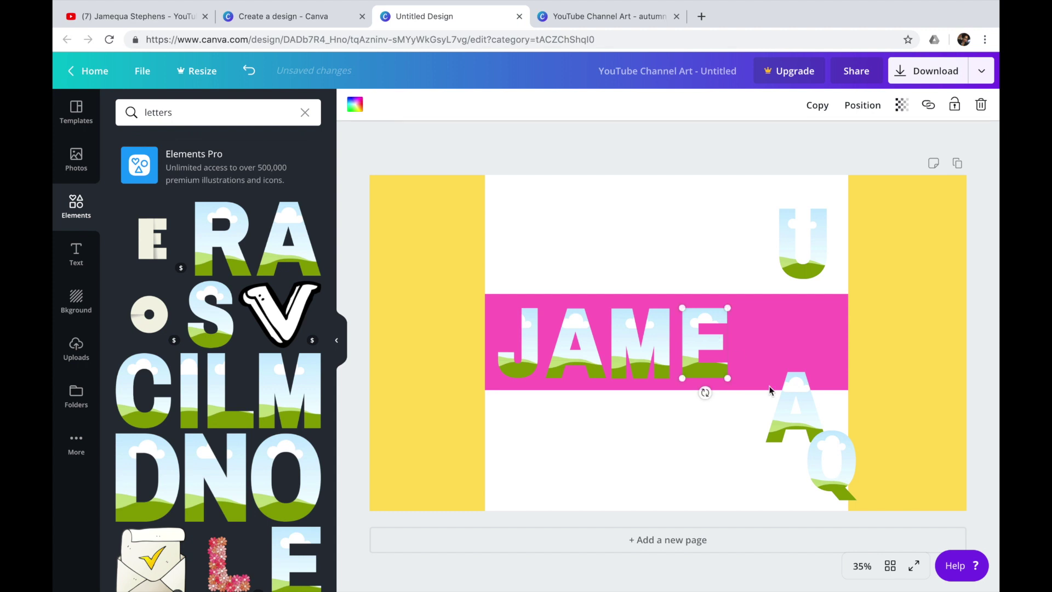
{"action": "left_click_drag", "start_coordinate": [828, 452], "coordinate": [755, 328]}
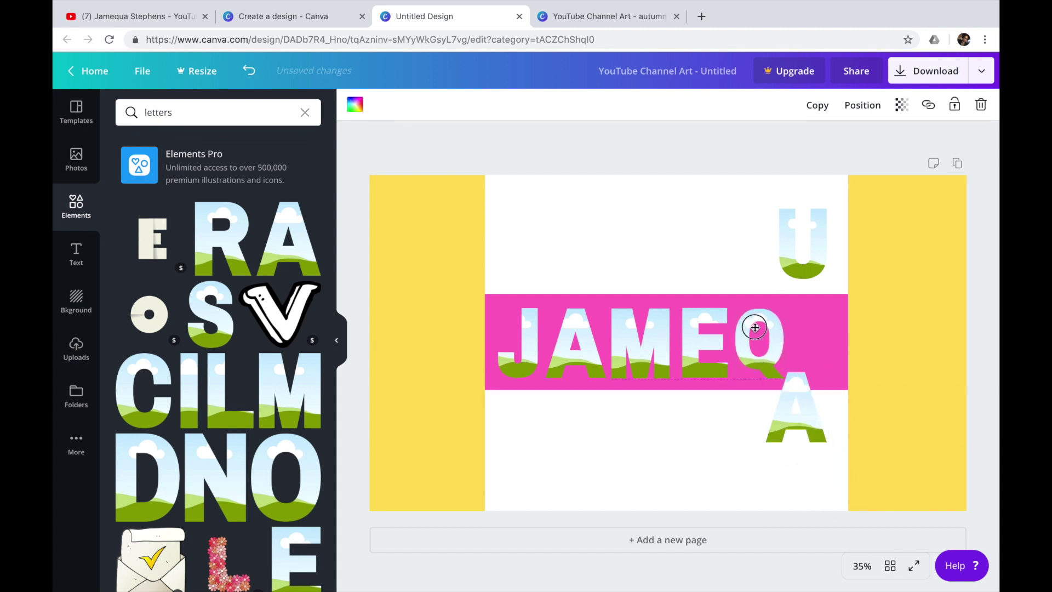
Resize the J, A, M, E and Q letters to one matching size
{"action": "left_click", "coordinate": [532, 345]}
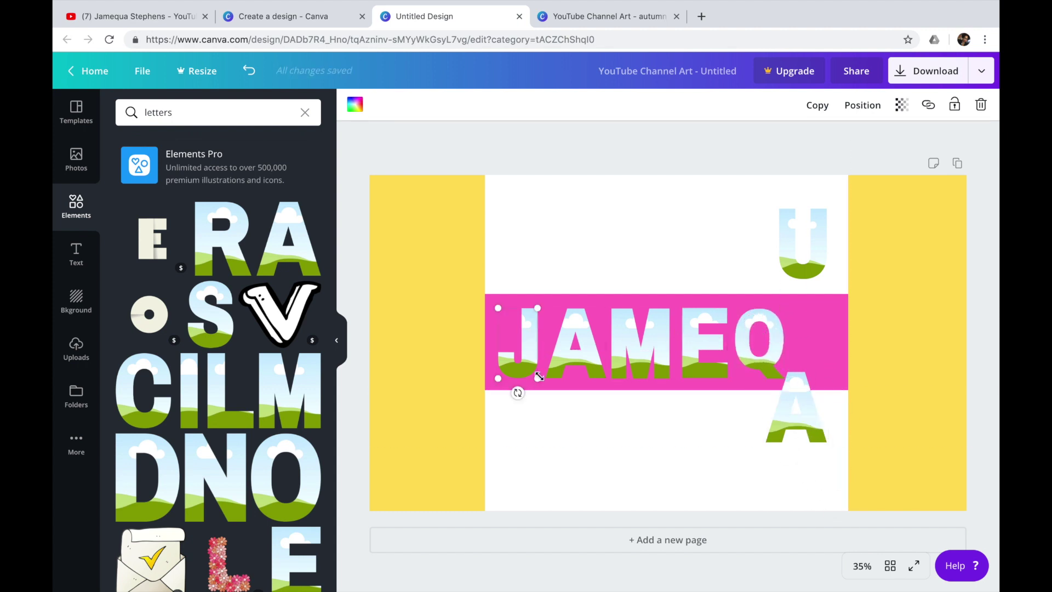
{"action": "left_click_drag", "start_coordinate": [536, 375], "coordinate": [523, 360]}
{"action": "left_click", "coordinate": [582, 363]}
{"action": "left_click_drag", "start_coordinate": [606, 378], "coordinate": [588, 364]}
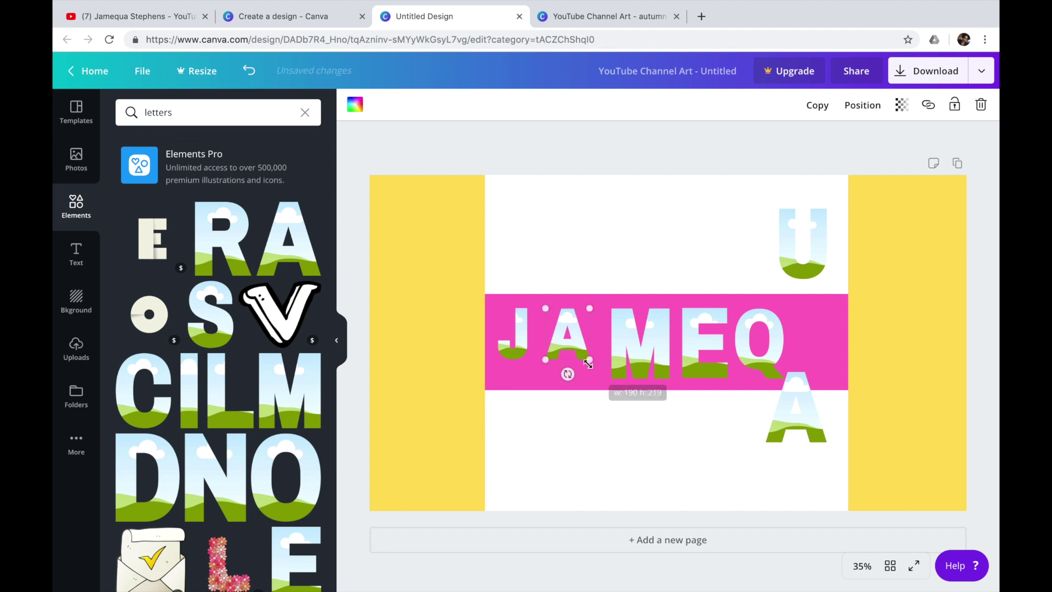
{"action": "left_click", "coordinate": [643, 364]}
{"action": "left_click_drag", "start_coordinate": [672, 379], "coordinate": [658, 360]}
{"action": "left_click", "coordinate": [726, 362]}
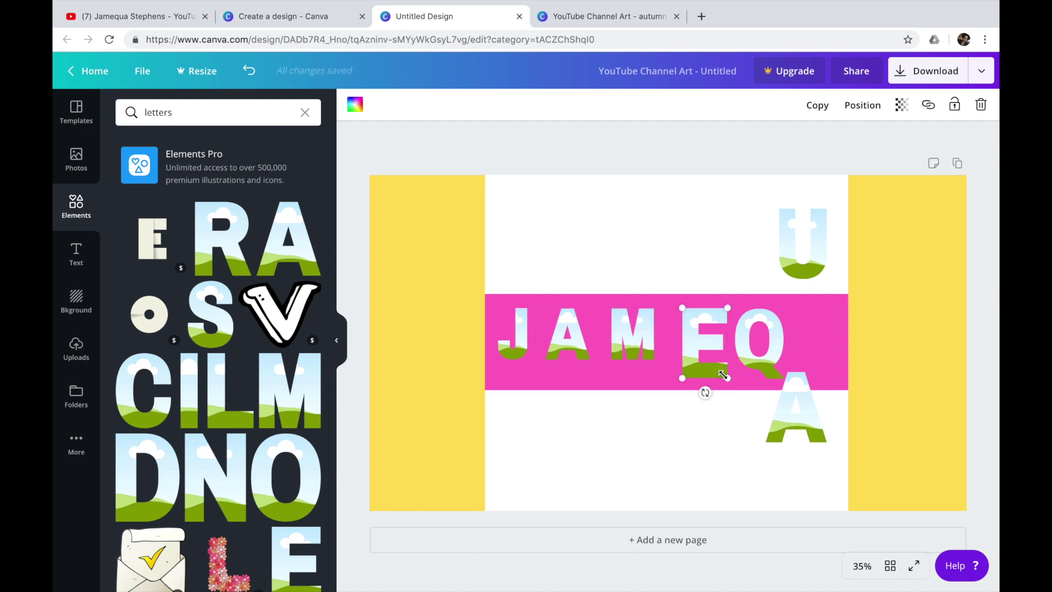
{"action": "left_click_drag", "start_coordinate": [718, 377], "coordinate": [700, 372]}
{"action": "left_click", "coordinate": [767, 352]}
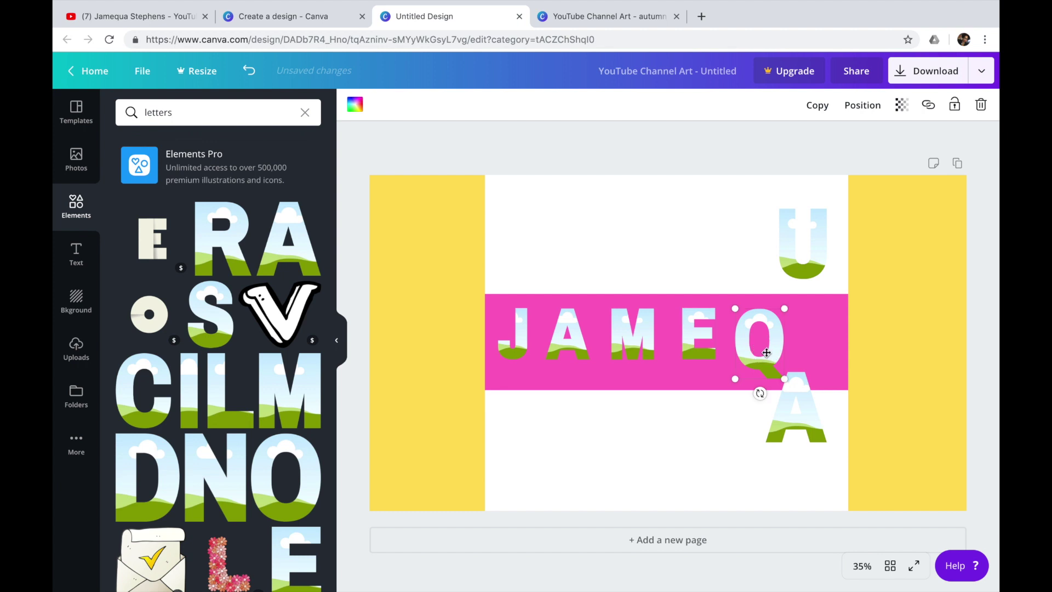
{"action": "left_click_drag", "start_coordinate": [780, 379], "coordinate": [767, 365]}
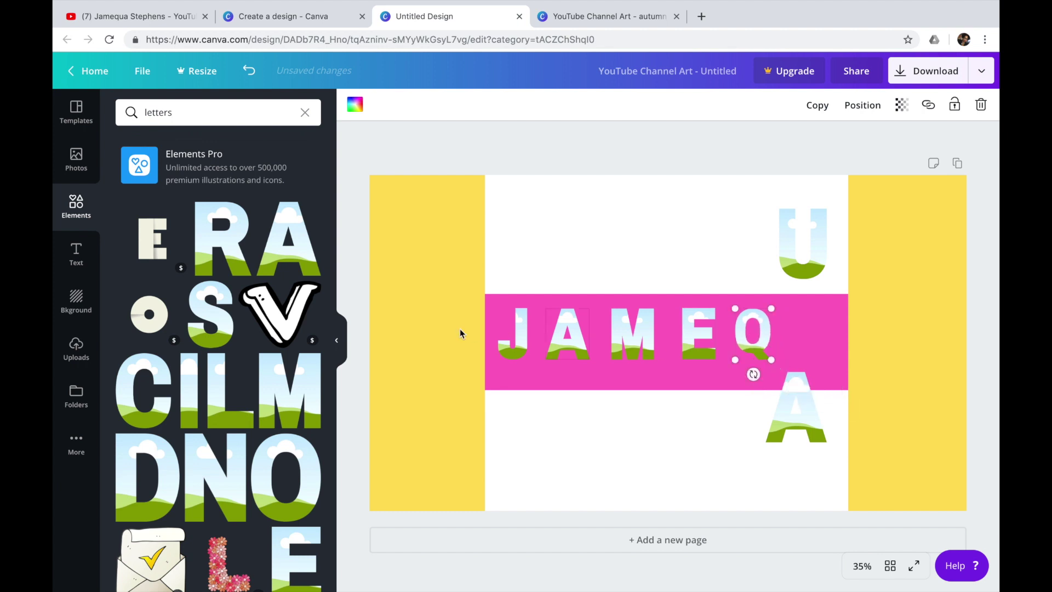
Close the gaps between J, A, M, E, Q and bring the U onto the band
{"action": "mouse_move", "coordinate": [530, 342]}
{"action": "left_mouse_down"}
{"action": "mouse_move", "coordinate": [517, 338]}
{"action": "mouse_move", "coordinate": [550, 340]}
{"action": "left_mouse_up"}
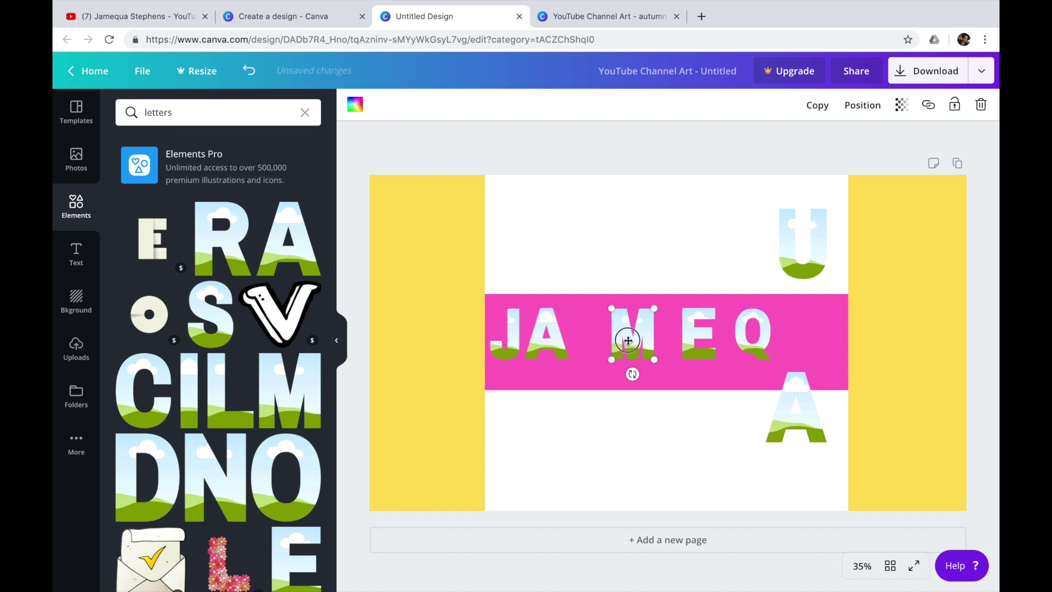
{"action": "left_click_drag", "start_coordinate": [628, 340], "coordinate": [592, 340]}
{"action": "left_click_drag", "start_coordinate": [692, 343], "coordinate": [639, 342]}
{"action": "left_click_drag", "start_coordinate": [748, 340], "coordinate": [686, 334]}
{"action": "left_click_drag", "start_coordinate": [796, 262], "coordinate": [743, 348]}
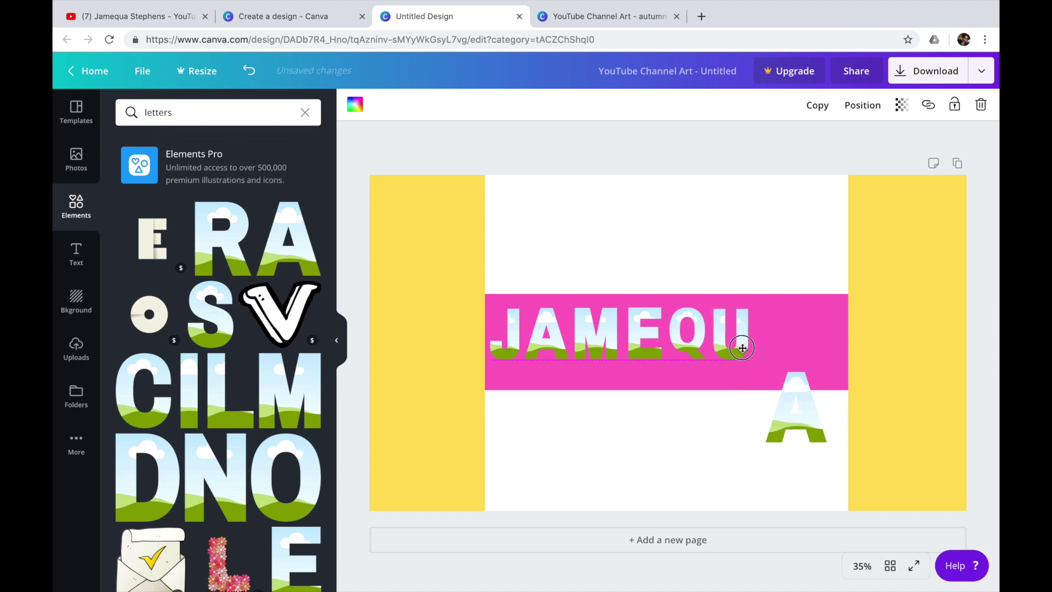
Shrink the last A, place it after QU, and even out the Q and U spacing
{"action": "left_click", "coordinate": [790, 397]}
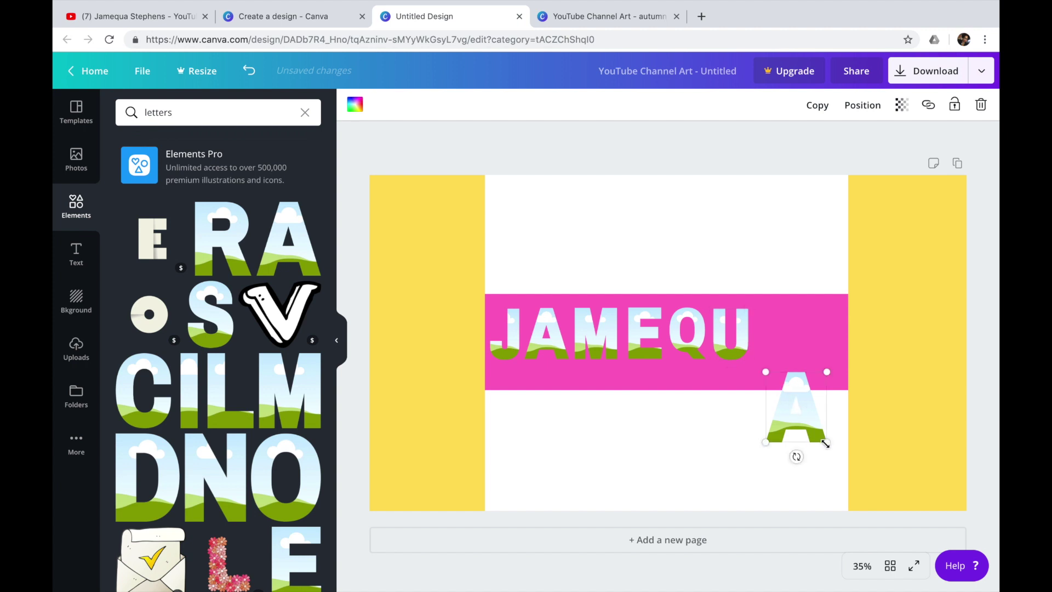
{"action": "left_click_drag", "start_coordinate": [826, 443], "coordinate": [794, 338]}
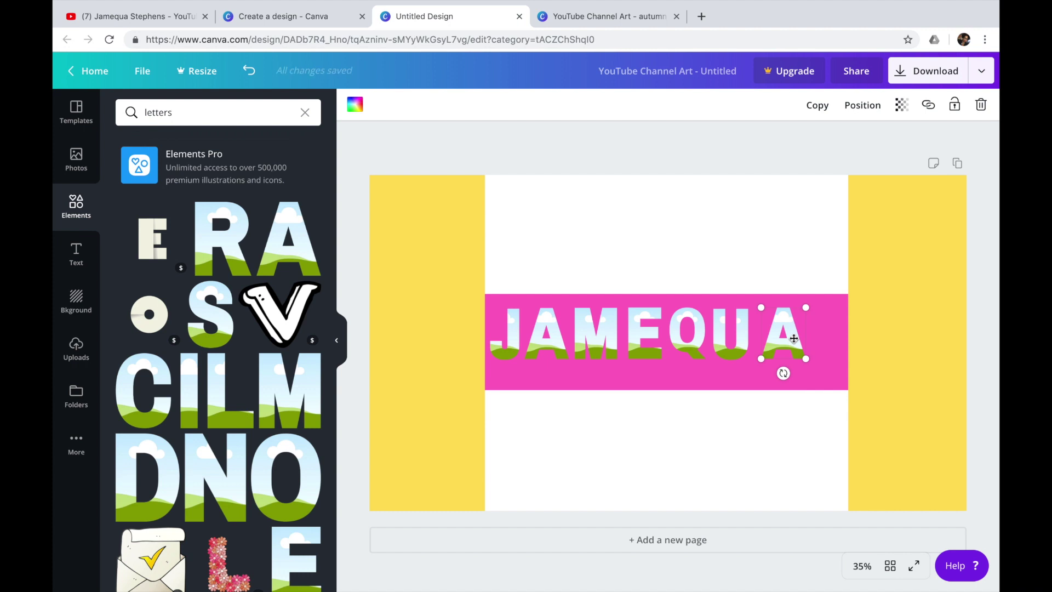
{"action": "left_click_drag", "start_coordinate": [795, 341], "coordinate": [814, 352]}
{"action": "left_click_drag", "start_coordinate": [752, 343], "coordinate": [766, 345]}
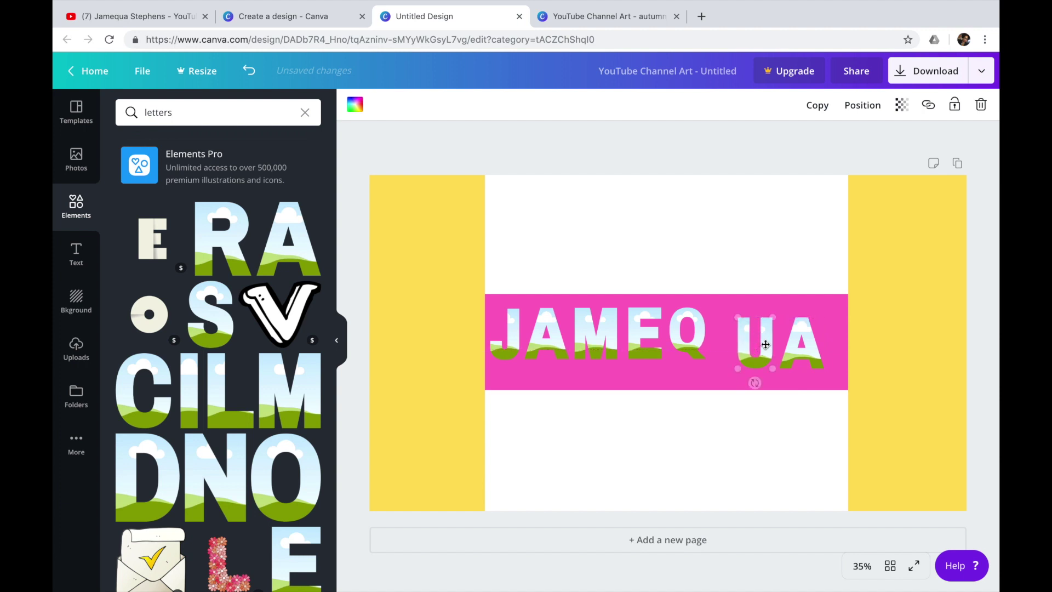
{"action": "left_click_drag", "start_coordinate": [691, 325], "coordinate": [521, 348]}
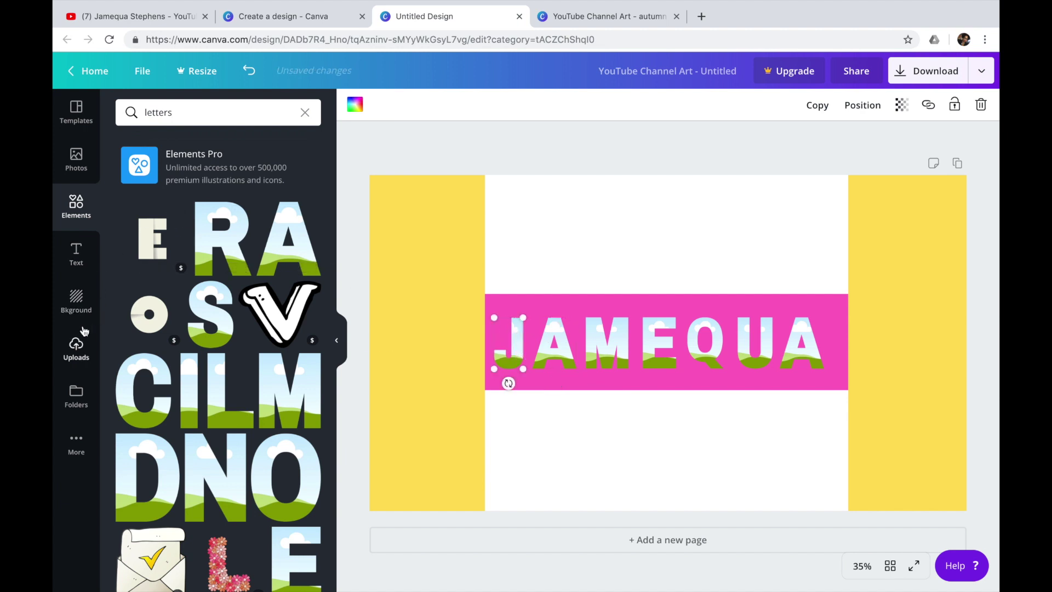
Browse uploads and the stock photo library, checking the desk photo's details
{"action": "left_click", "coordinate": [80, 353]}
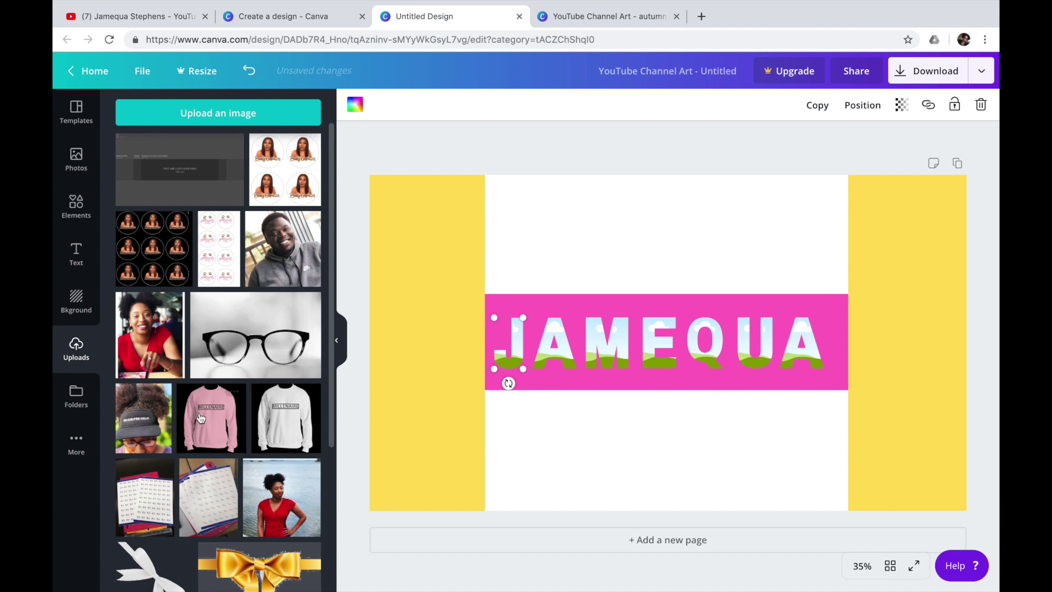
{"action": "scroll", "coordinate": [197, 409], "scroll_direction": "down", "scroll_amount": 6}
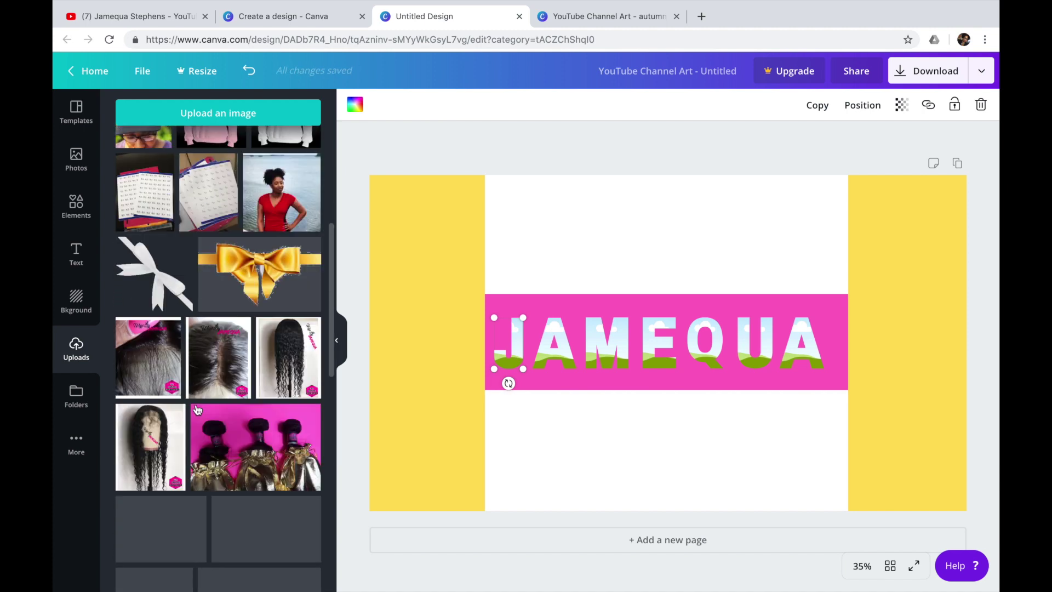
{"action": "scroll", "coordinate": [197, 409], "scroll_direction": "up", "scroll_amount": 6}
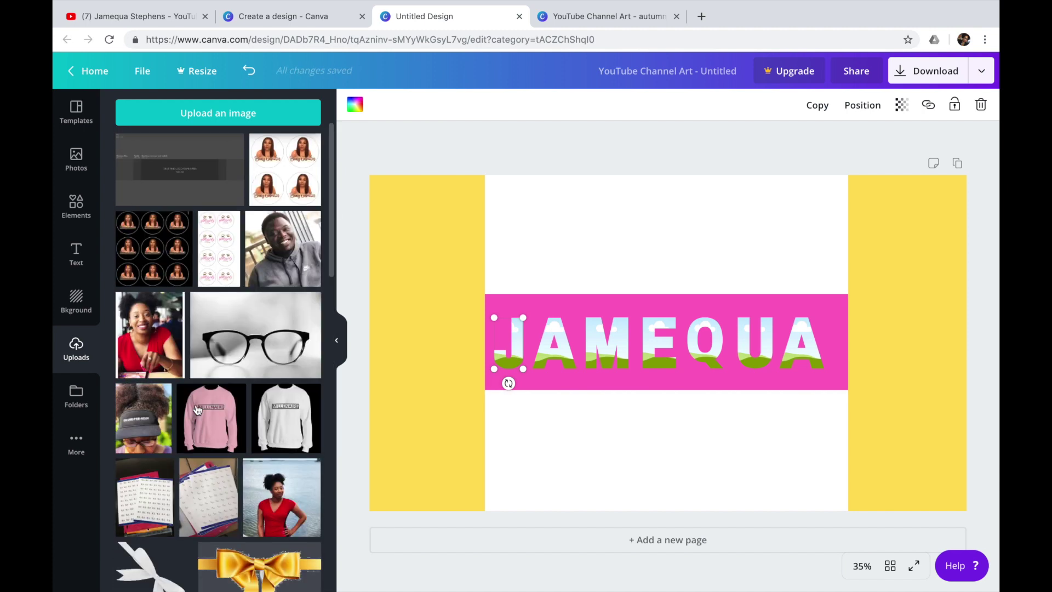
{"action": "left_click", "coordinate": [80, 166]}
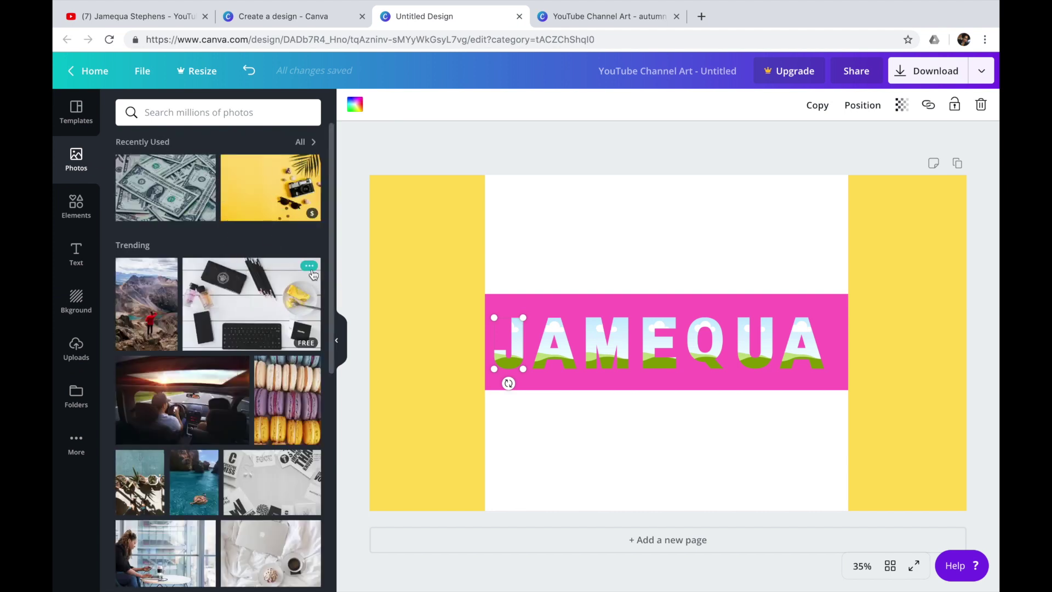
{"action": "left_click", "coordinate": [309, 267]}
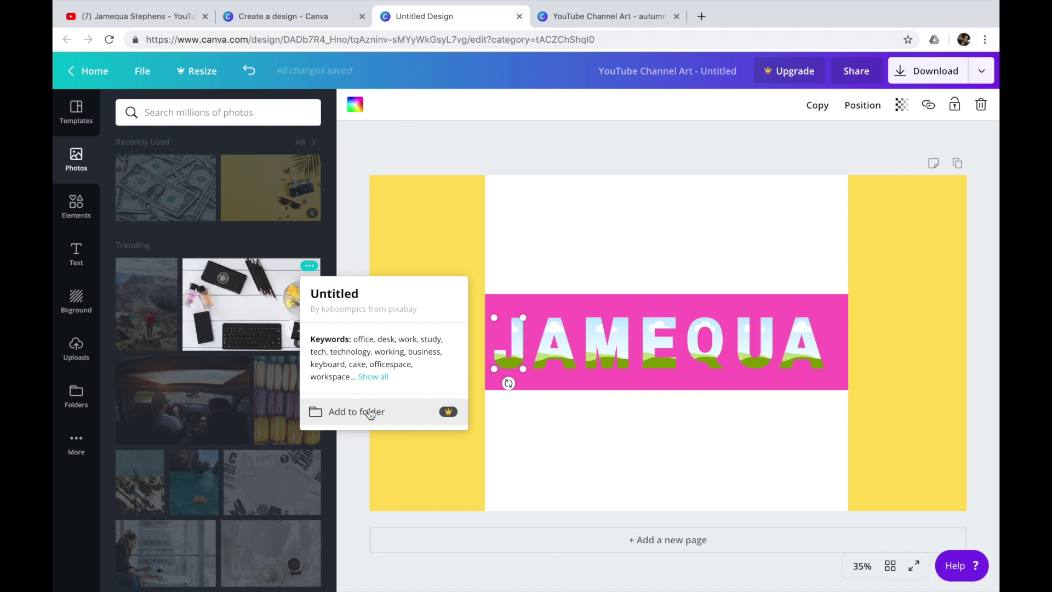
{"action": "left_click", "coordinate": [372, 248]}
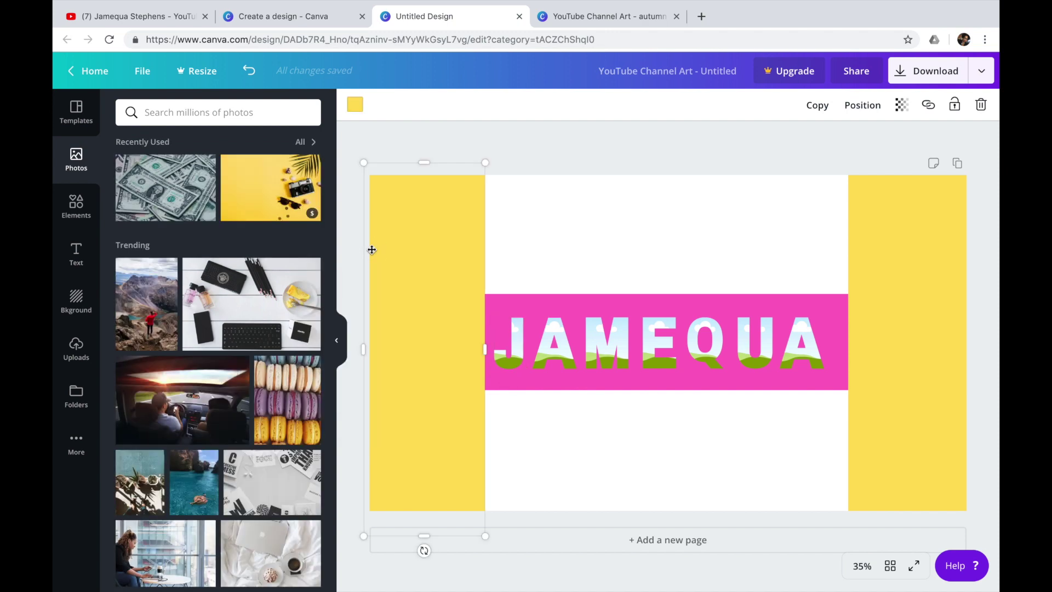
Add the desk photo, delete it, and add the dollar-bills photo instead
{"action": "left_click", "coordinate": [257, 311]}
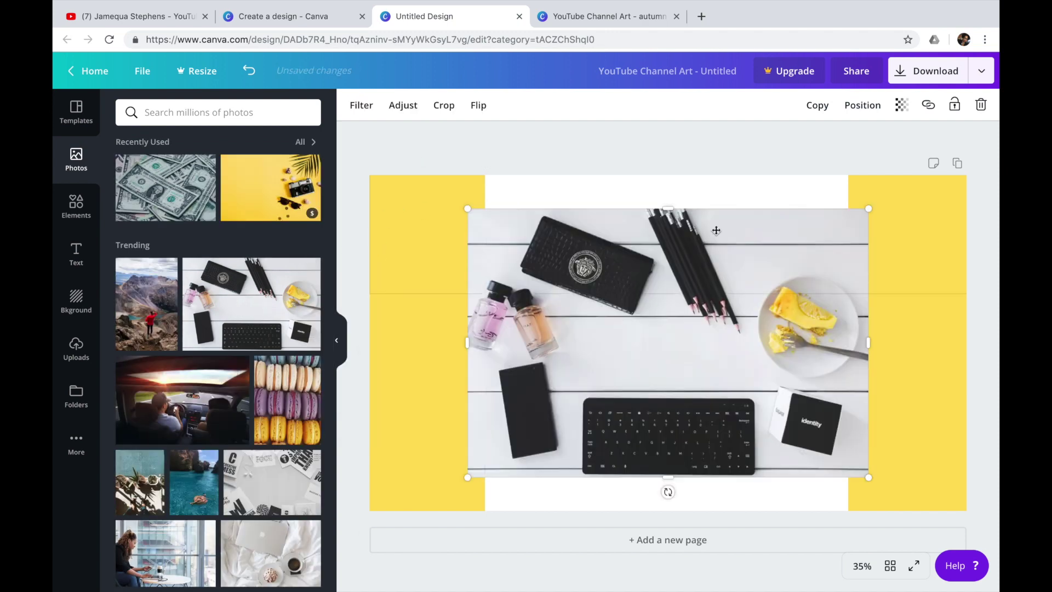
{"action": "left_click", "coordinate": [982, 106]}
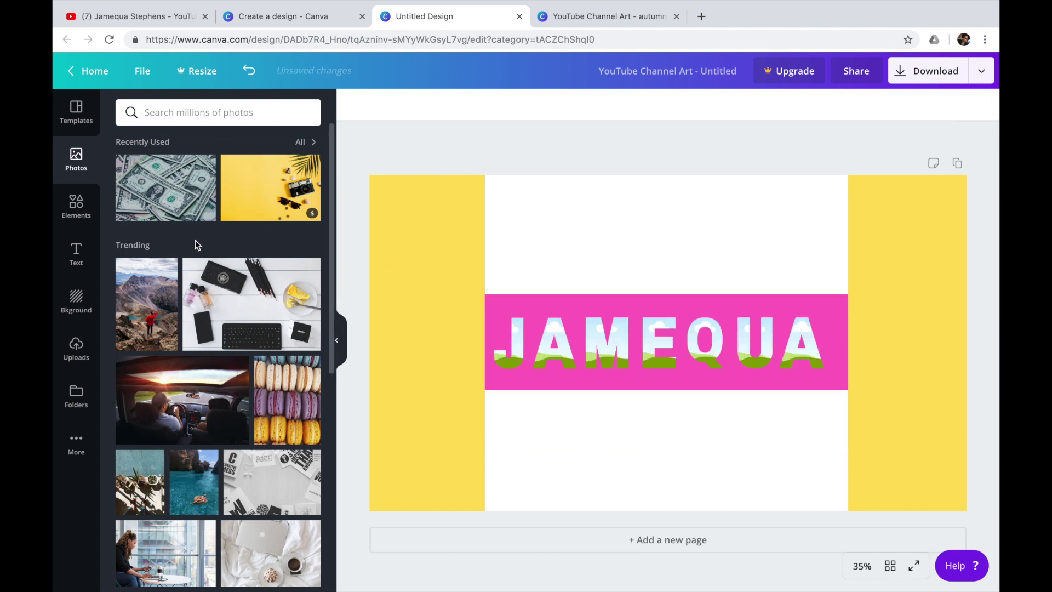
{"action": "left_click", "coordinate": [189, 202]}
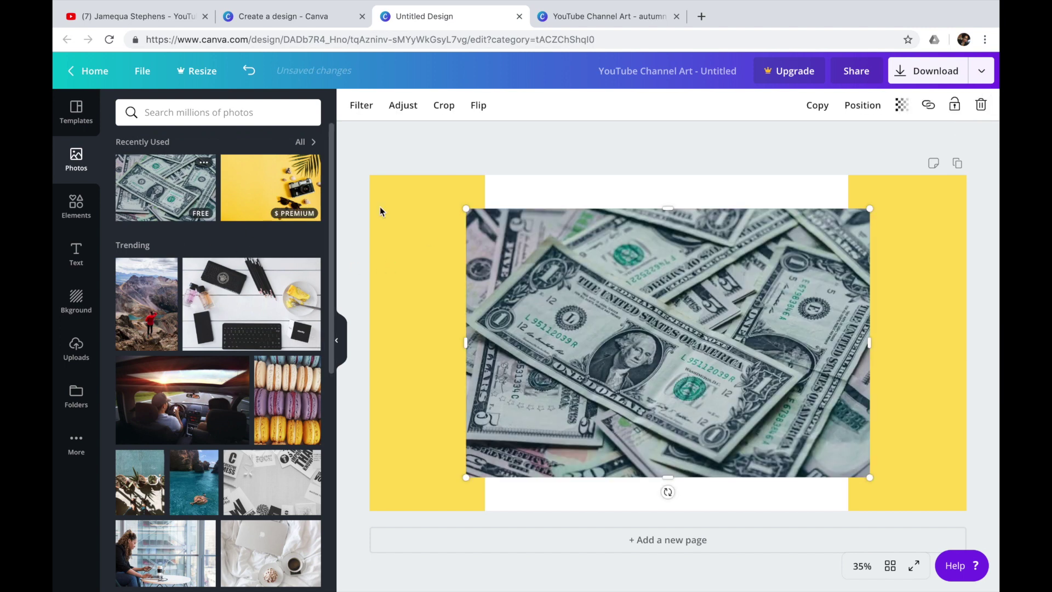
Crop the dollar-bills photo to a small piece and drop it into the J
{"action": "left_click", "coordinate": [444, 105]}
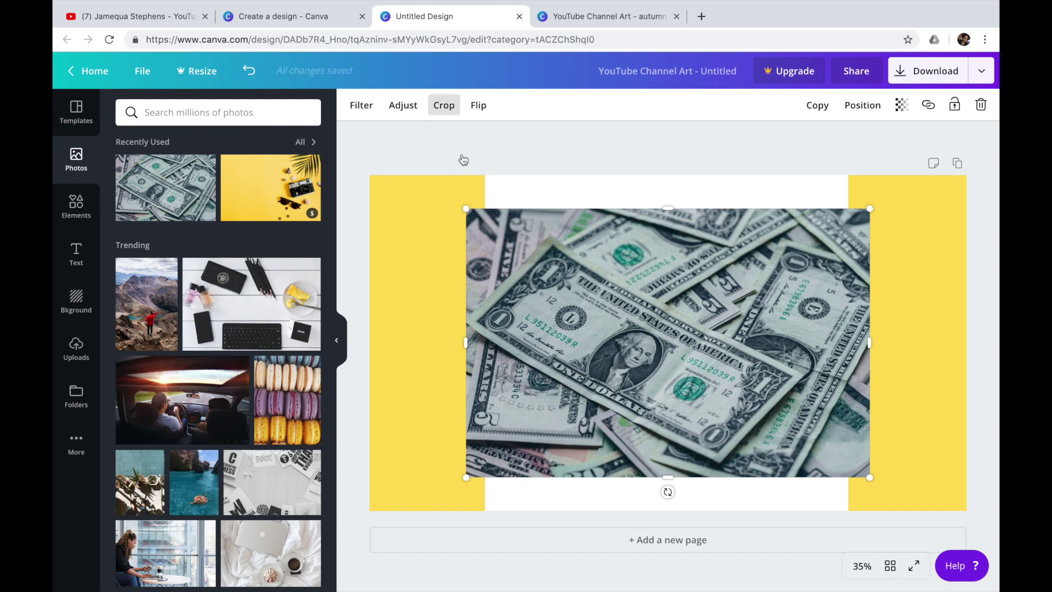
{"action": "left_click_drag", "start_coordinate": [468, 210], "coordinate": [744, 350]}
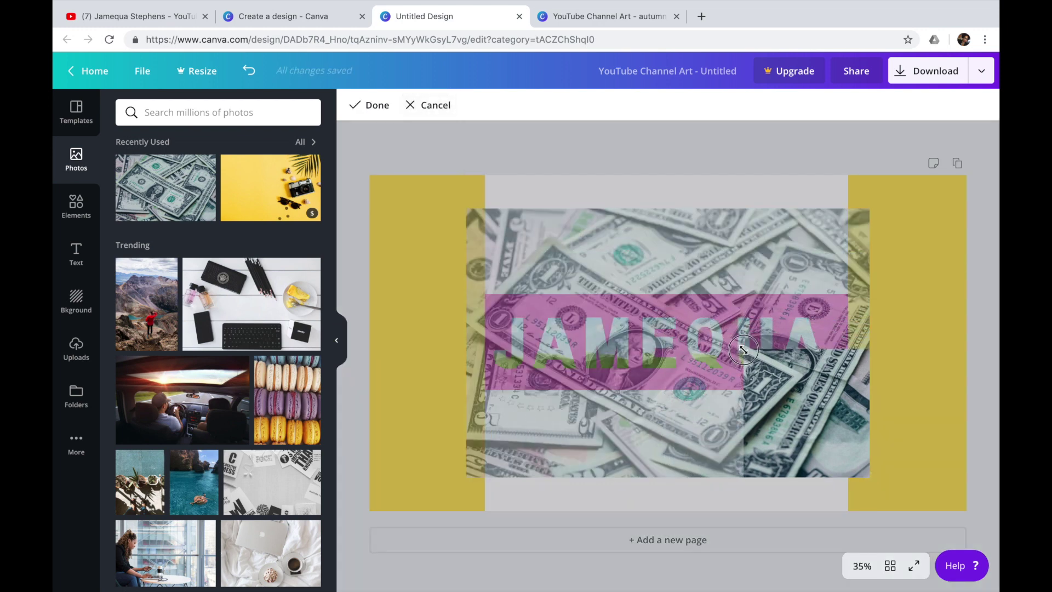
{"action": "left_click_drag", "start_coordinate": [761, 386], "coordinate": [681, 323]}
{"action": "left_click", "coordinate": [612, 196]}
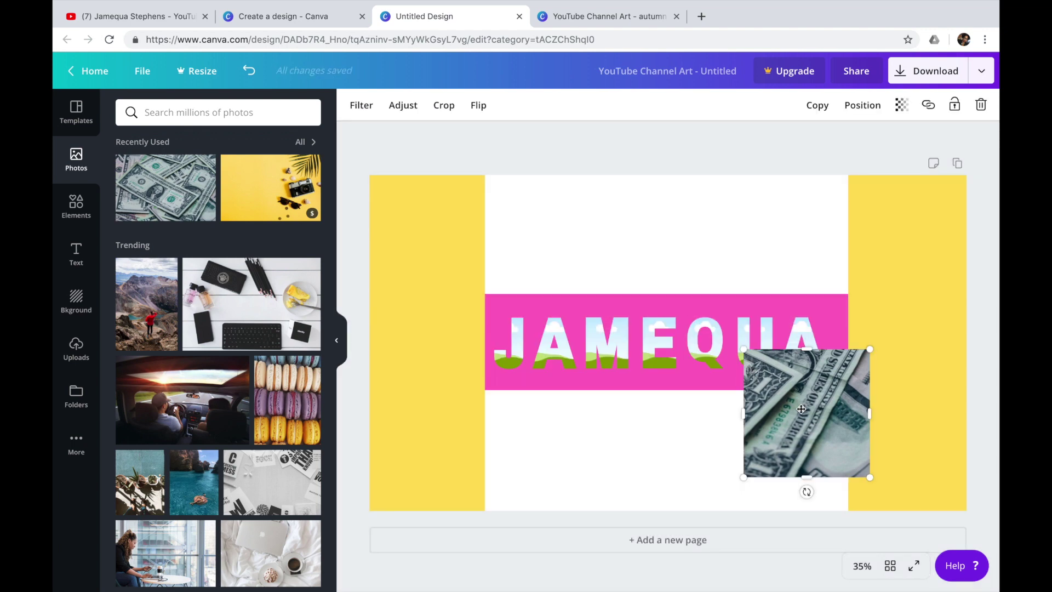
{"action": "left_click_drag", "start_coordinate": [801, 406], "coordinate": [517, 347]}
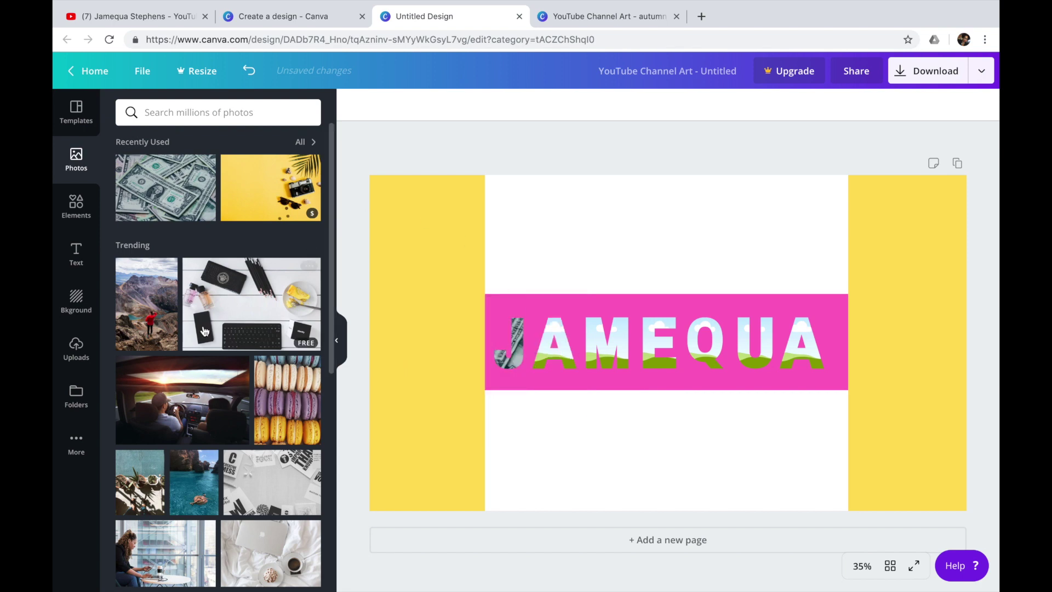
Fill the first A with the macaron photo and the M with the sea photo
{"action": "left_click", "coordinate": [291, 413]}
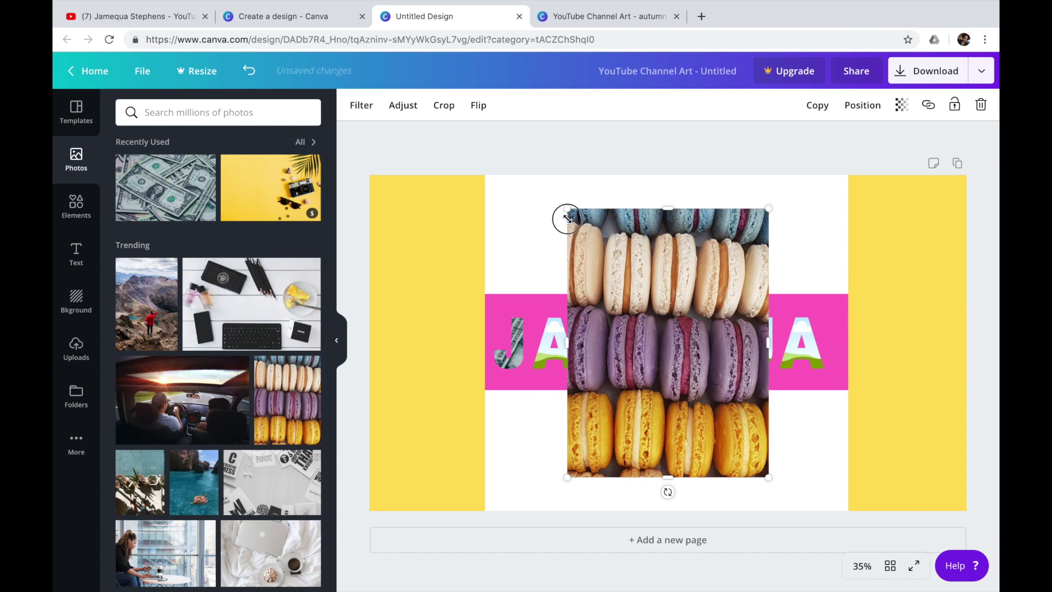
{"action": "left_click_drag", "start_coordinate": [567, 219], "coordinate": [707, 395]}
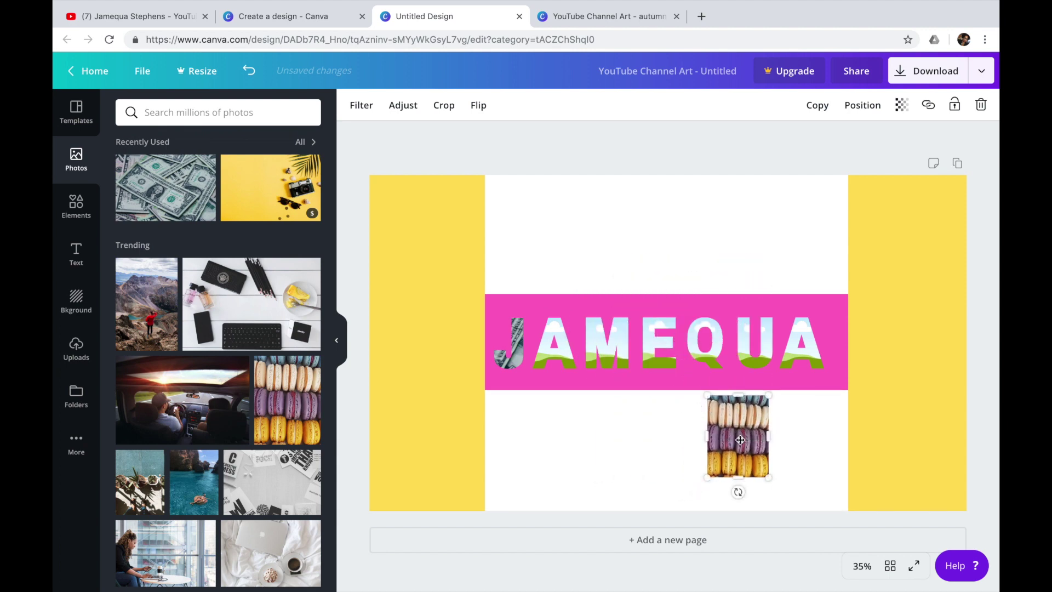
{"action": "left_click_drag", "start_coordinate": [740, 445], "coordinate": [560, 357]}
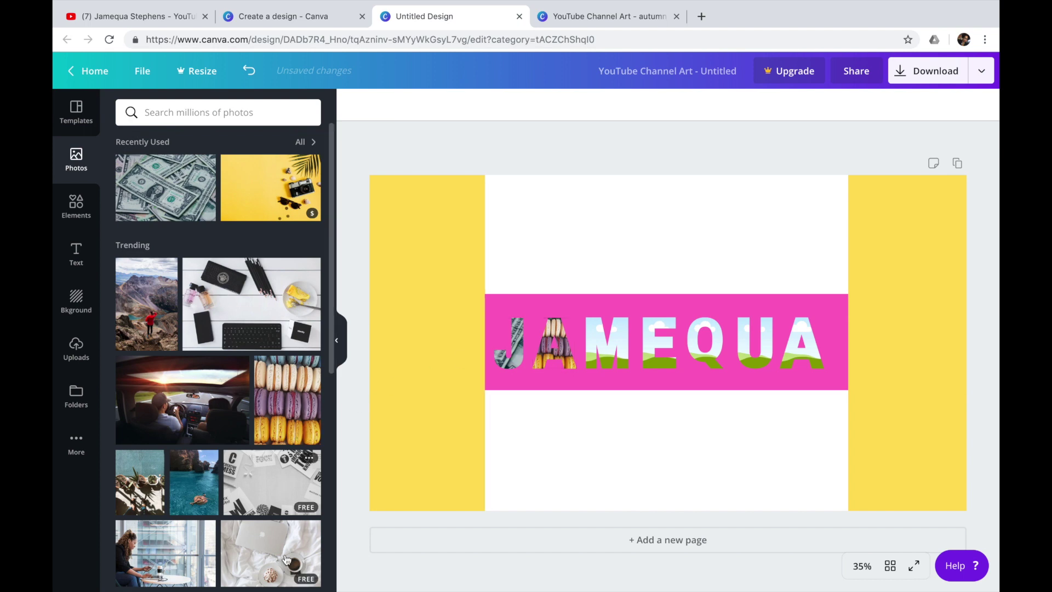
{"action": "scroll", "coordinate": [278, 493], "scroll_direction": "down", "scroll_amount": 3}
{"action": "left_click", "coordinate": [199, 348]}
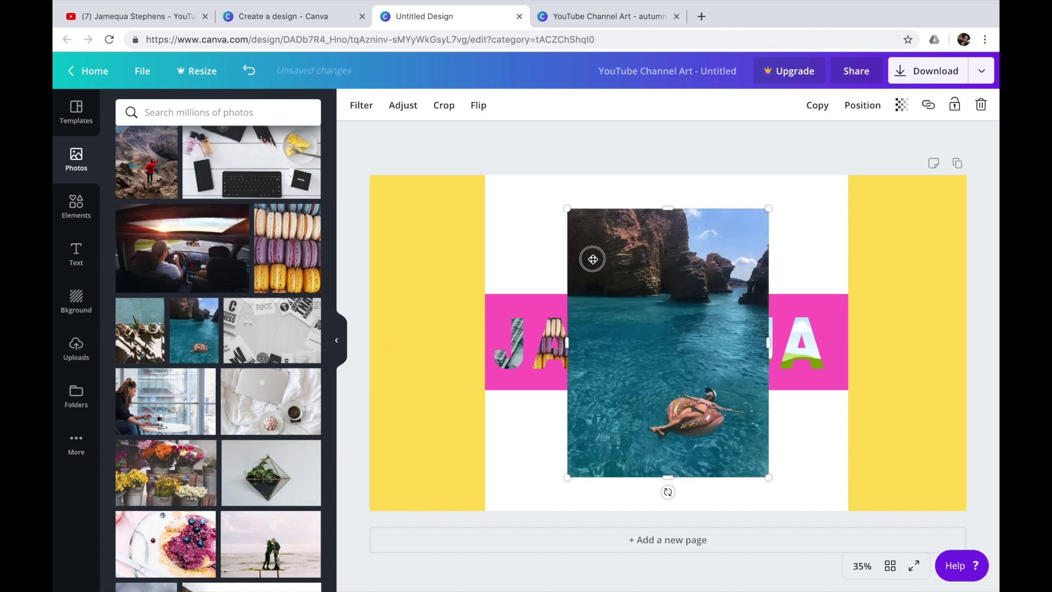
{"action": "left_click_drag", "start_coordinate": [593, 259], "coordinate": [602, 328]}
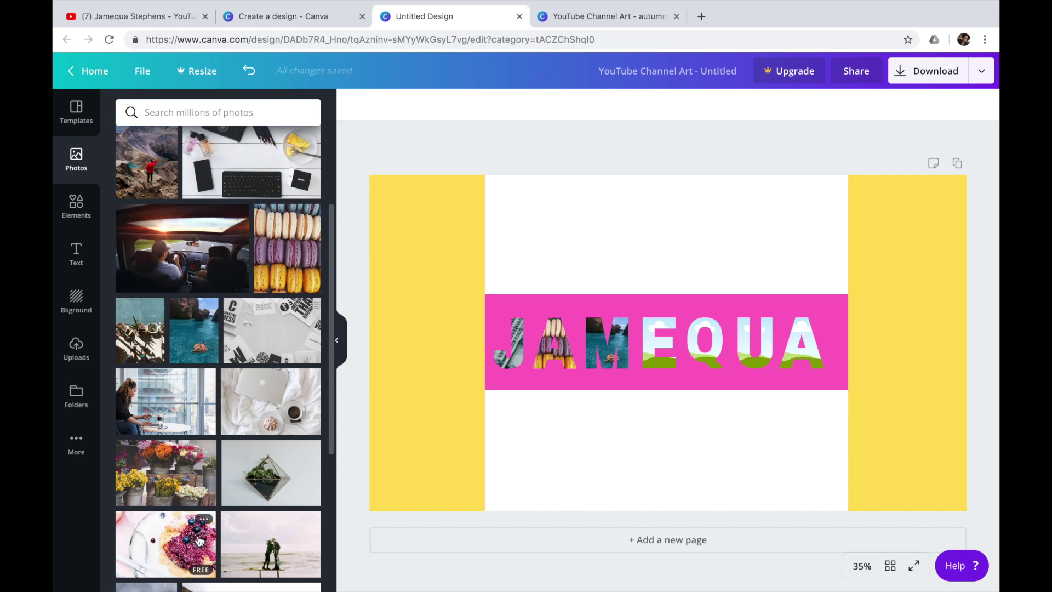
{"action": "scroll", "coordinate": [199, 541], "scroll_direction": "down", "scroll_amount": 5}
{"action": "scroll", "coordinate": [200, 541], "scroll_direction": "down", "scroll_amount": 3}
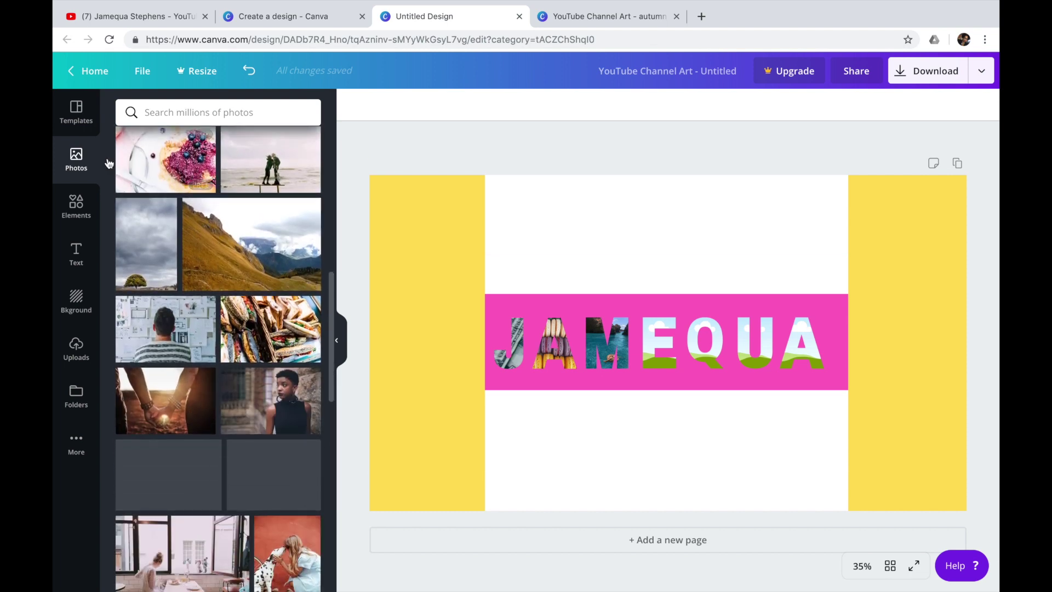
Fill the E with the red-shirt portrait and the last A with the hat photo
{"action": "left_click", "coordinate": [77, 347]}
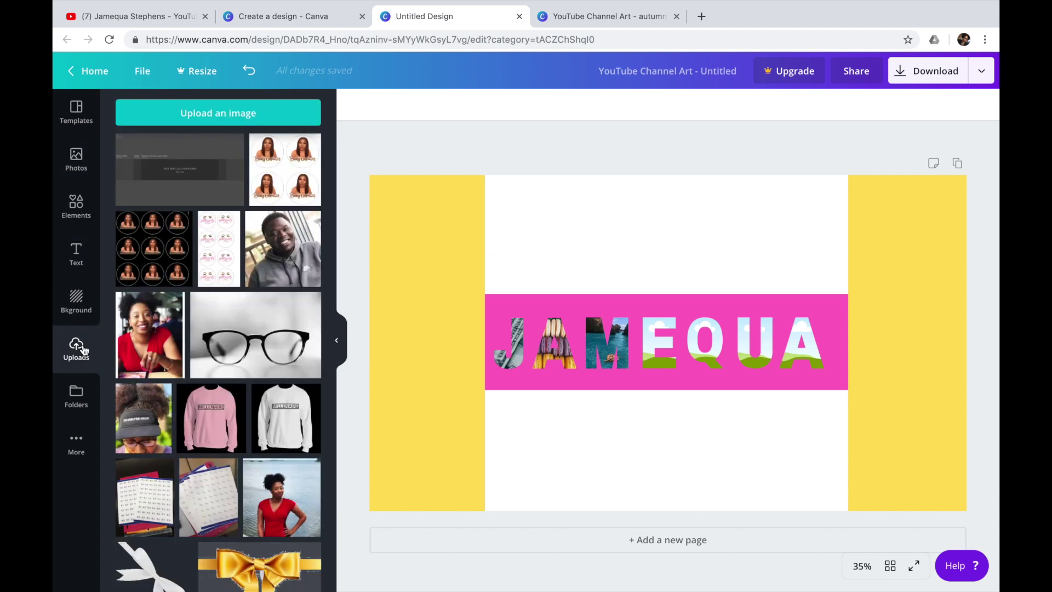
{"action": "left_click_drag", "start_coordinate": [149, 337], "coordinate": [658, 337]}
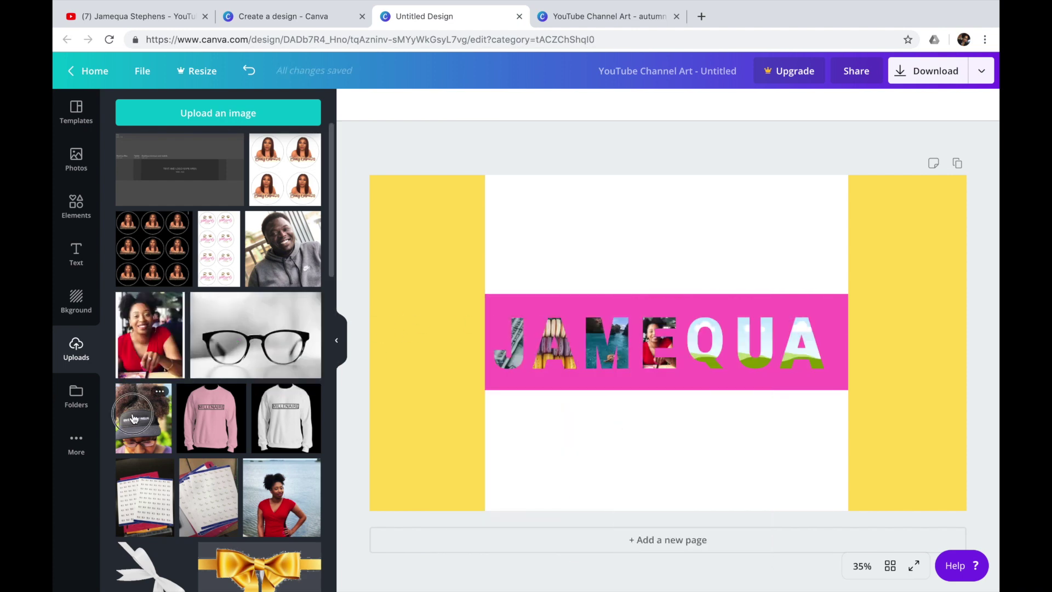
{"action": "left_click_drag", "start_coordinate": [144, 419], "coordinate": [800, 344]}
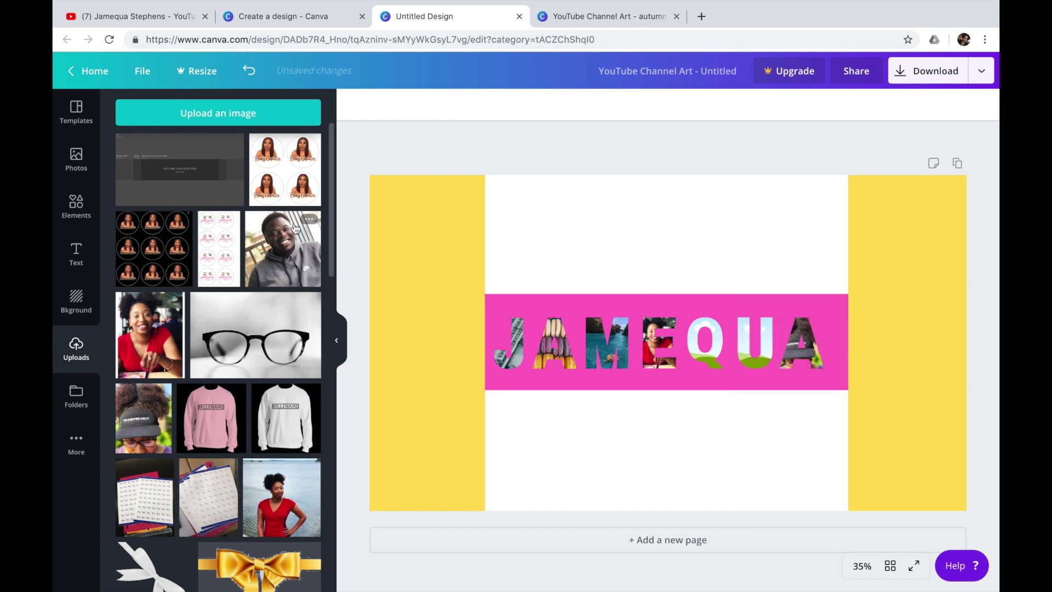
Fill the Q with the curly-hair photo from the uploads
{"action": "scroll", "coordinate": [214, 271], "scroll_direction": "down", "scroll_amount": 5}
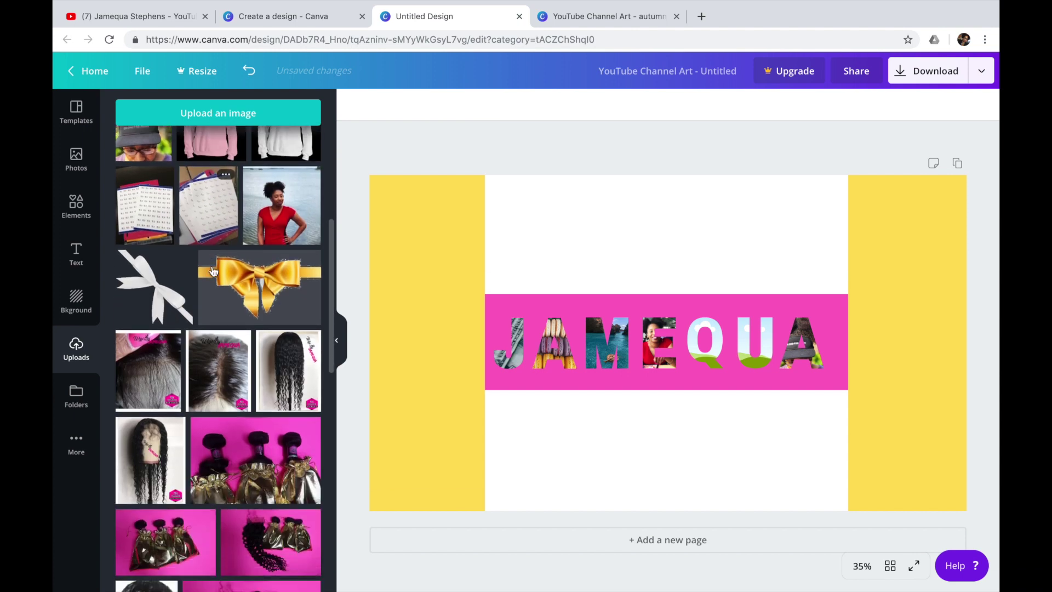
{"action": "scroll", "coordinate": [214, 273], "scroll_direction": "down", "scroll_amount": 1}
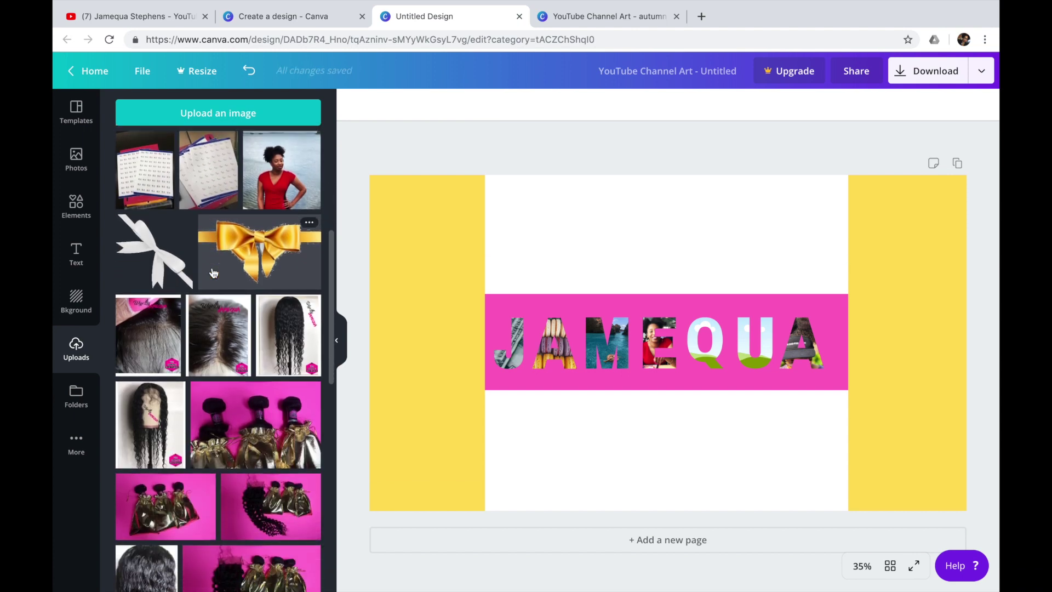
{"action": "scroll", "coordinate": [216, 506], "scroll_direction": "down", "scroll_amount": 2}
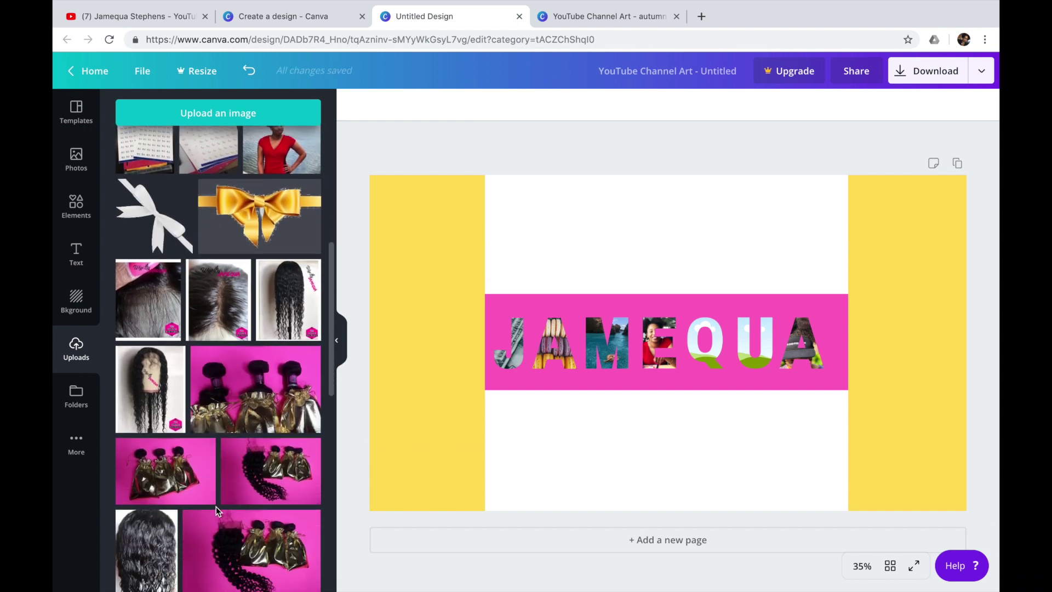
{"action": "left_click_drag", "start_coordinate": [346, 445], "coordinate": [707, 328]}
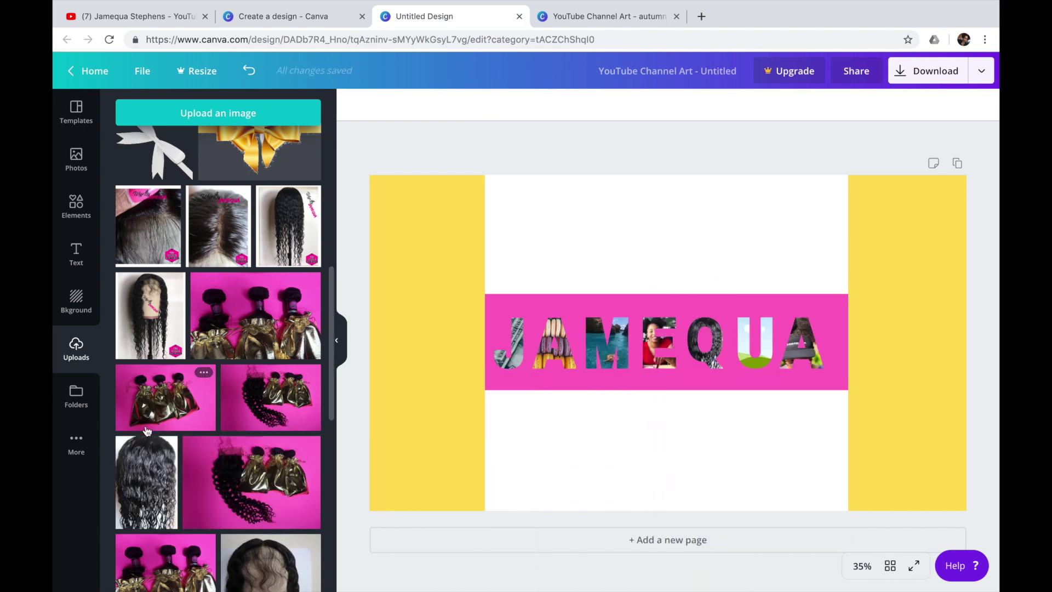
{"action": "left_click_drag", "start_coordinate": [159, 471], "coordinate": [239, 384]}
Drop the yellow desk photo into the letter U
{"action": "scroll", "coordinate": [219, 388], "scroll_direction": "down", "scroll_amount": 8}
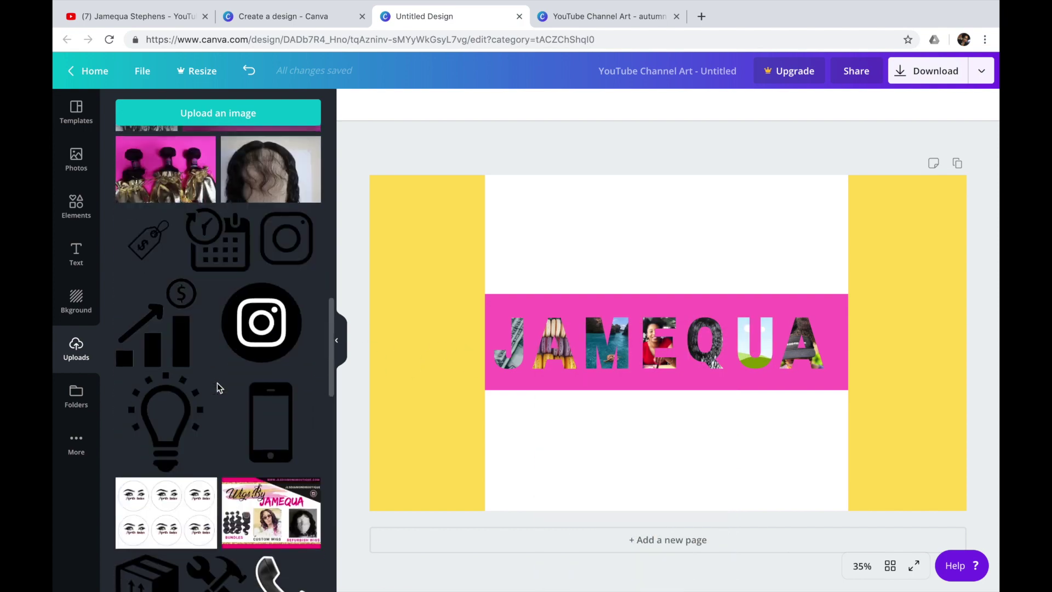
{"action": "scroll", "coordinate": [219, 388], "scroll_direction": "down", "scroll_amount": 10}
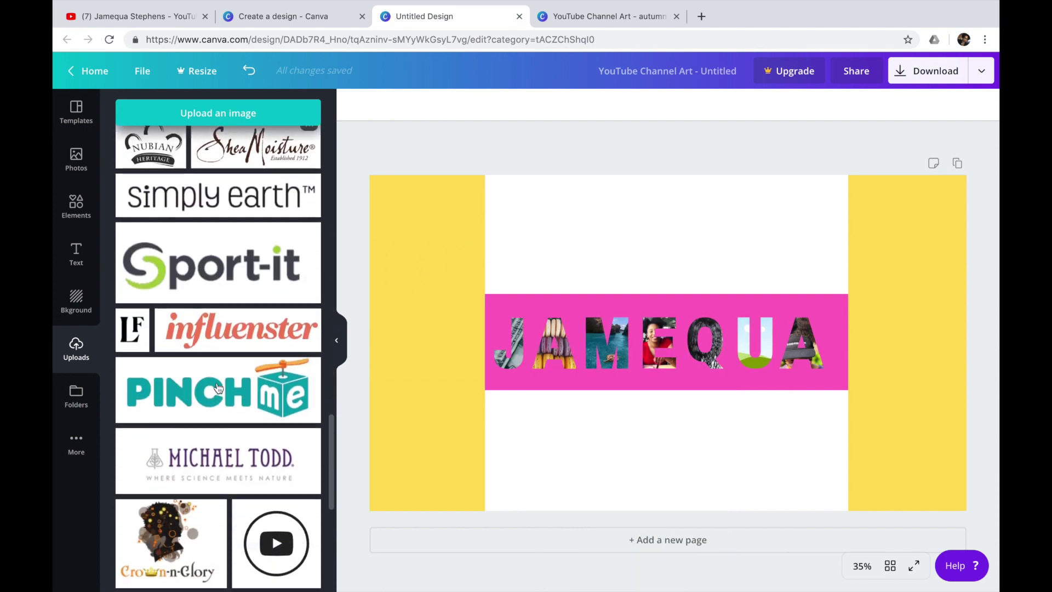
{"action": "scroll", "coordinate": [219, 388], "scroll_direction": "down", "scroll_amount": 6}
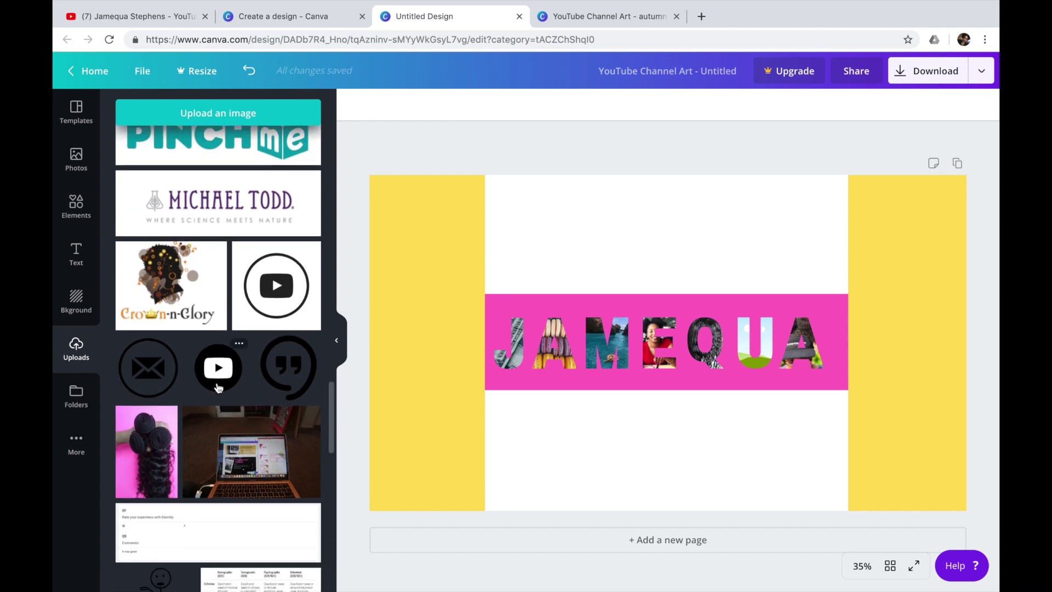
{"action": "scroll", "coordinate": [218, 388], "scroll_direction": "down", "scroll_amount": 4}
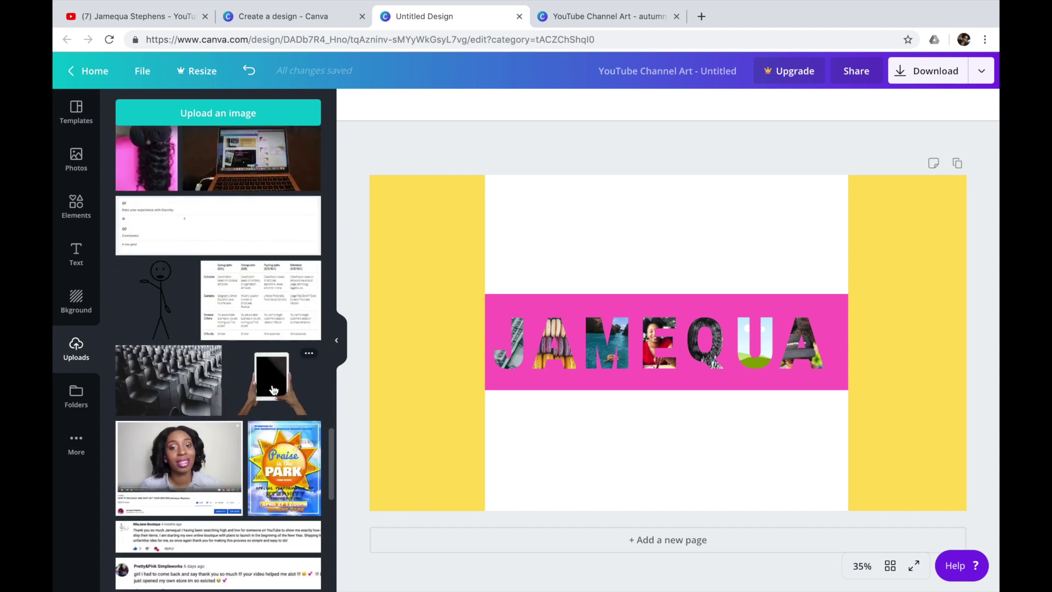
{"action": "scroll", "coordinate": [220, 405], "scroll_direction": "down", "scroll_amount": 8}
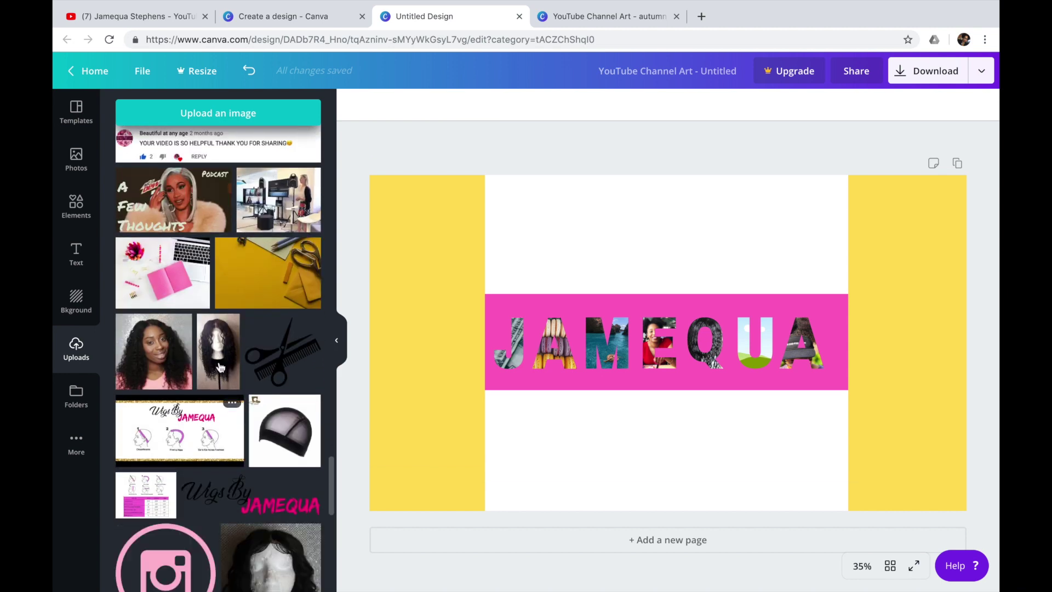
{"action": "left_click_drag", "start_coordinate": [243, 280], "coordinate": [741, 341]}
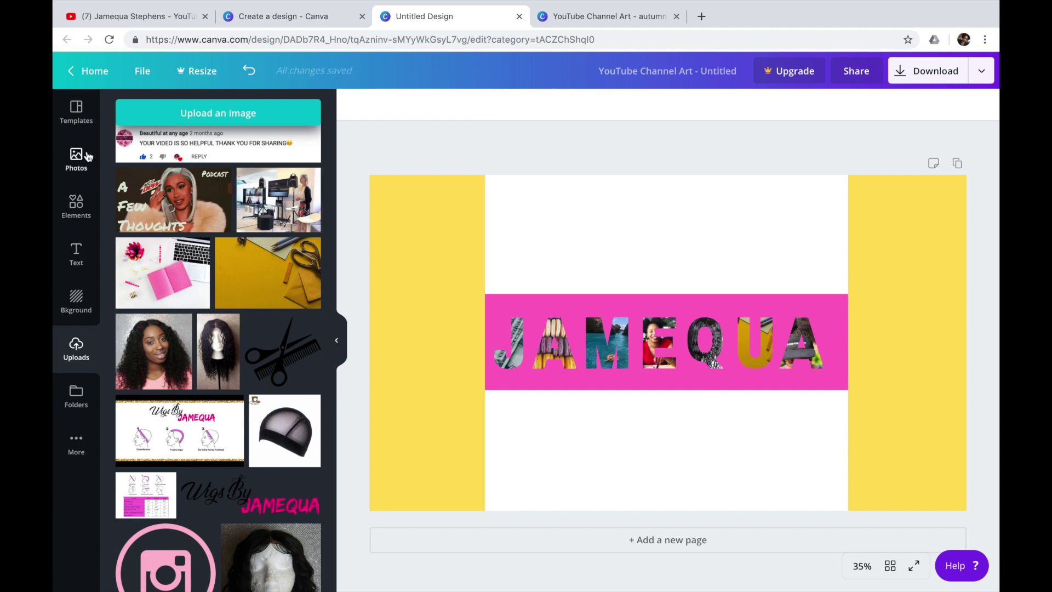
{"action": "left_click", "coordinate": [76, 207]}
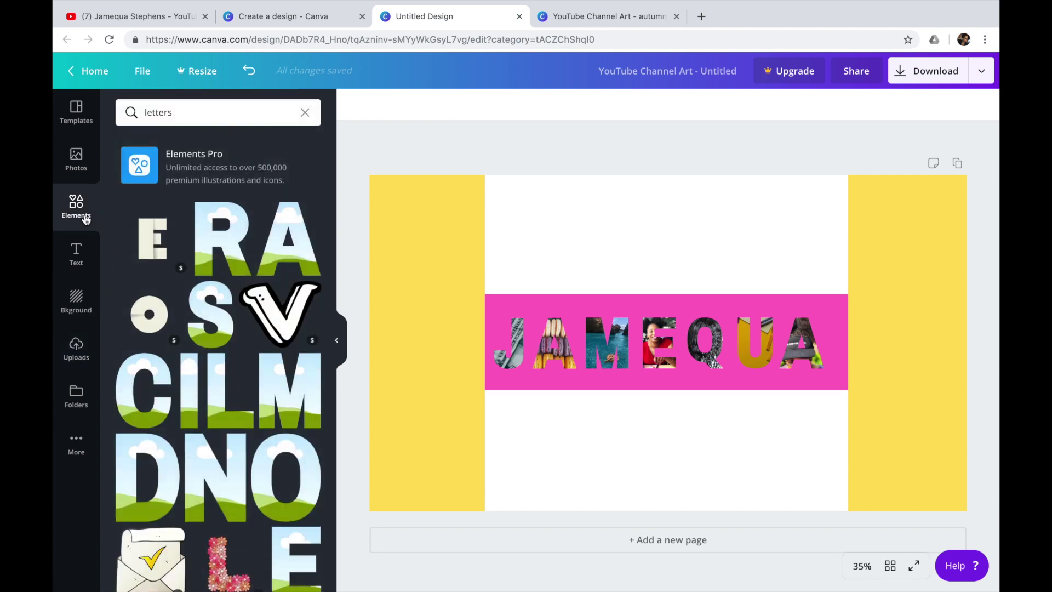
Add a plain straight line element and make it white
{"action": "left_click", "coordinate": [305, 113]}
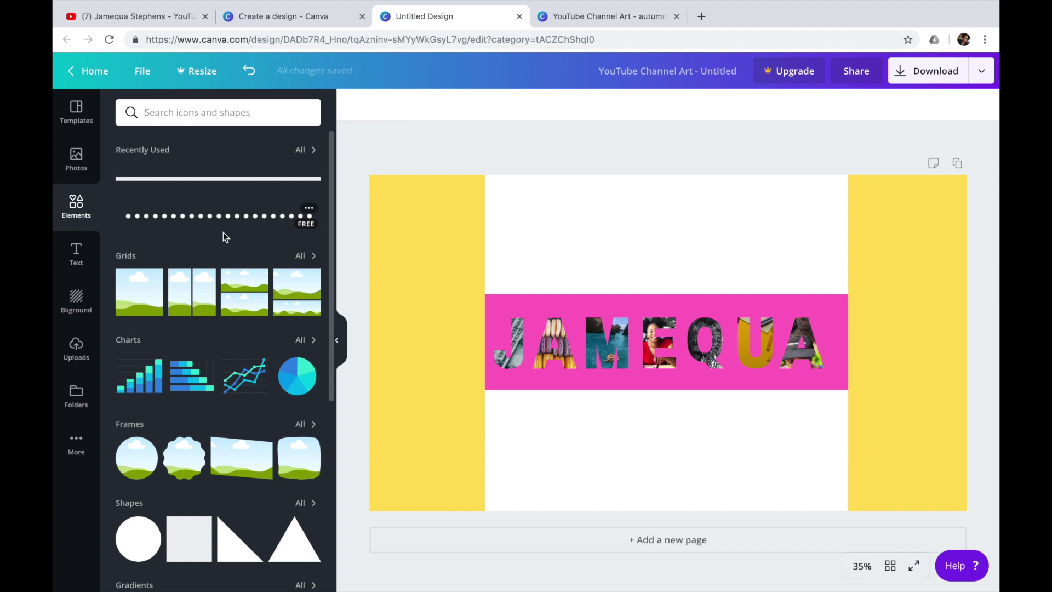
{"action": "scroll", "coordinate": [241, 339], "scroll_direction": "down", "scroll_amount": 6}
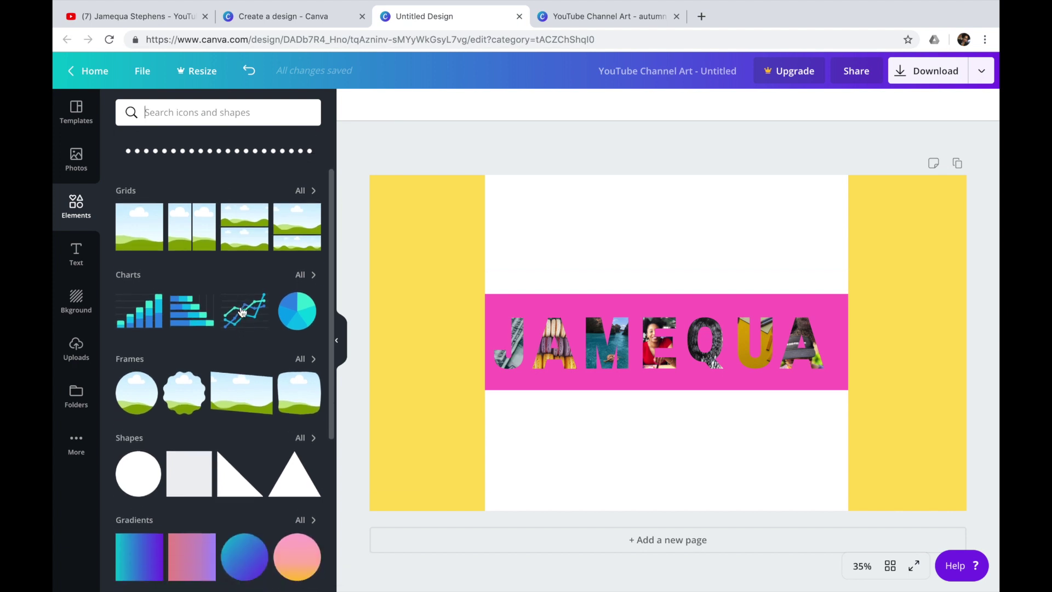
{"action": "scroll", "coordinate": [242, 313], "scroll_direction": "down", "scroll_amount": 3}
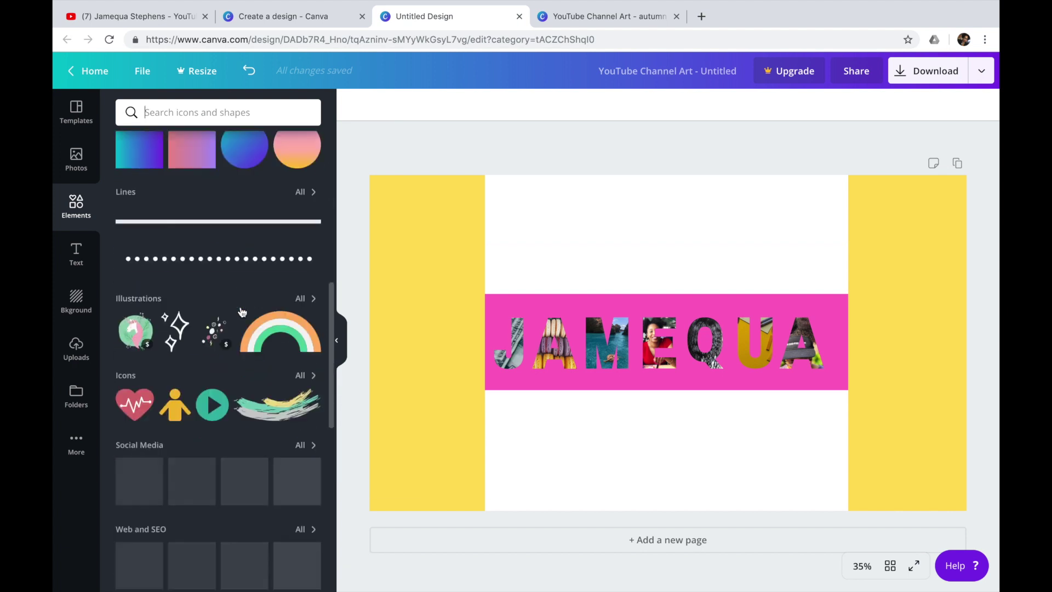
{"action": "left_click", "coordinate": [307, 195]}
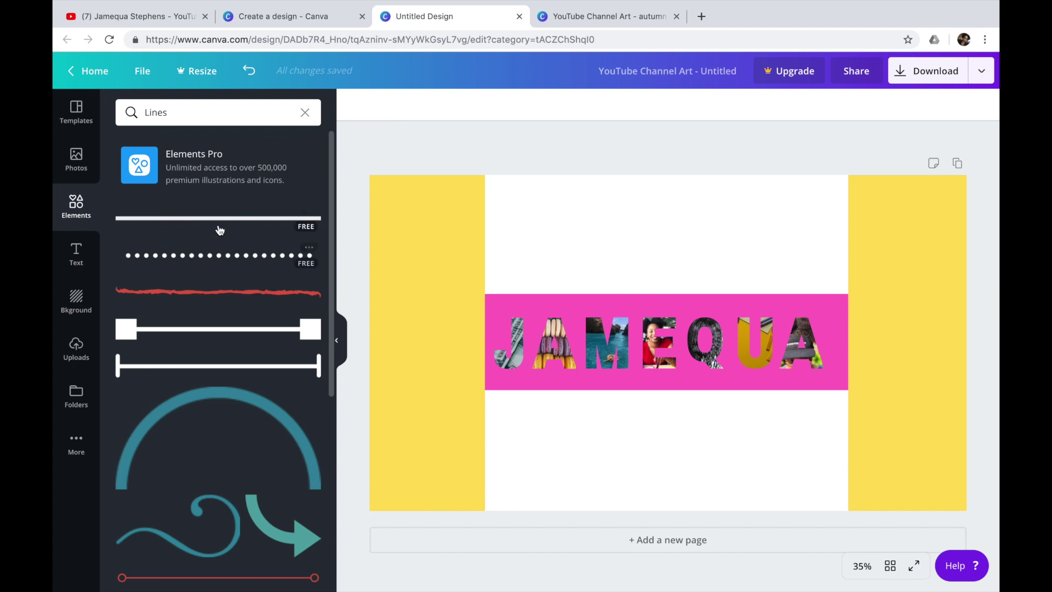
{"action": "left_click", "coordinate": [220, 224]}
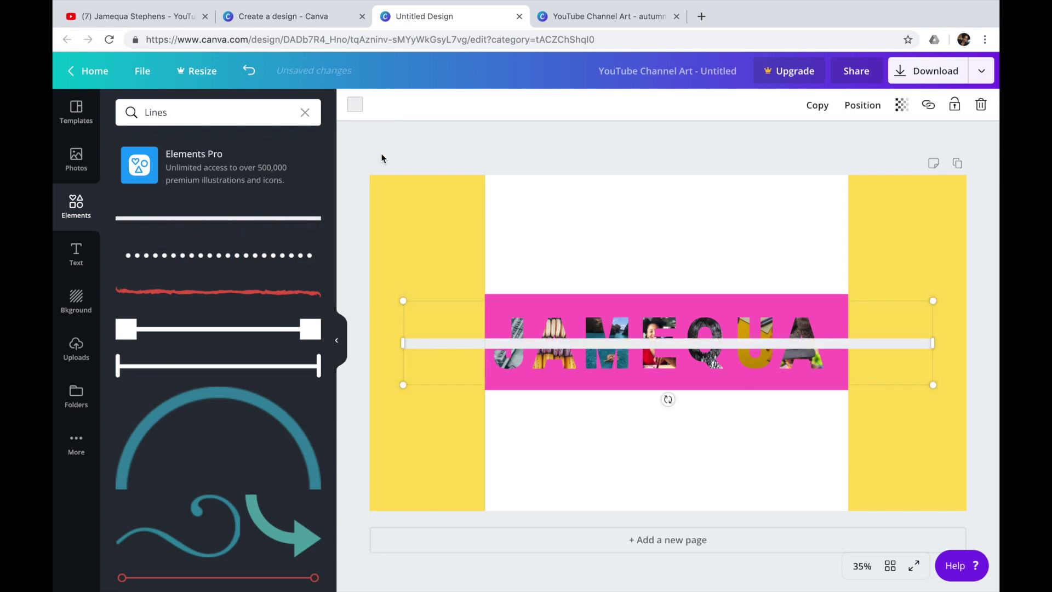
{"action": "left_click", "coordinate": [359, 102]}
{"action": "left_click", "coordinate": [278, 161]}
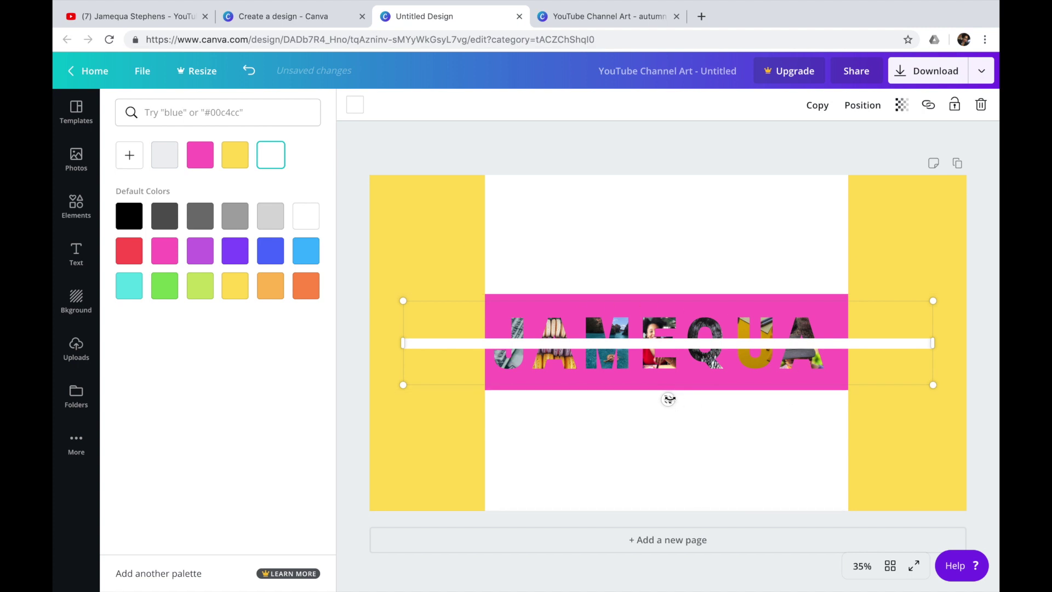
Tilt and shorten the white line, place it top-right, and a copy lower-left
{"action": "left_click_drag", "start_coordinate": [668, 400], "coordinate": [589, 443]}
{"action": "left_click_drag", "start_coordinate": [463, 178], "coordinate": [777, 385]}
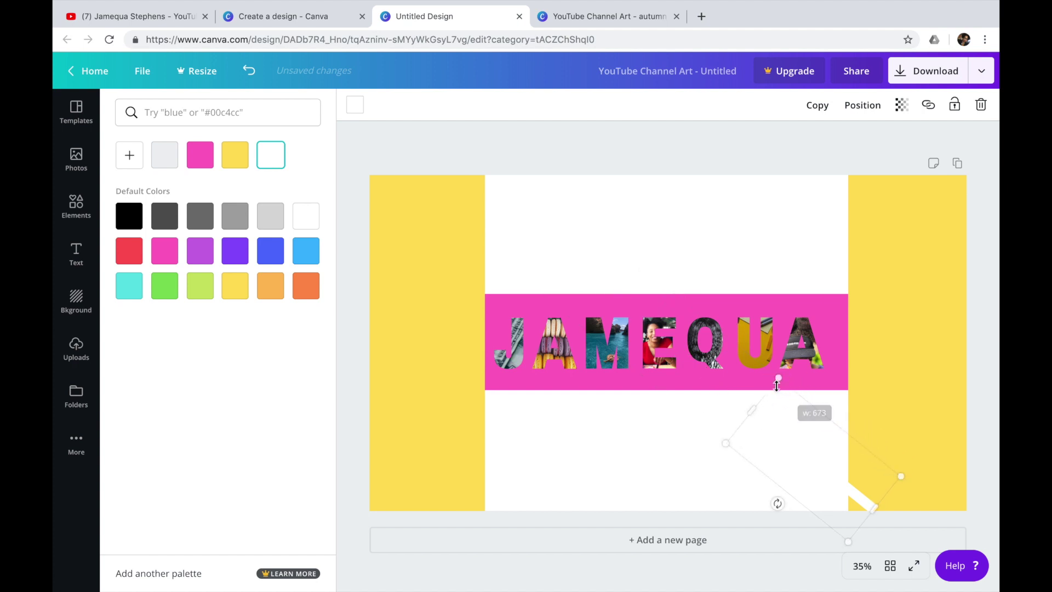
{"action": "left_click_drag", "start_coordinate": [791, 433], "coordinate": [806, 288]}
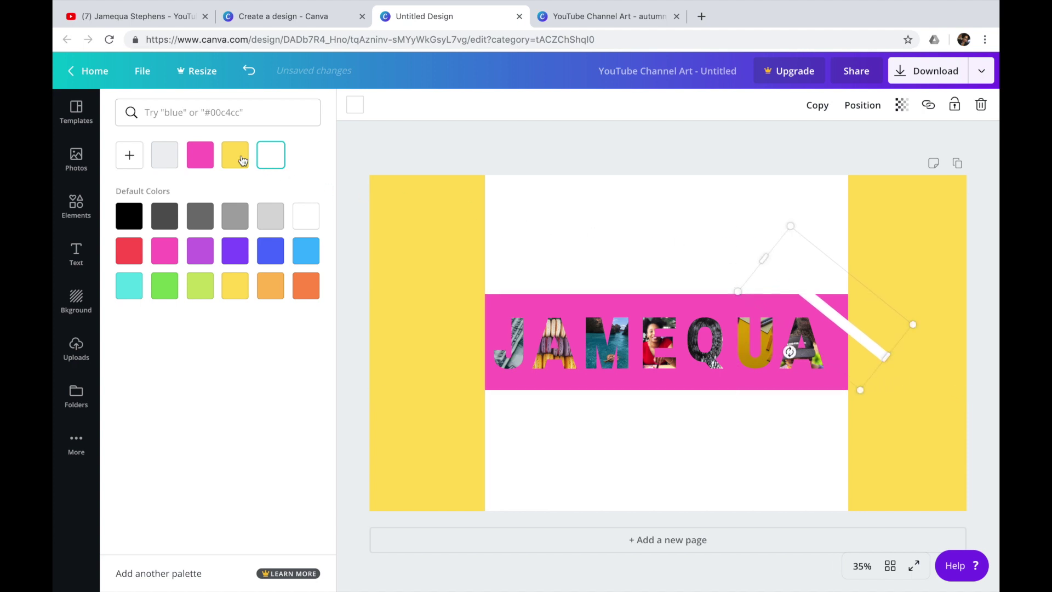
{"action": "left_click", "coordinate": [814, 108]}
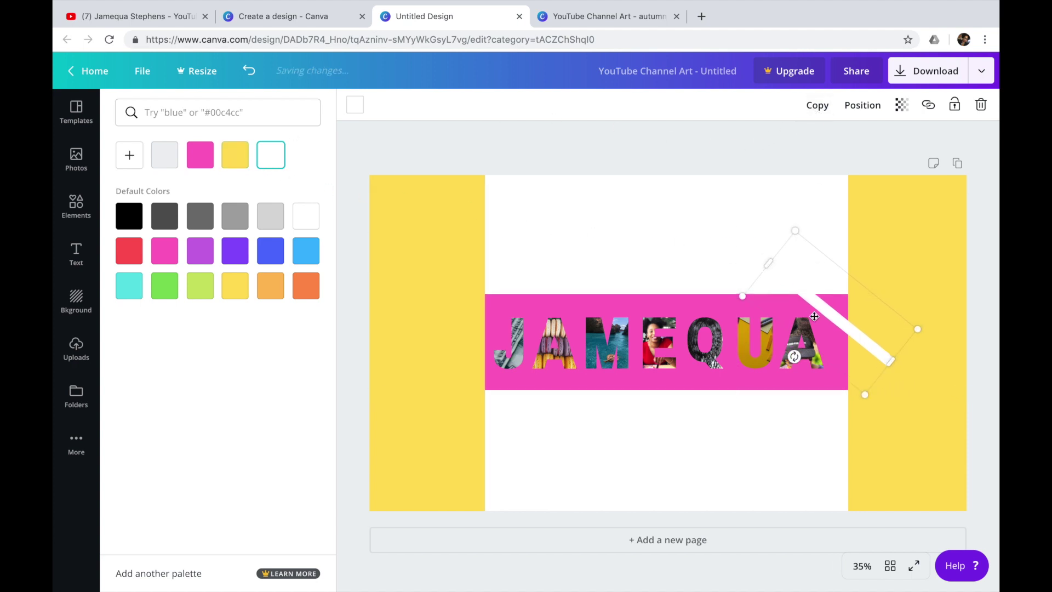
{"action": "left_click_drag", "start_coordinate": [811, 325], "coordinate": [496, 397]}
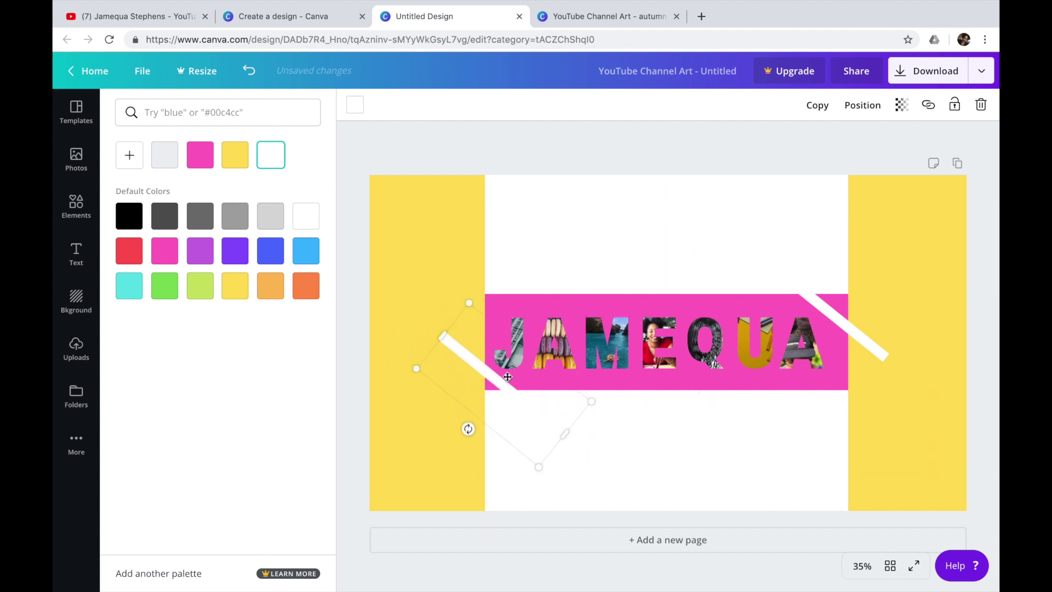
Send both white stripes backward behind the yellow side panels
{"action": "left_click", "coordinate": [862, 107]}
{"action": "left_click", "coordinate": [855, 151]}
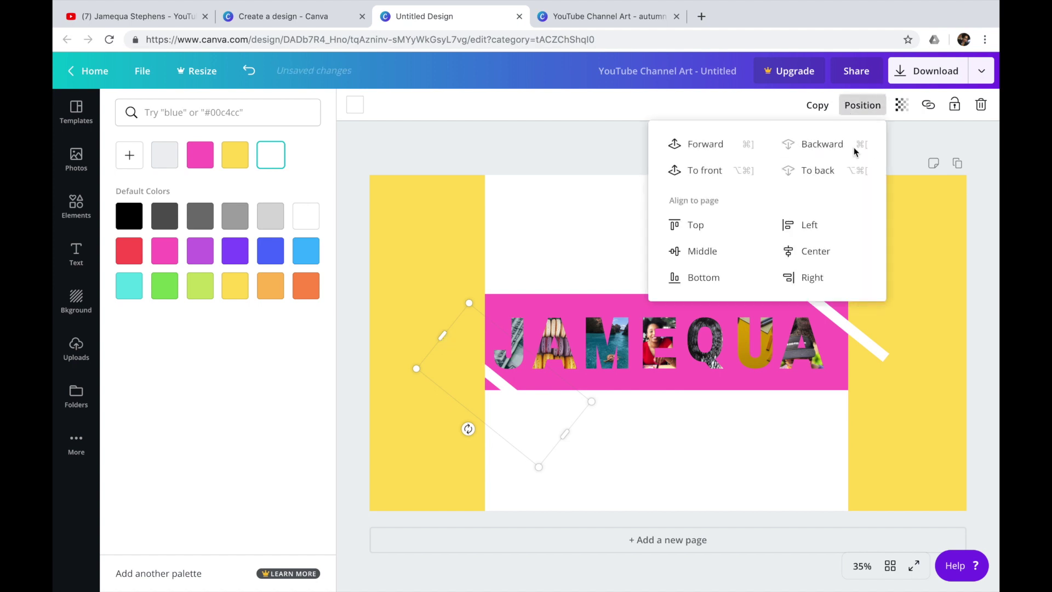
{"action": "left_click", "coordinate": [857, 340]}
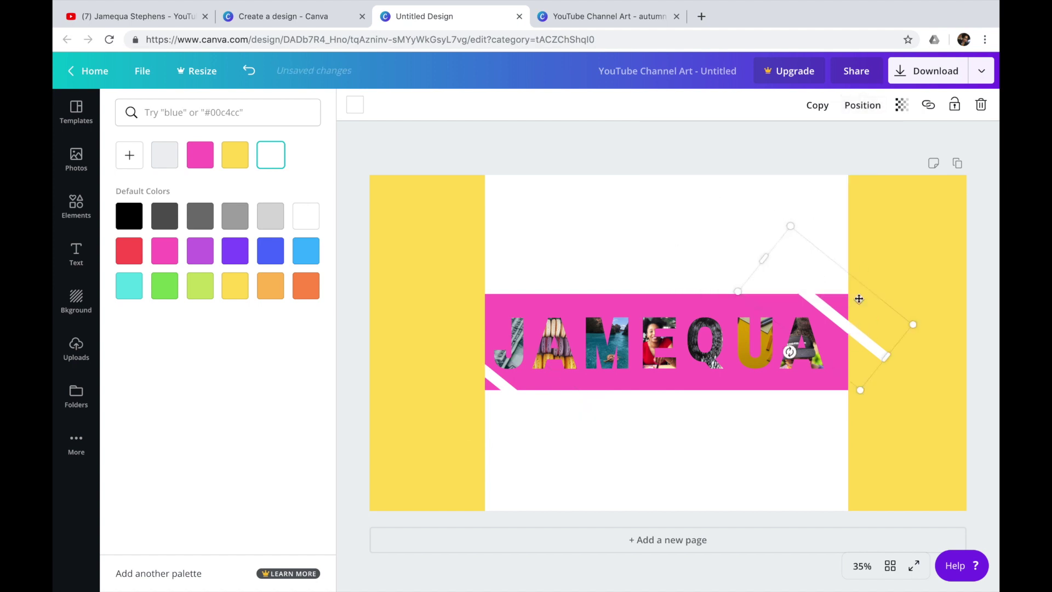
{"action": "left_click", "coordinate": [869, 107]}
{"action": "left_click", "coordinate": [862, 145]}
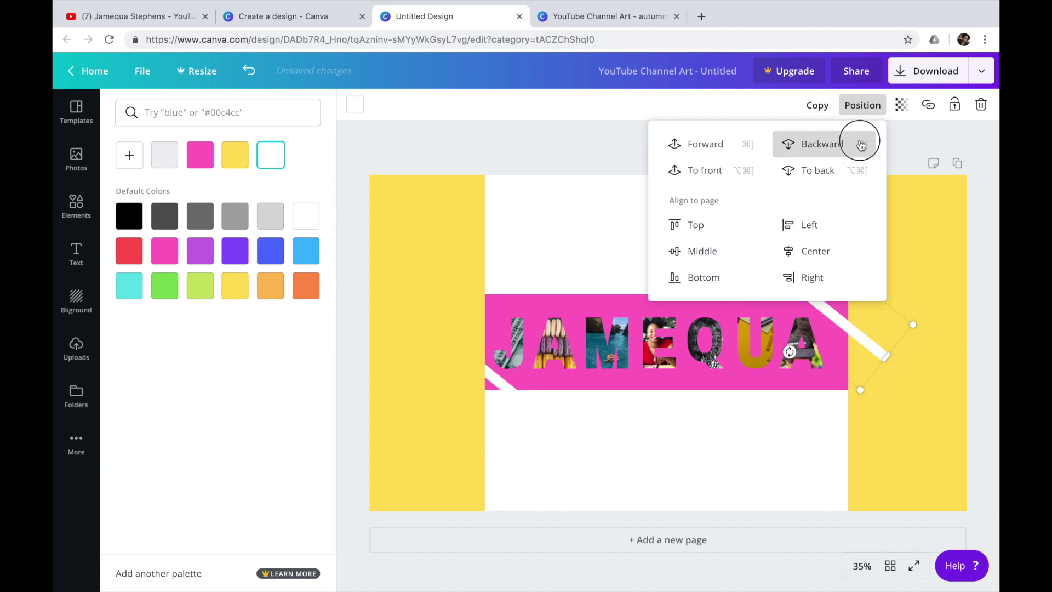
{"action": "left_click", "coordinate": [862, 145]}
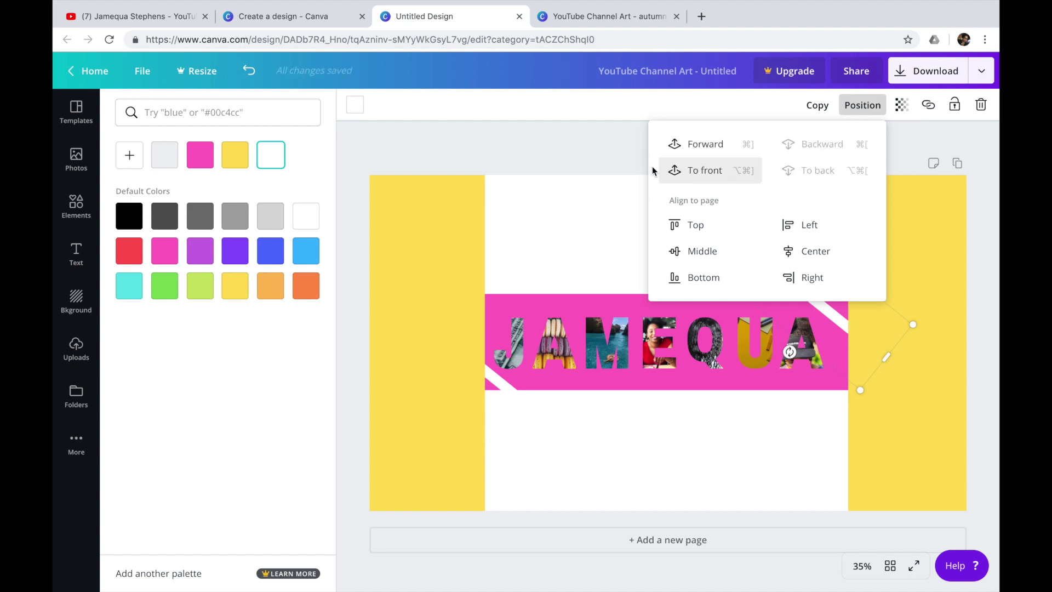
{"action": "left_click", "coordinate": [592, 198]}
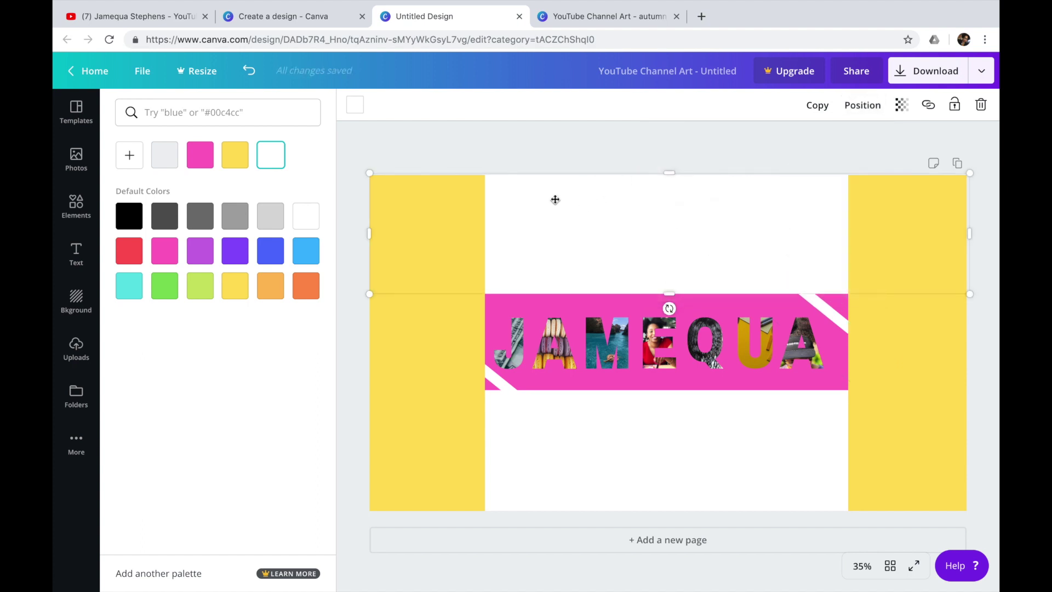
Add a black dotted diagonal line beside the white stripe at the band's right end
{"action": "left_click", "coordinate": [76, 207]}
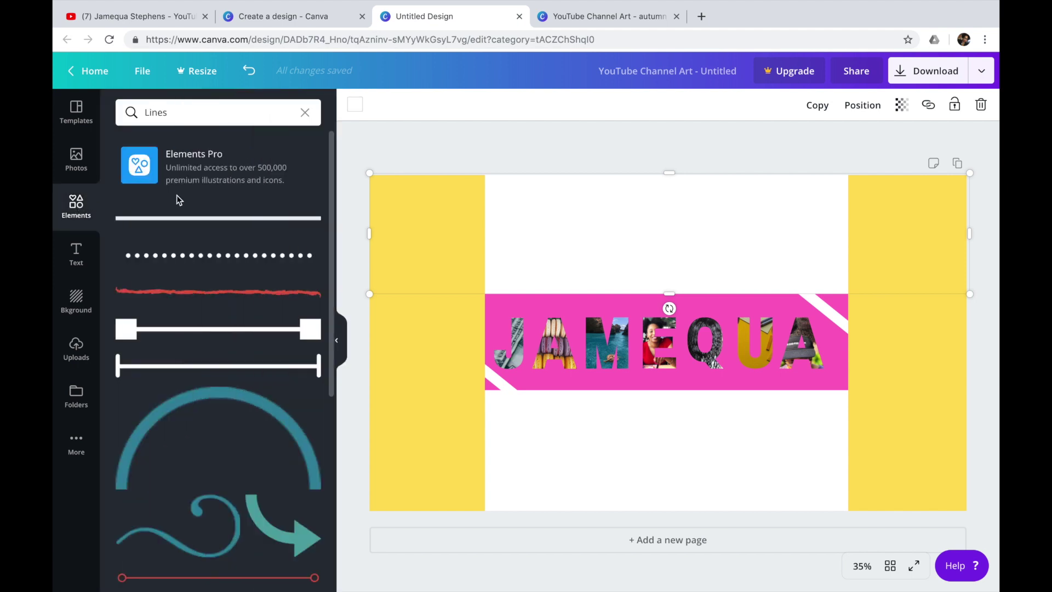
{"action": "left_click", "coordinate": [214, 251]}
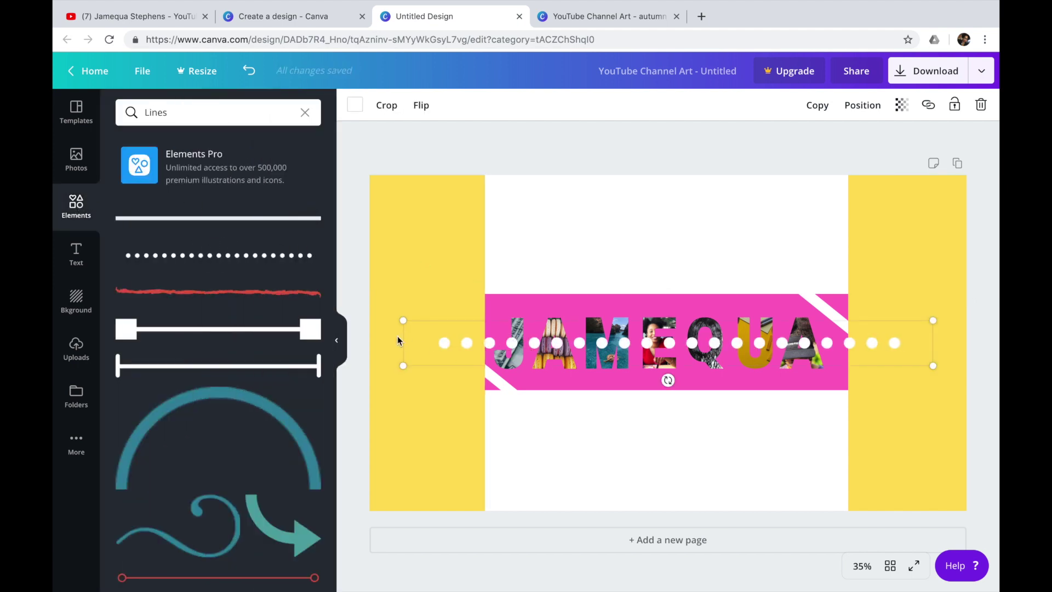
{"action": "left_click_drag", "start_coordinate": [667, 381], "coordinate": [641, 372]}
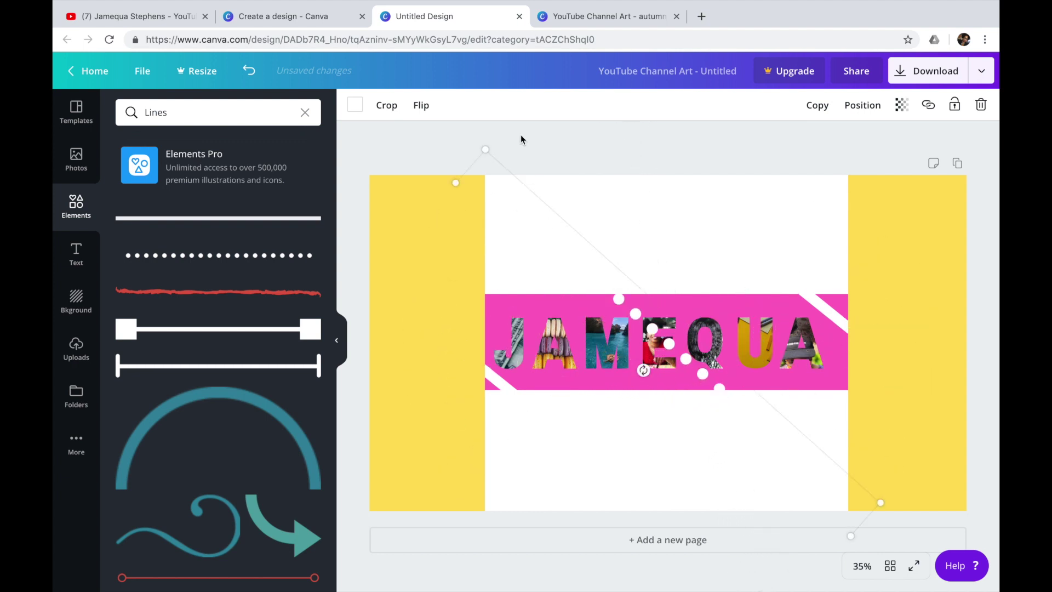
{"action": "left_click_drag", "start_coordinate": [484, 150], "coordinate": [752, 383]}
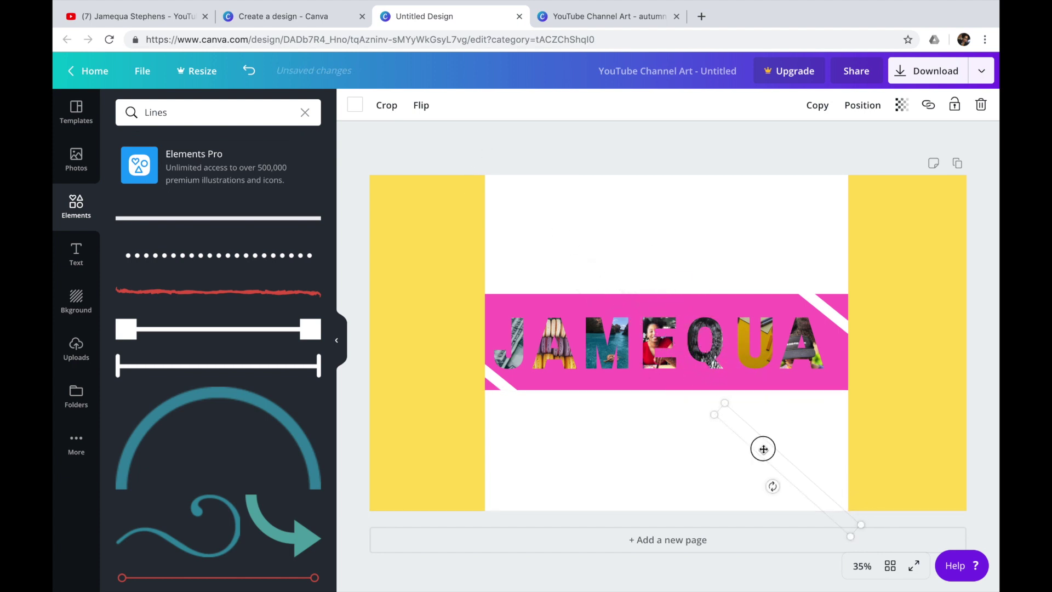
{"action": "left_click_drag", "start_coordinate": [763, 449], "coordinate": [789, 297]}
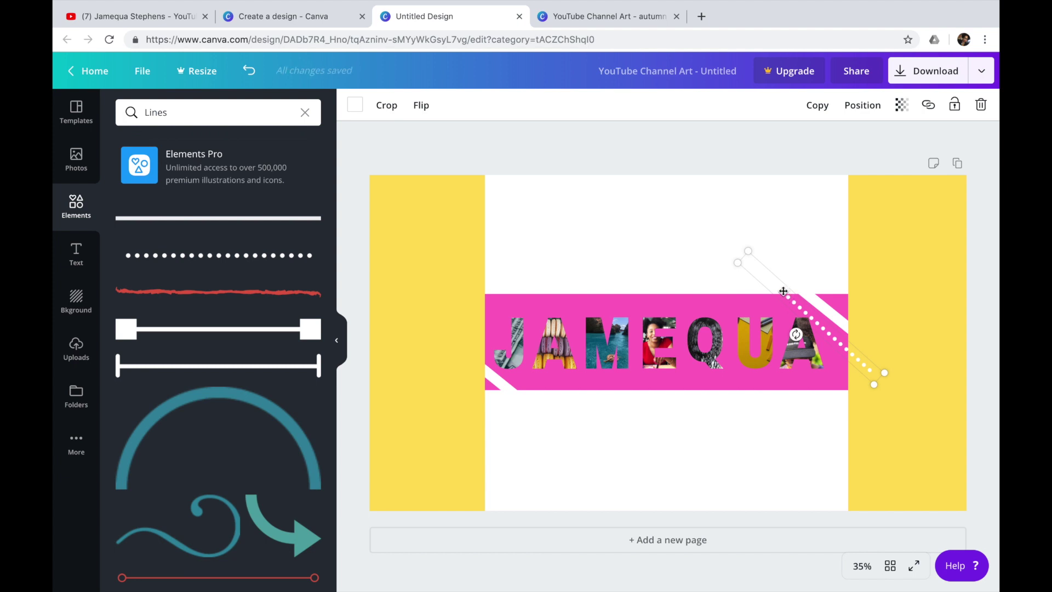
{"action": "left_click_drag", "start_coordinate": [782, 293], "coordinate": [788, 298]}
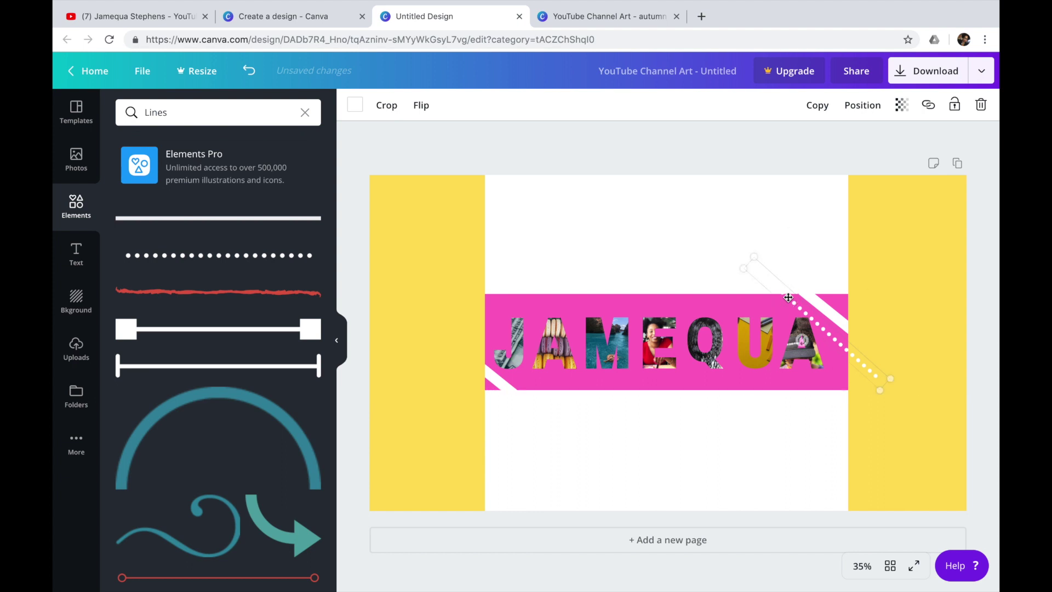
{"action": "left_click", "coordinate": [356, 104]}
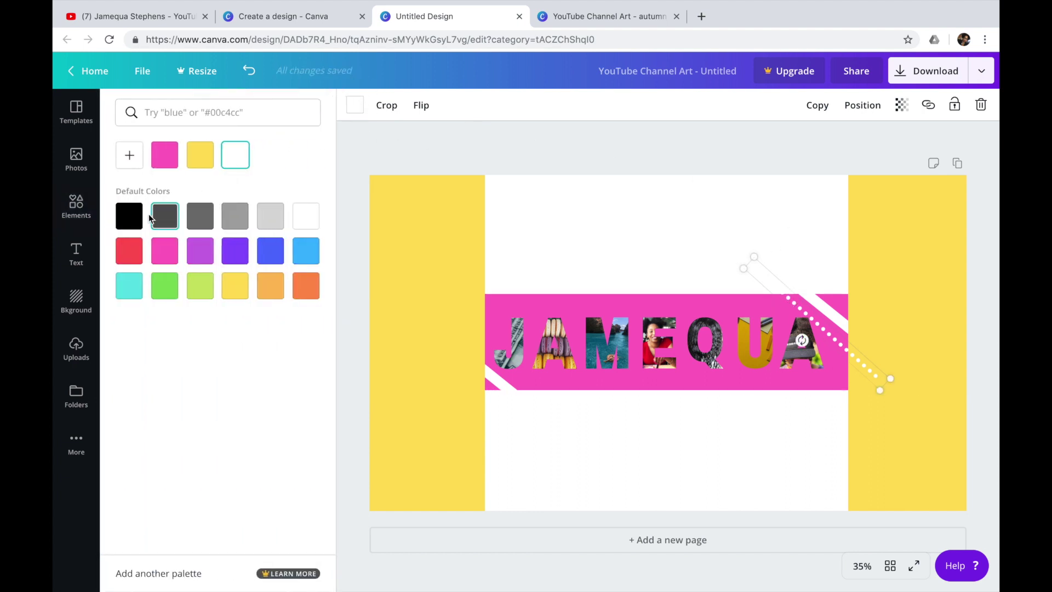
{"action": "left_click", "coordinate": [130, 217]}
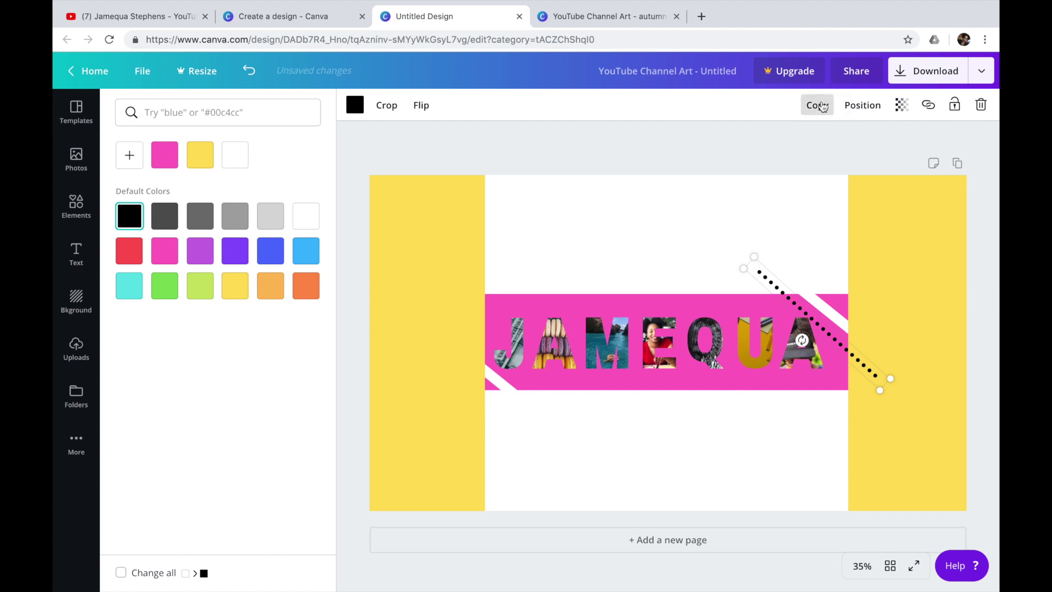
Move a dotted copy to the lower-left corner and nudge the white stripe there
{"action": "left_click_drag", "start_coordinate": [775, 291], "coordinate": [475, 355]}
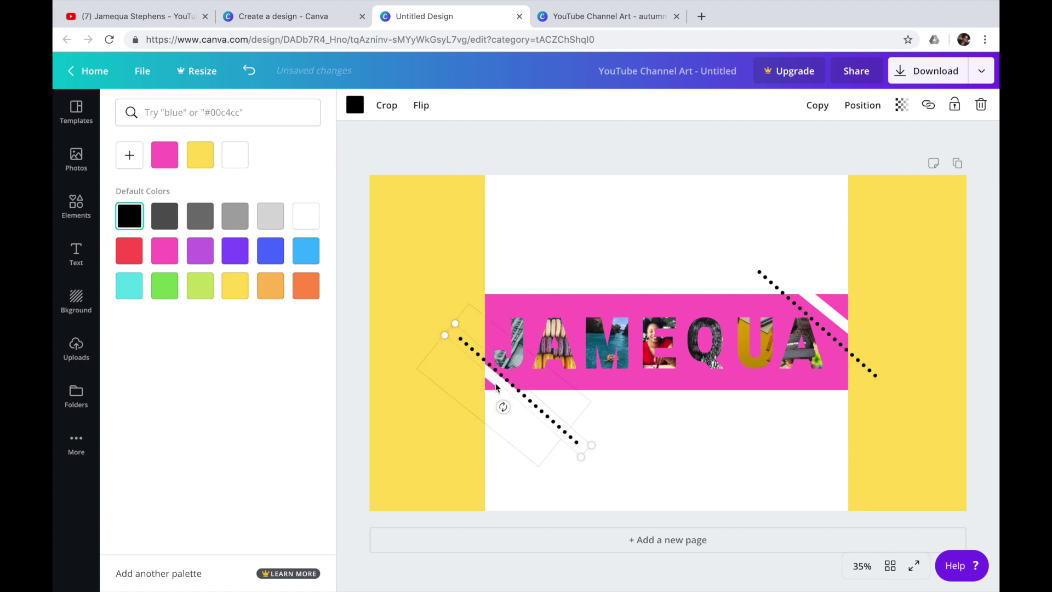
{"action": "left_click", "coordinate": [496, 385]}
{"action": "left_click_drag", "start_coordinate": [496, 384], "coordinate": [496, 381]}
{"action": "left_click", "coordinate": [625, 164]}
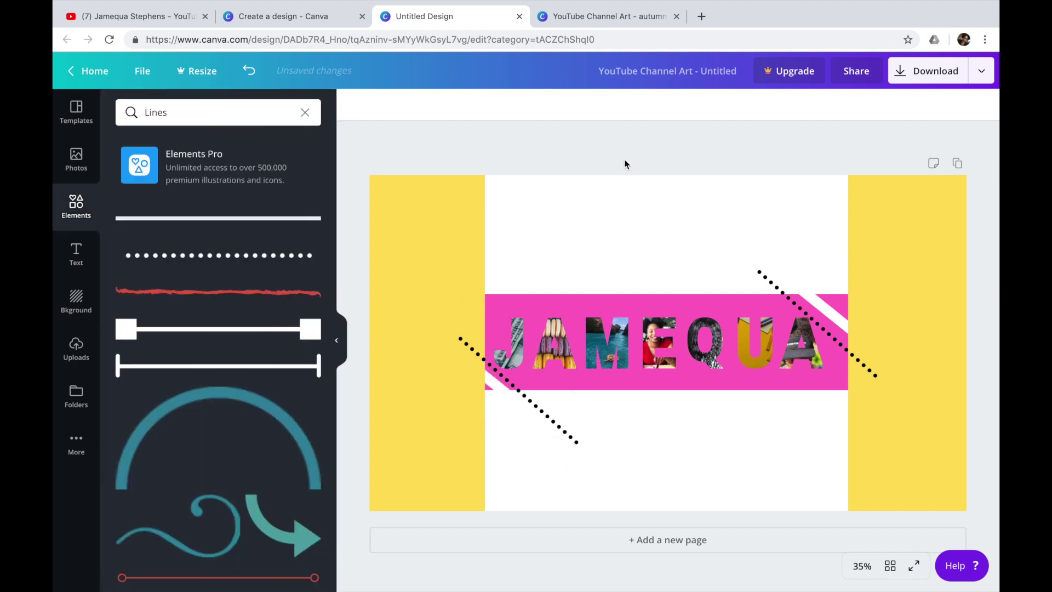
Send the dotted lines backward, tucking the left one behind the pink band
{"action": "left_click", "coordinate": [774, 295]}
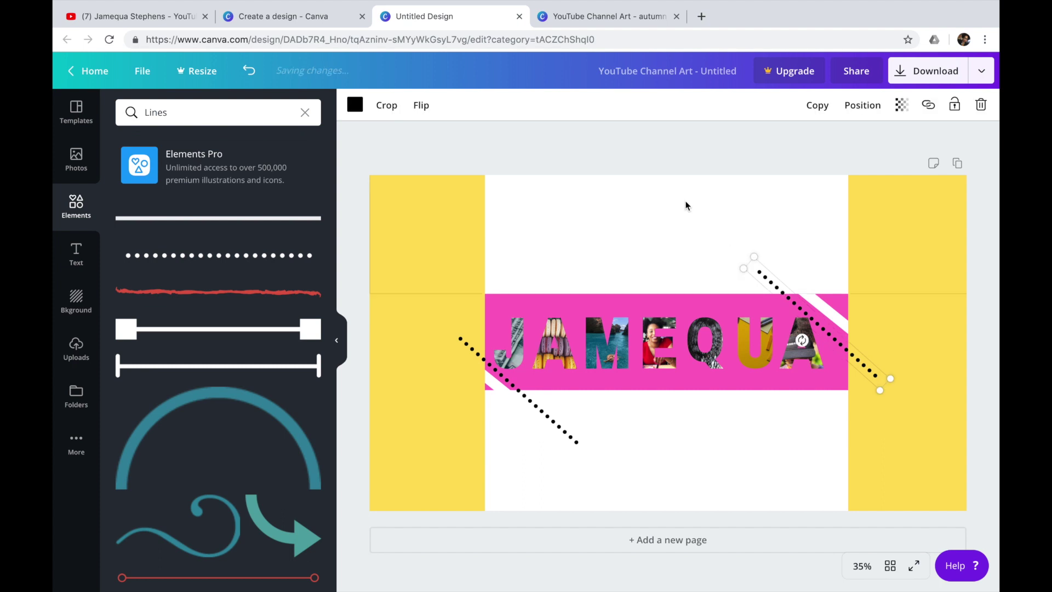
{"action": "left_click", "coordinate": [862, 105]}
{"action": "left_click", "coordinate": [831, 144]}
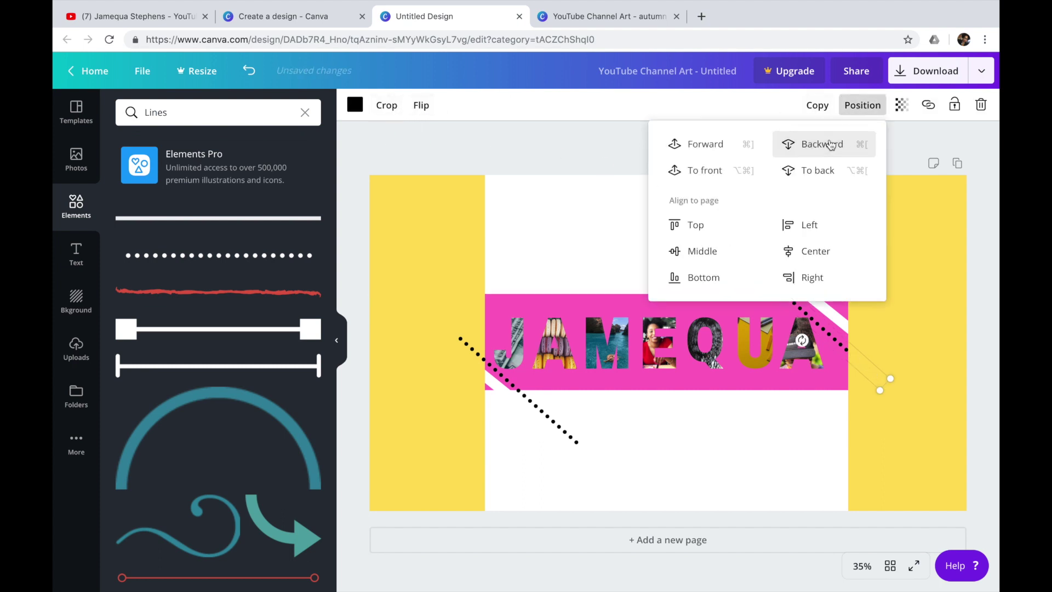
{"action": "left_click", "coordinate": [831, 145]}
{"action": "left_click", "coordinate": [524, 390]}
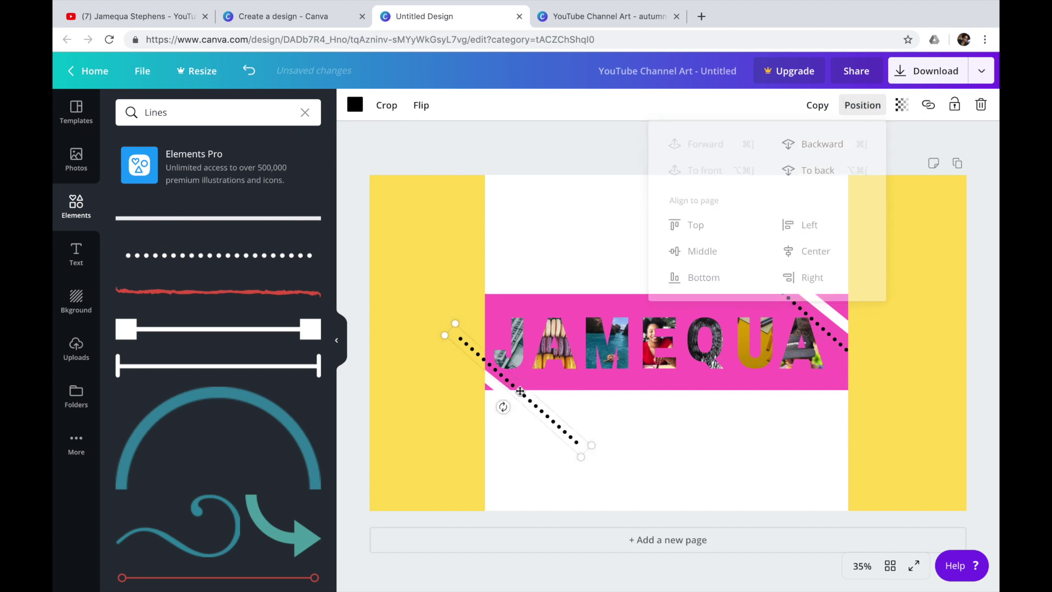
{"action": "left_click", "coordinate": [863, 105]}
{"action": "left_click", "coordinate": [850, 145]}
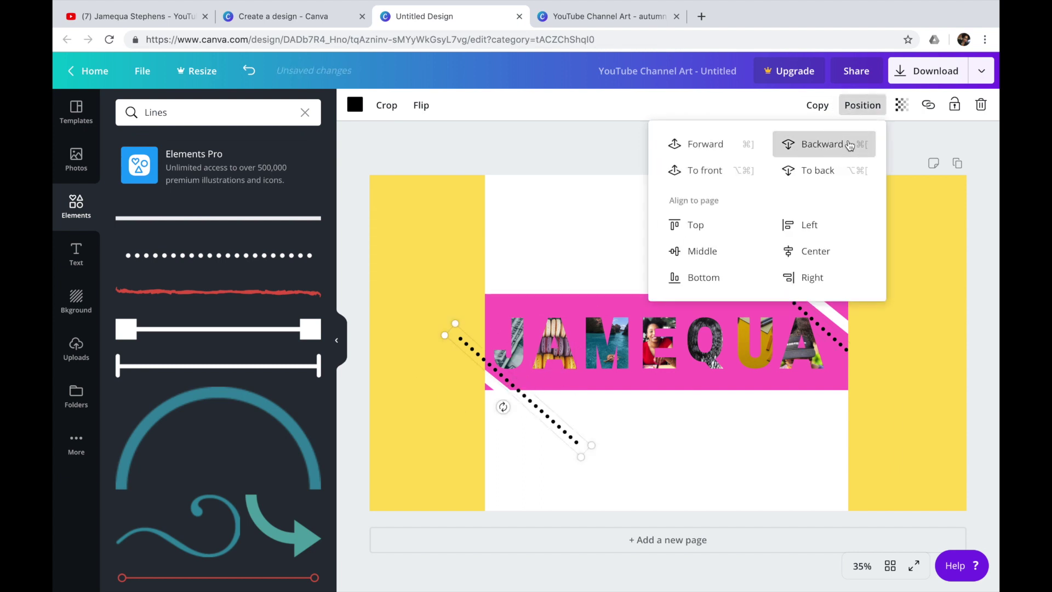
{"action": "left_click", "coordinate": [584, 154]}
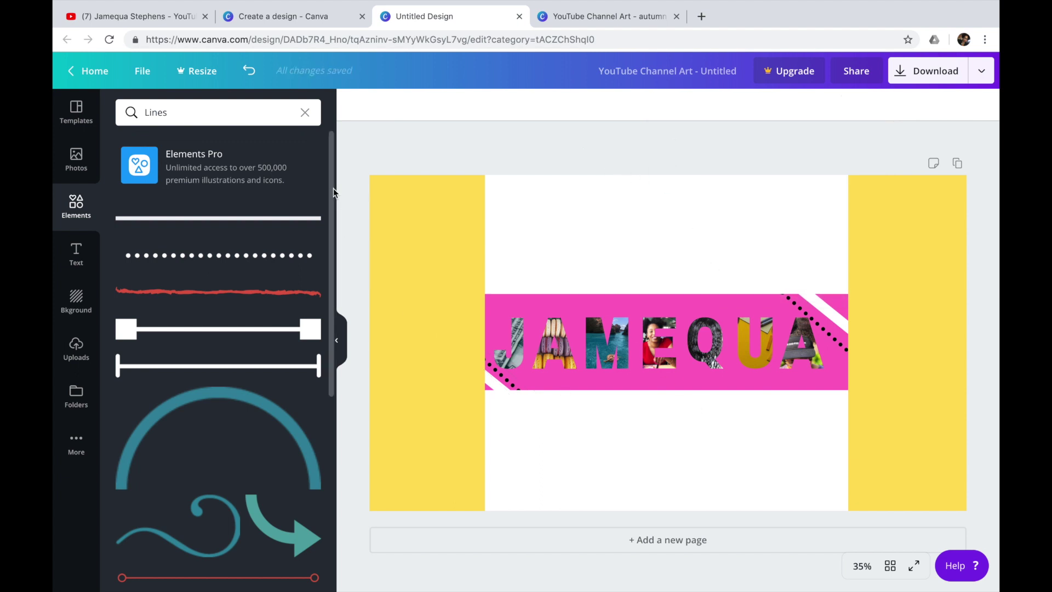
Add a heading text box reading 'Beauty | Business | Lifestyle'
{"action": "left_click", "coordinate": [77, 253]}
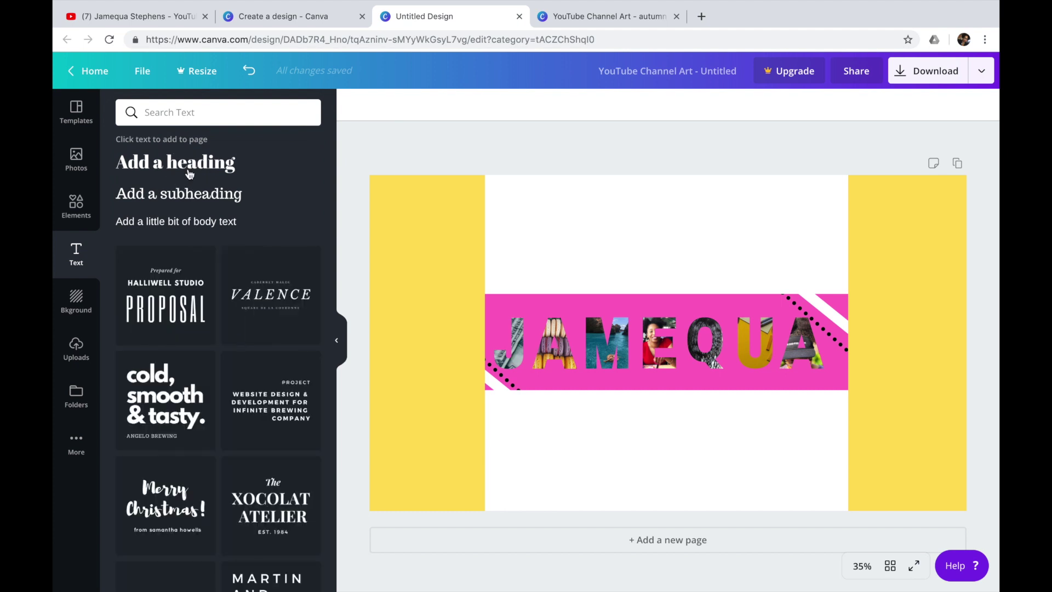
{"action": "left_click", "coordinate": [189, 174]}
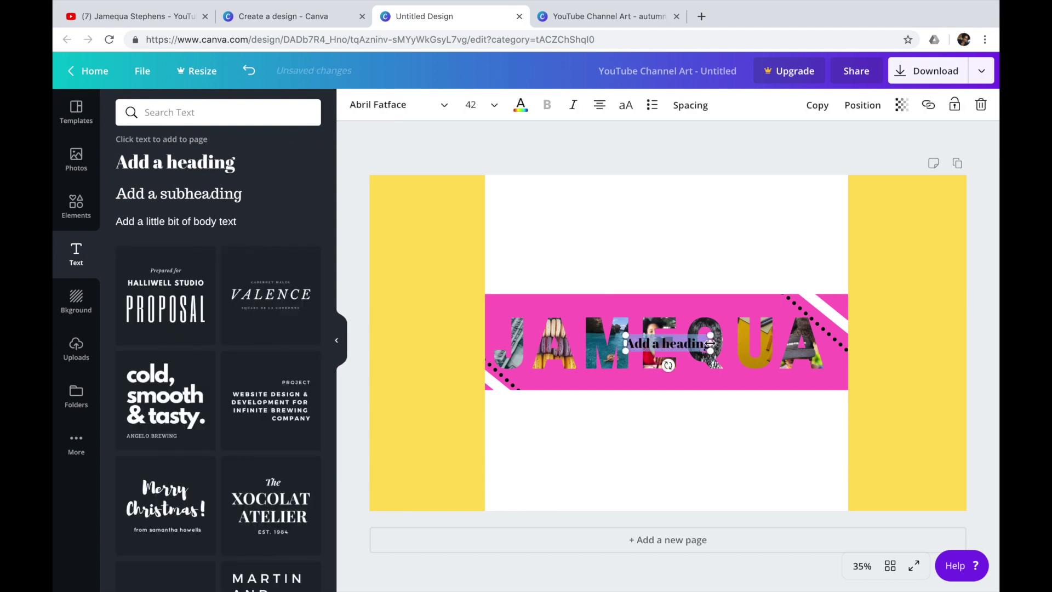
{"action": "key", "text": "BackSpace"}
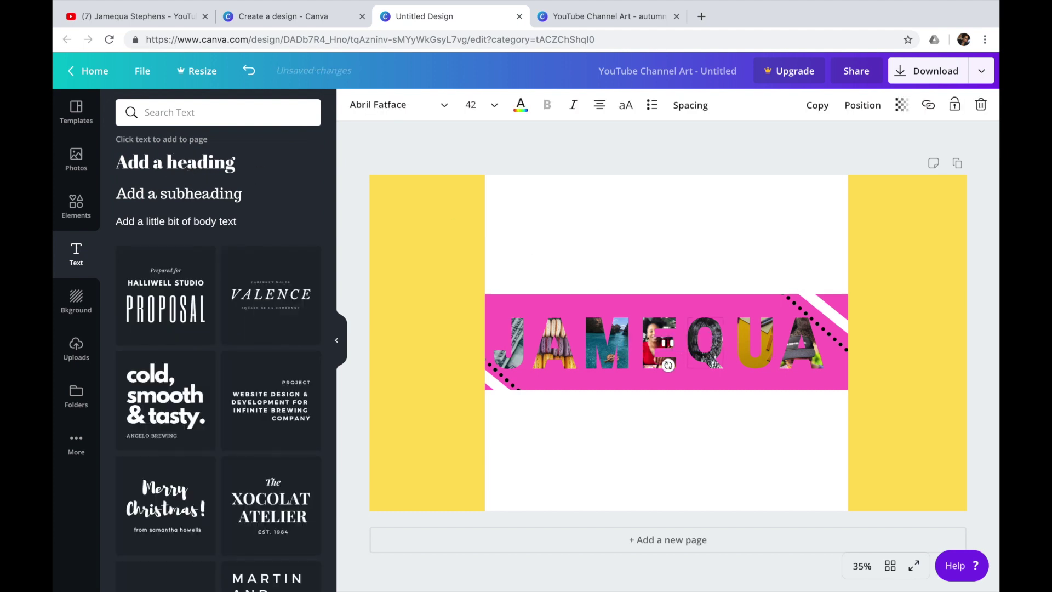
{"action": "type", "text": "Beauty"}
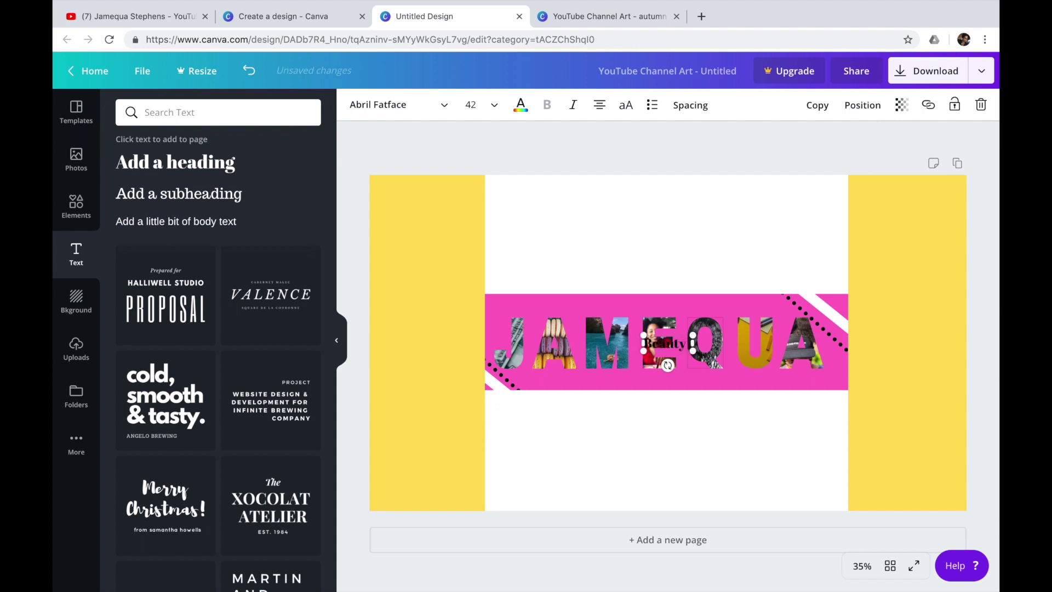
{"action": "type", "text": " | Bu"}
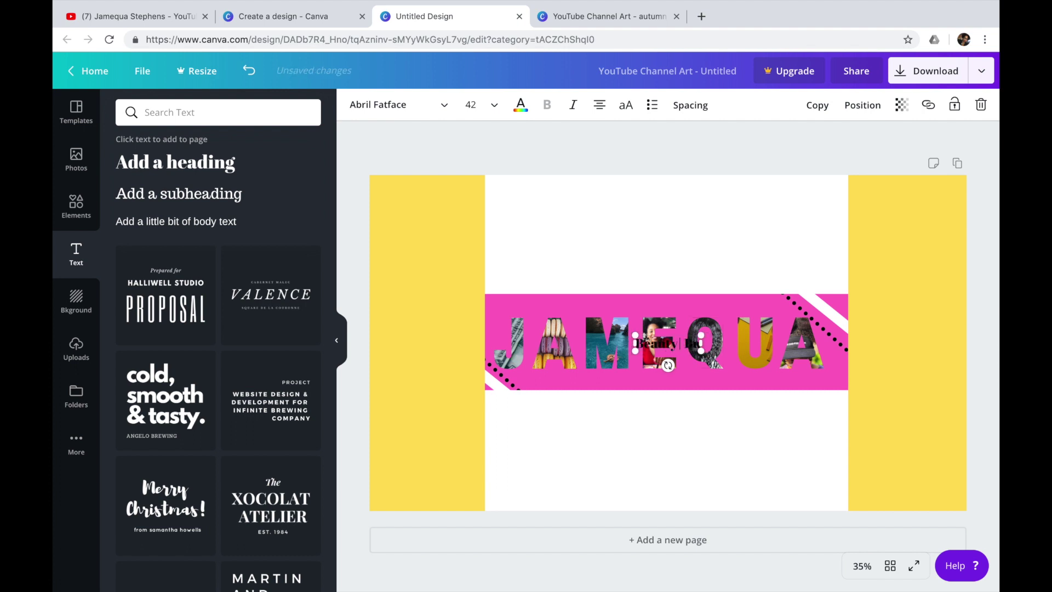
{"action": "key", "text": "BackSpace"}
{"action": "key", "text": "BackSpace"}
{"action": "type", "text": "Busin"}
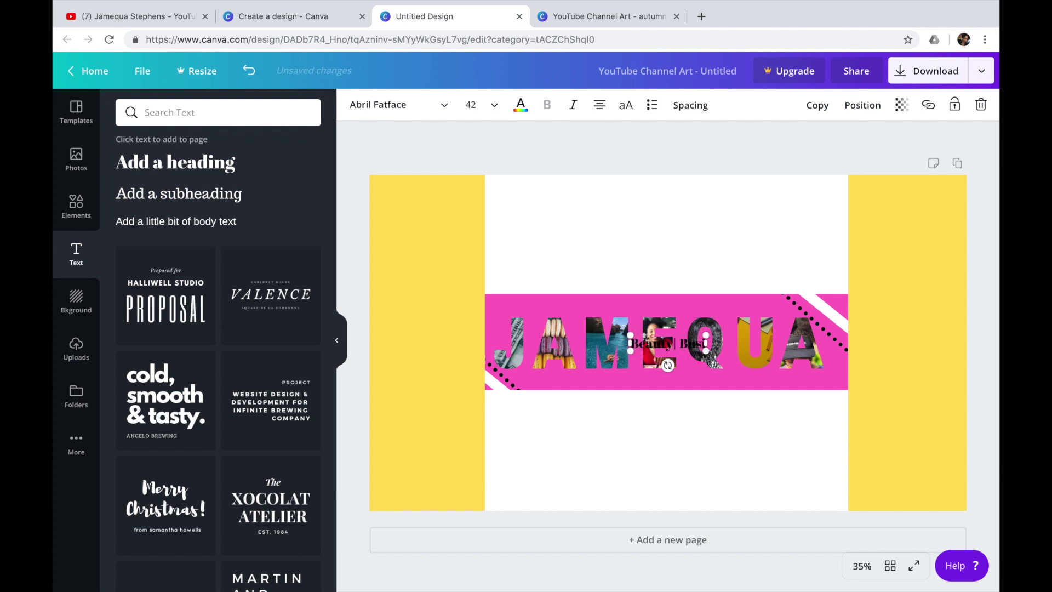
{"action": "key", "text": "BackSpace"}
{"action": "key", "text": "BackSpace"}
{"action": "key", "text": "BackSpace"}
{"action": "key", "text": "BackSpace"}
{"action": "key", "text": "BackSpace"}
{"action": "key", "text": "BackSpace"}
{"action": "key", "text": "BackSpace"}
{"action": "key", "text": "BackSpace"}
{"action": "type", "text": "|"}
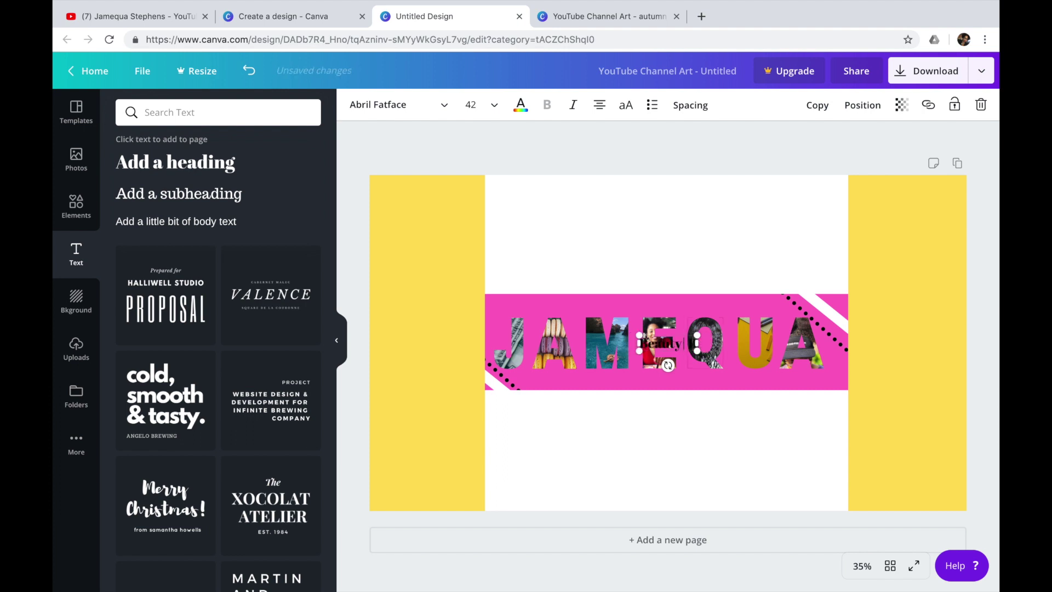
{"action": "type", "text": " Busines"}
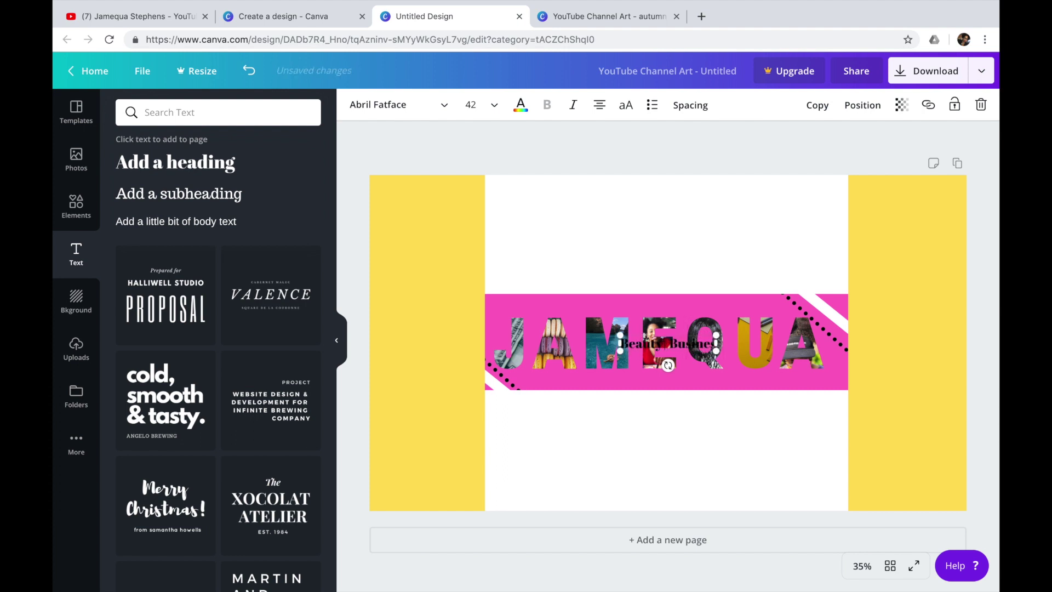
{"action": "type", "text": "s"}
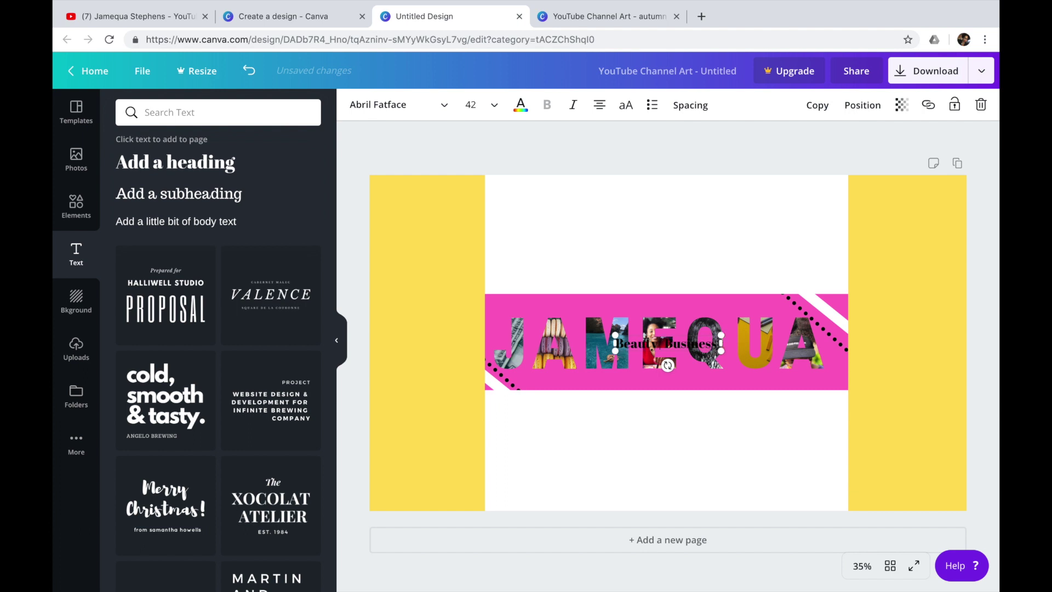
{"action": "type", "text": " | Li"}
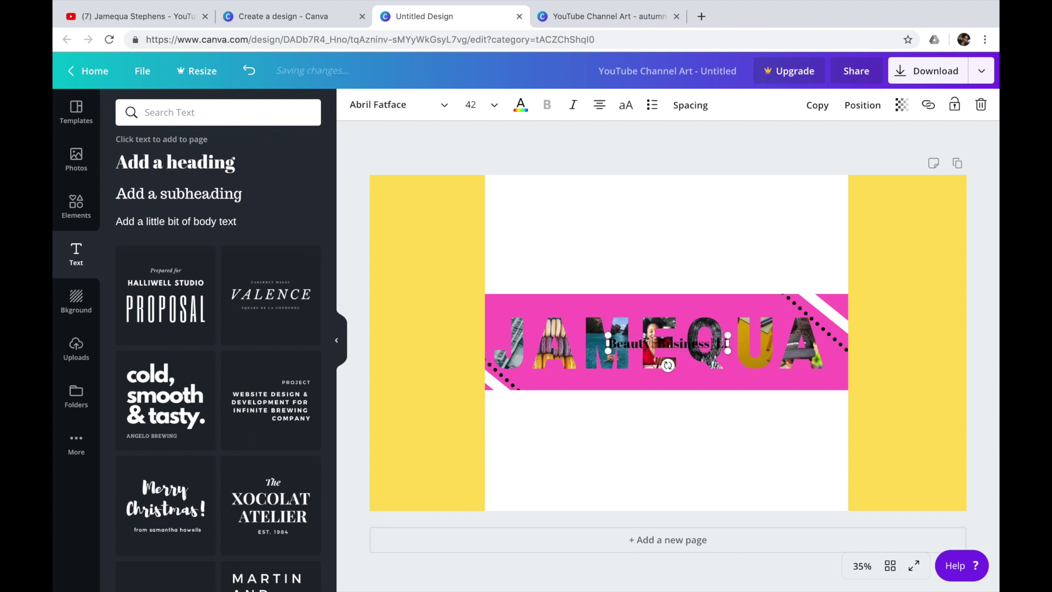
{"action": "type", "text": "festyle"}
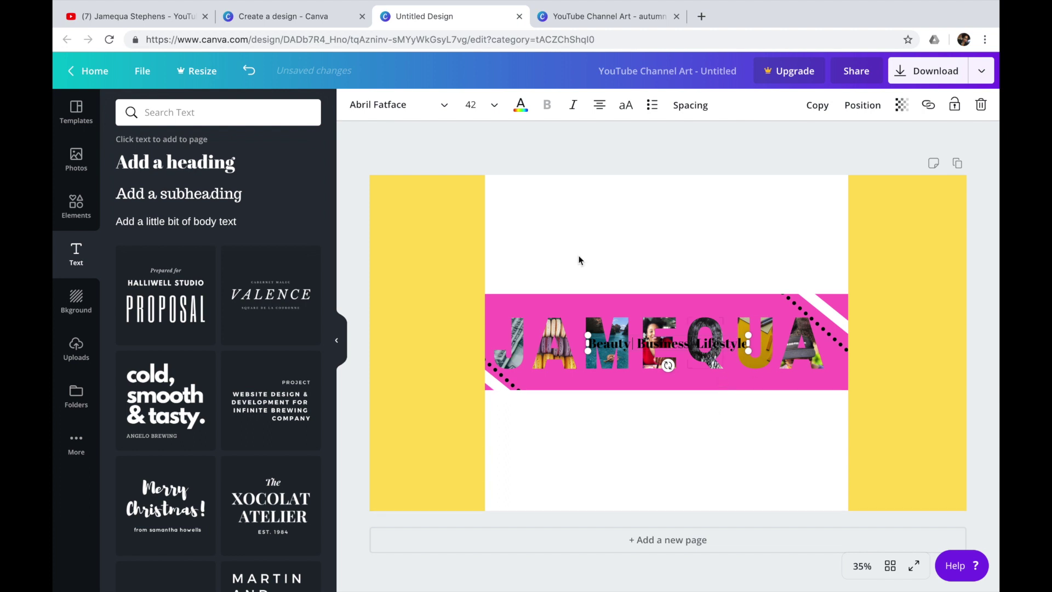
{"action": "left_click", "coordinate": [400, 103]}
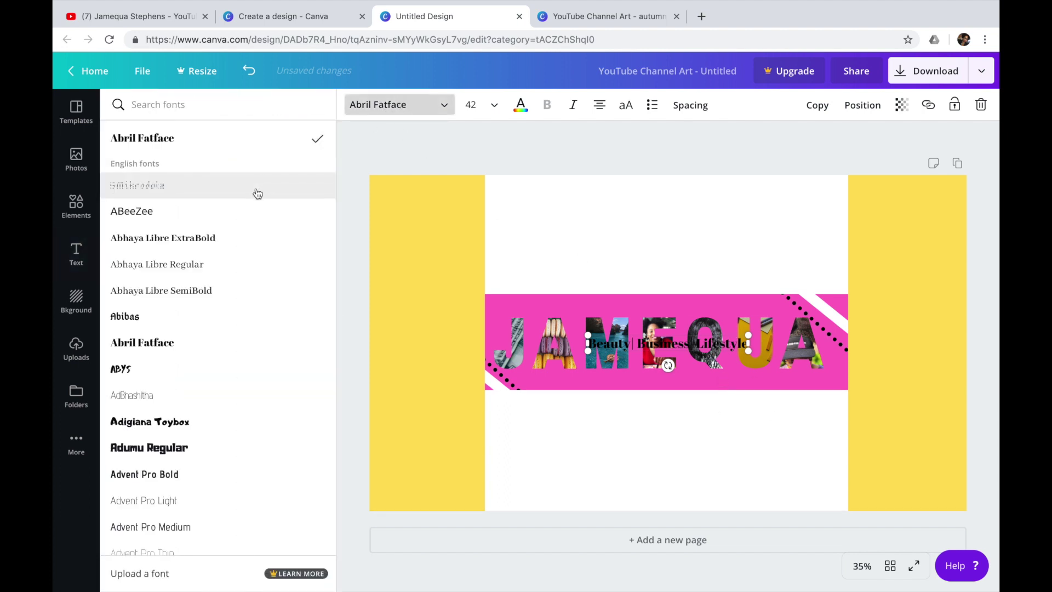
Move the tagline below EQUA at the bottom of the pink band
{"action": "scroll", "coordinate": [261, 287], "scroll_direction": "down", "scroll_amount": 15}
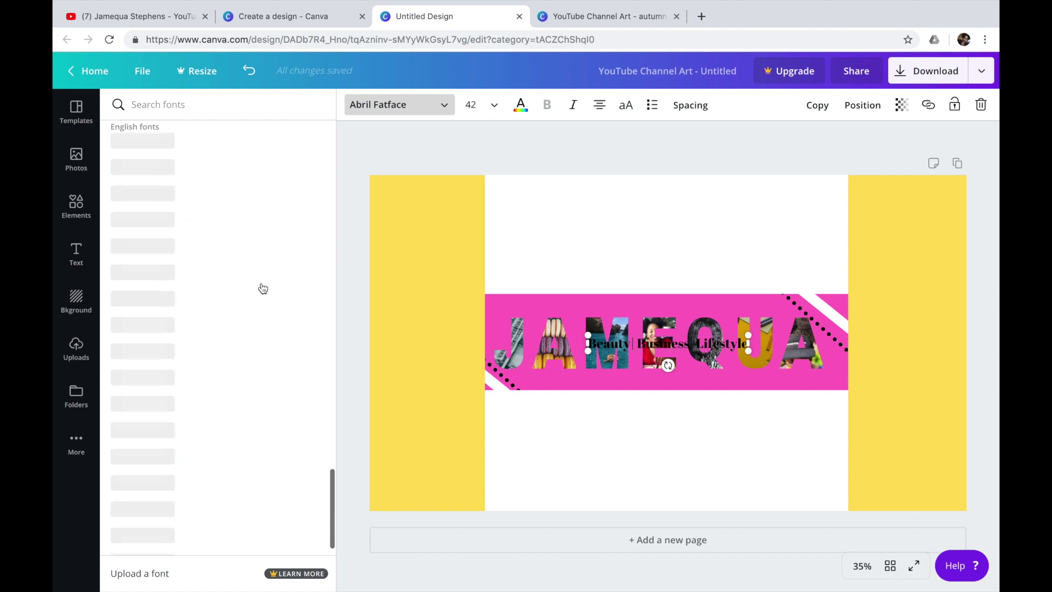
{"action": "scroll", "coordinate": [263, 289], "scroll_direction": "down", "scroll_amount": 5}
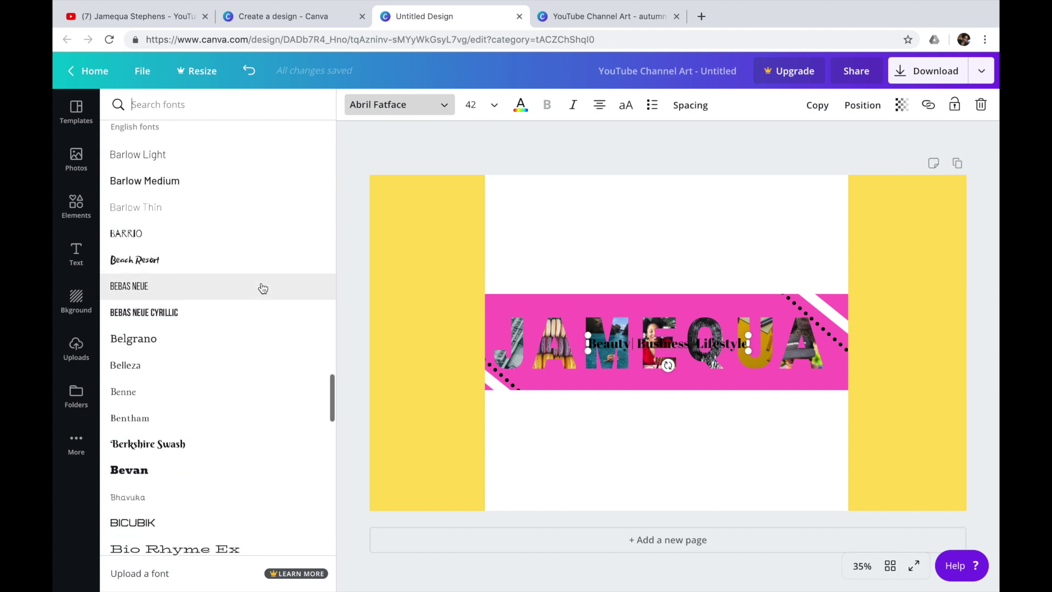
{"action": "scroll", "coordinate": [258, 269], "scroll_direction": "up", "scroll_amount": 1}
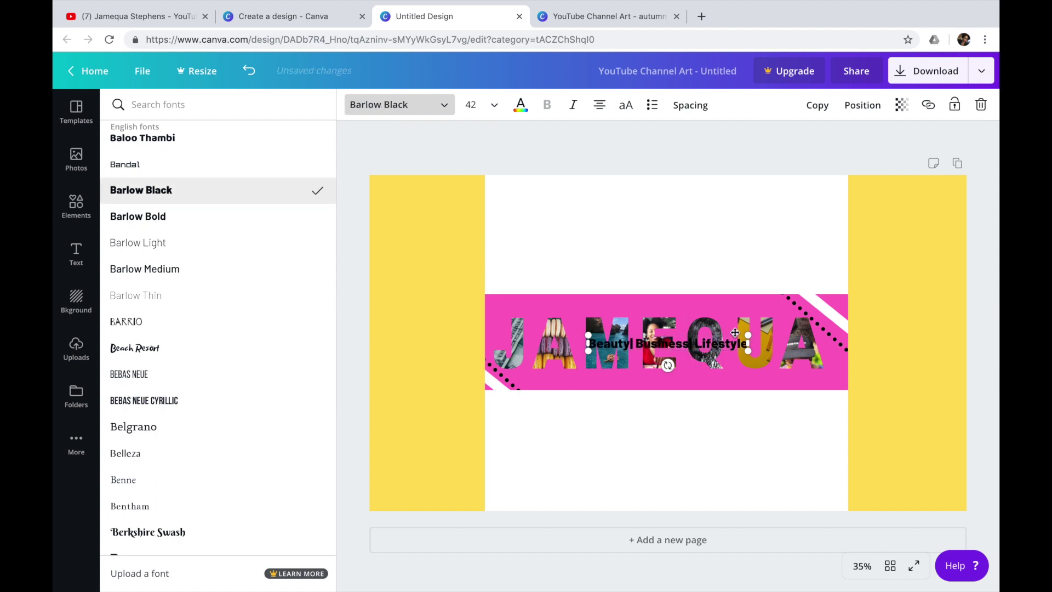
{"action": "left_click_drag", "start_coordinate": [738, 339], "coordinate": [808, 367]}
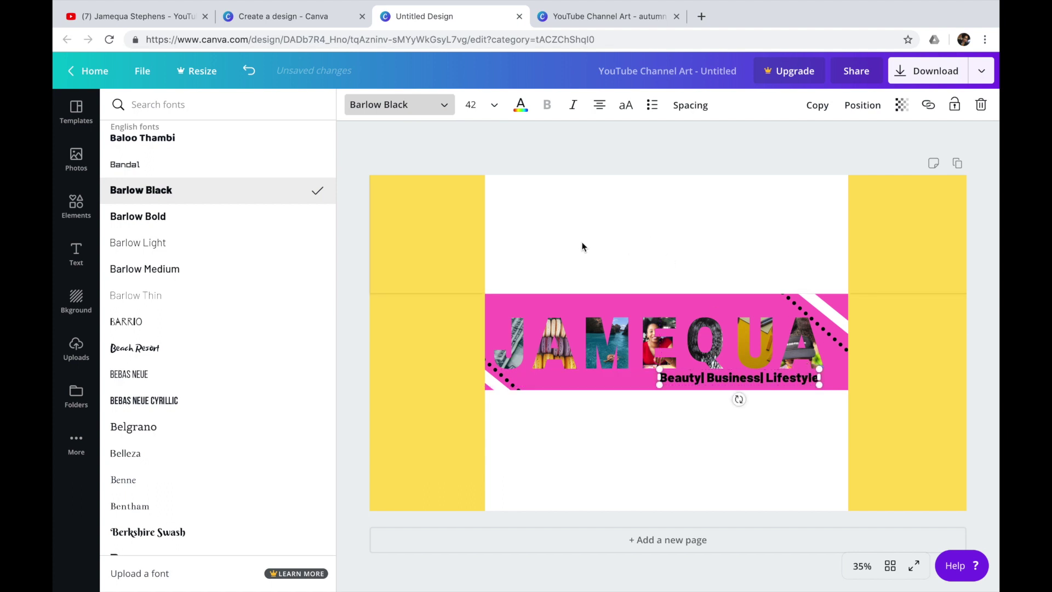
Set the tagline's font to Playlist Script
{"action": "scroll", "coordinate": [219, 332], "scroll_direction": "down", "scroll_amount": 10}
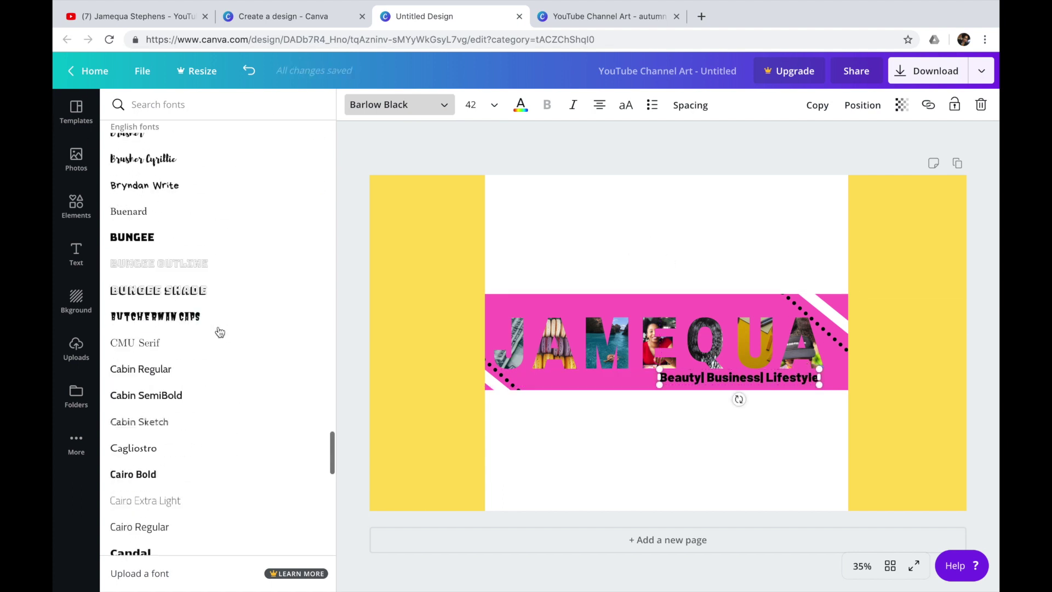
{"action": "scroll", "coordinate": [220, 332], "scroll_direction": "down", "scroll_amount": 10}
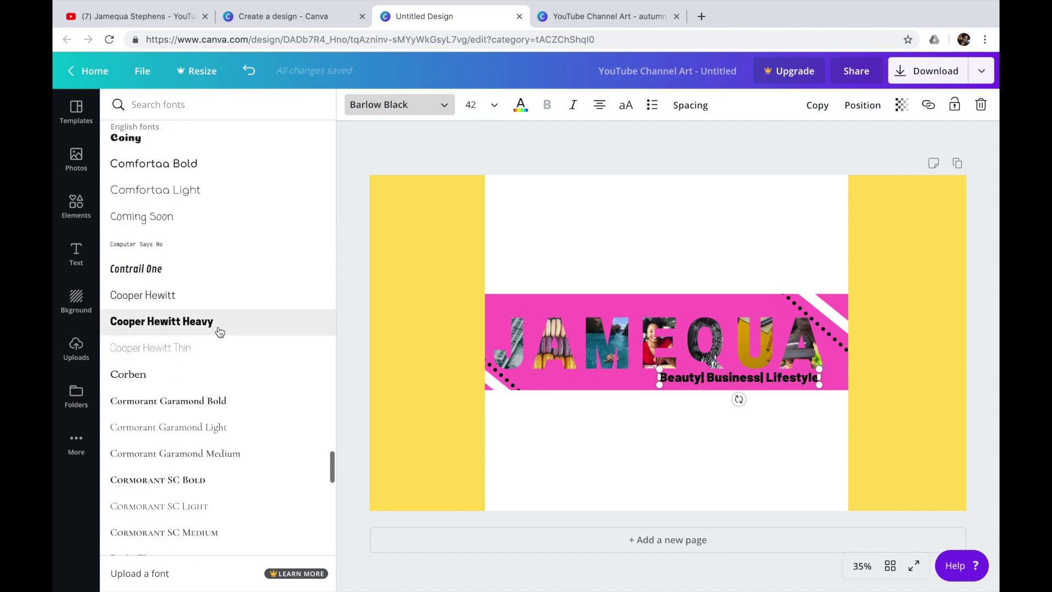
{"action": "scroll", "coordinate": [220, 332], "scroll_direction": "down", "scroll_amount": 10}
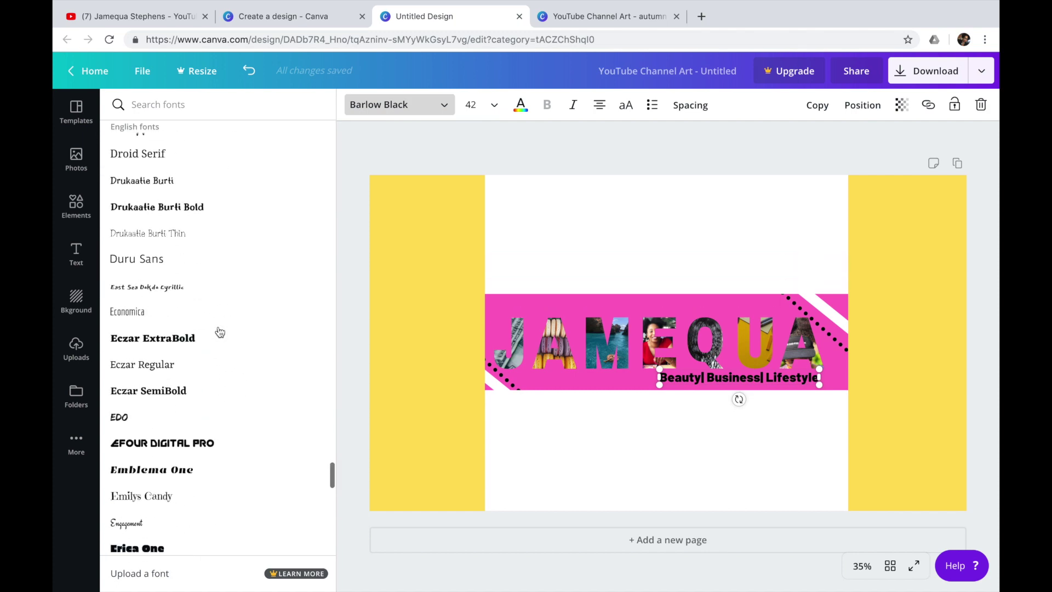
{"action": "scroll", "coordinate": [220, 332], "scroll_direction": "down", "scroll_amount": 12}
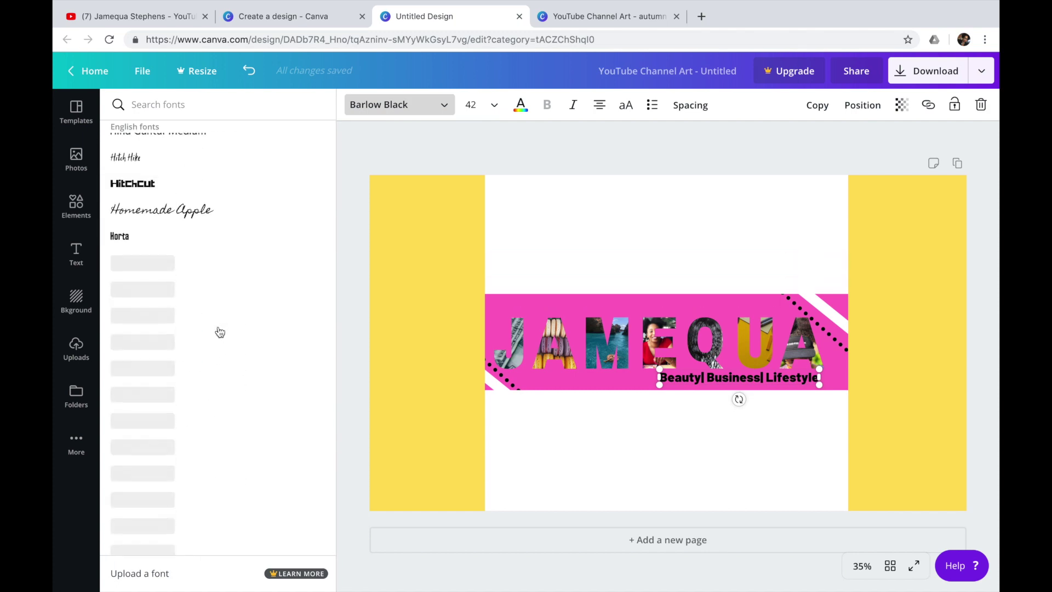
{"action": "scroll", "coordinate": [220, 332], "scroll_direction": "down", "scroll_amount": 12}
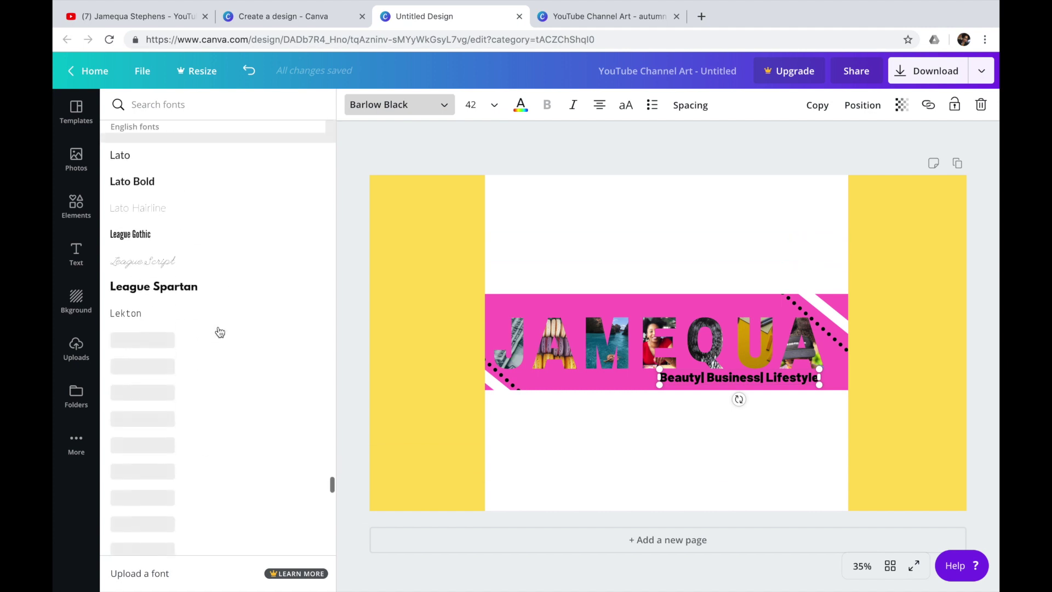
{"action": "scroll", "coordinate": [219, 332], "scroll_direction": "down", "scroll_amount": 12}
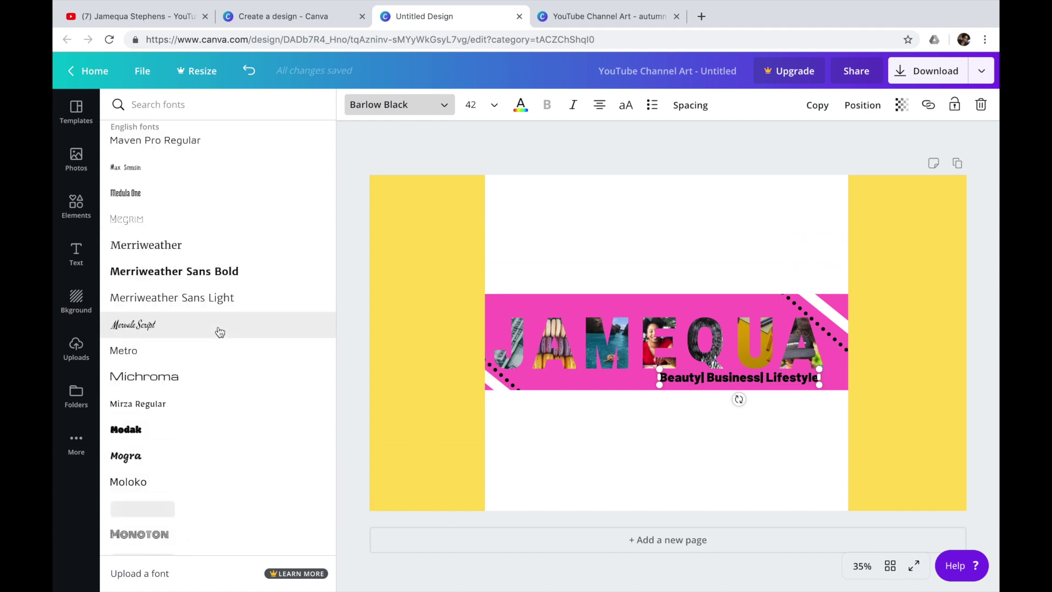
{"action": "scroll", "coordinate": [220, 332], "scroll_direction": "down", "scroll_amount": 12}
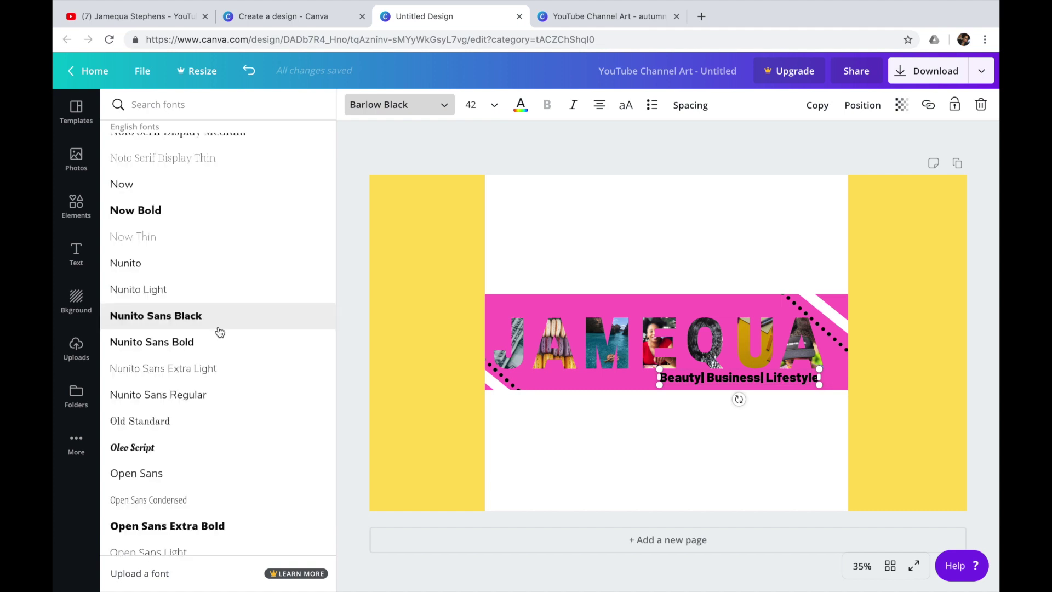
{"action": "scroll", "coordinate": [220, 332], "scroll_direction": "down", "scroll_amount": 10}
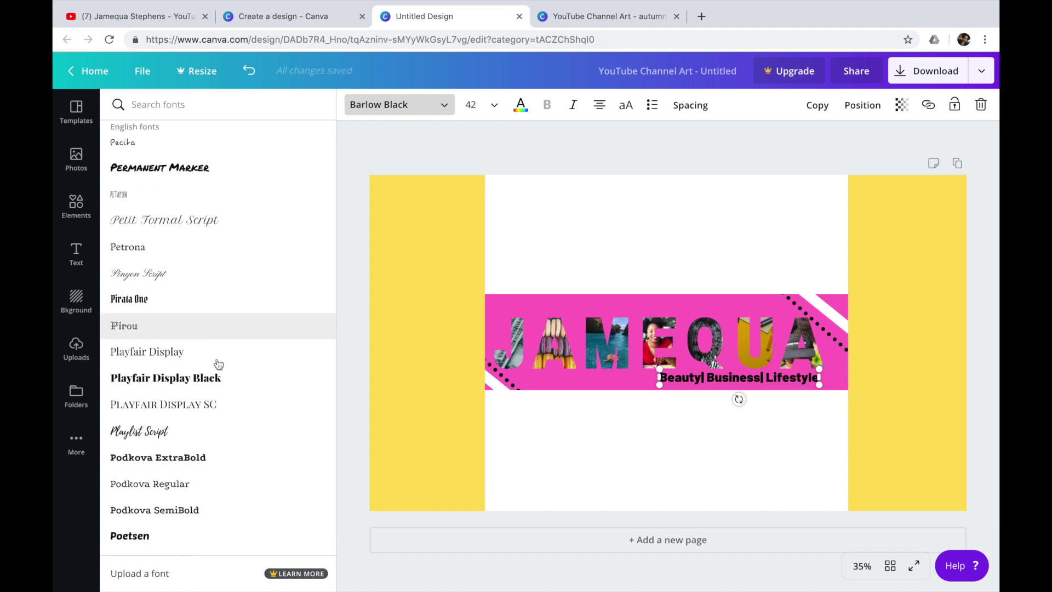
{"action": "left_click", "coordinate": [203, 431]}
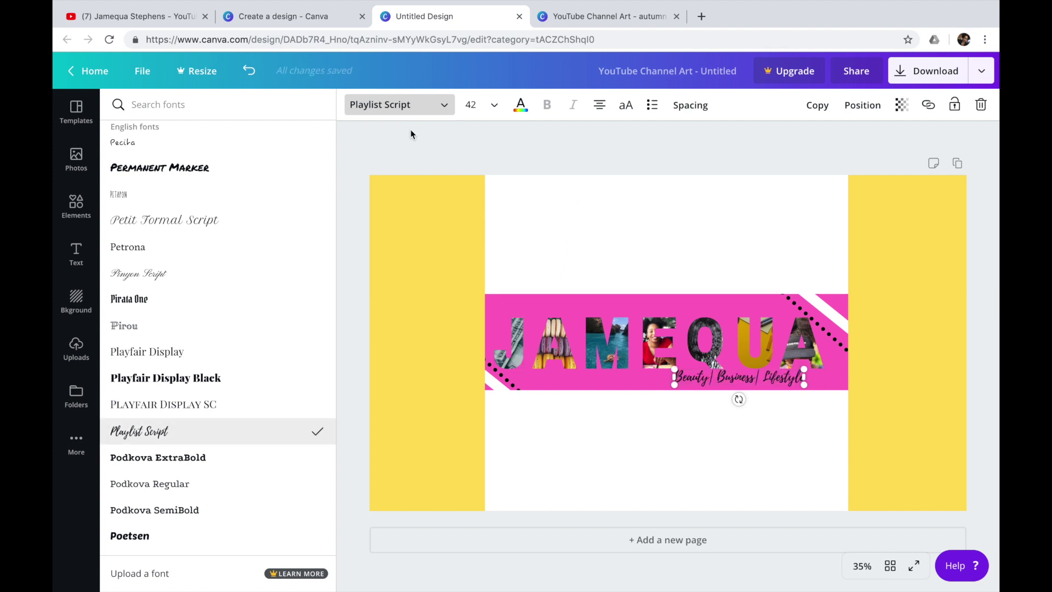
{"action": "left_click", "coordinate": [247, 71]}
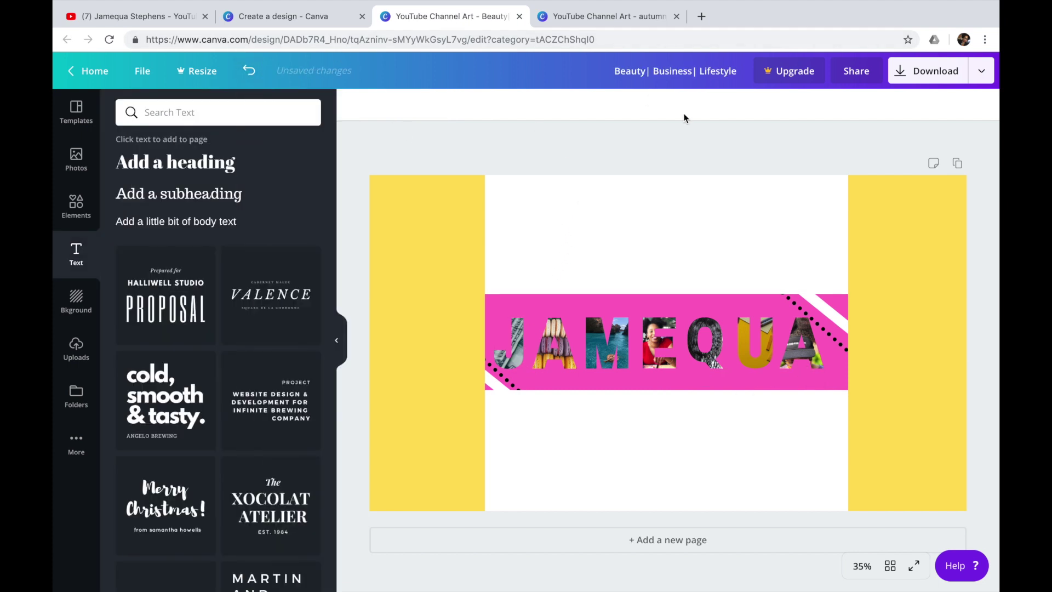
Undo and redo the design title change, then edit the design title again
{"action": "left_click", "coordinate": [247, 71]}
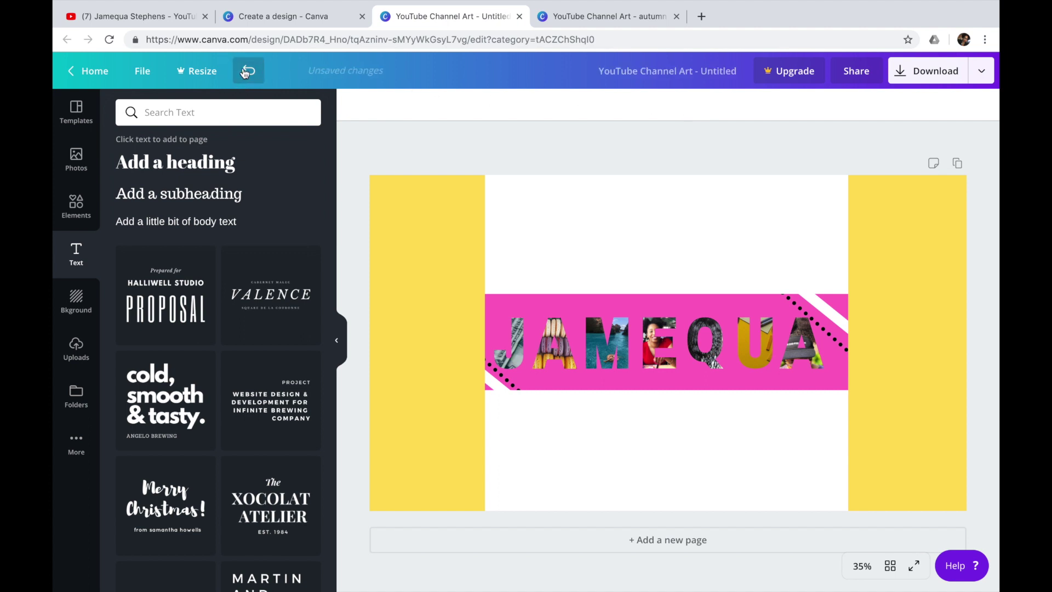
{"action": "left_click", "coordinate": [278, 73]}
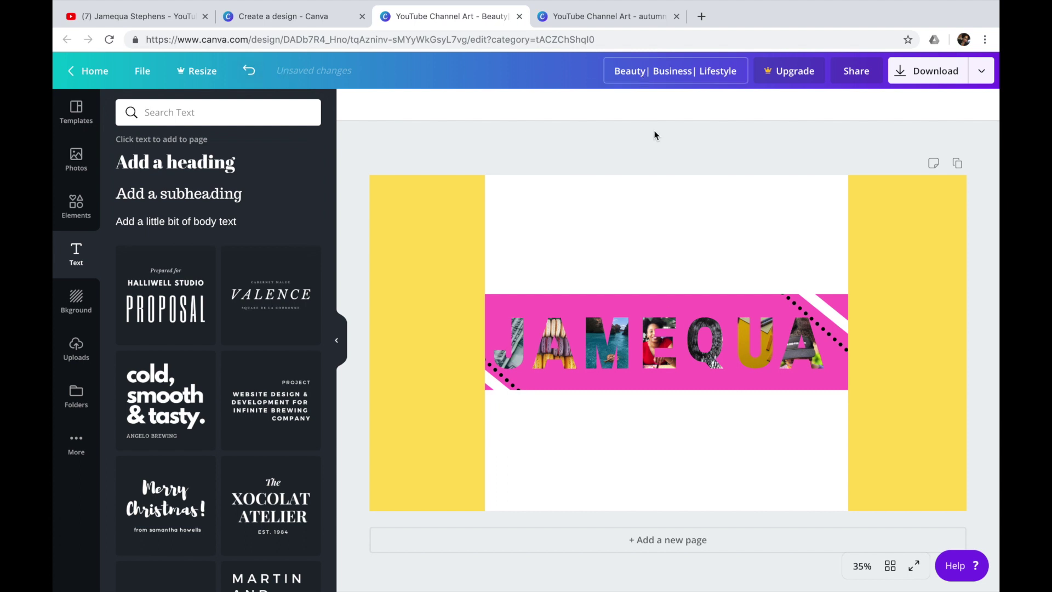
{"action": "left_click", "coordinate": [757, 378]}
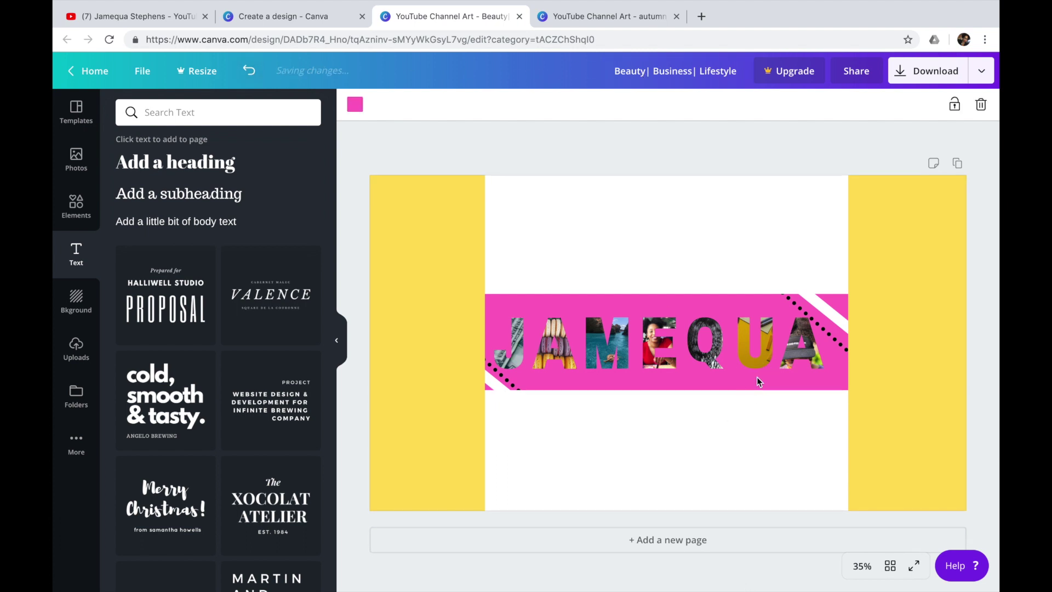
{"action": "left_click", "coordinate": [671, 80]}
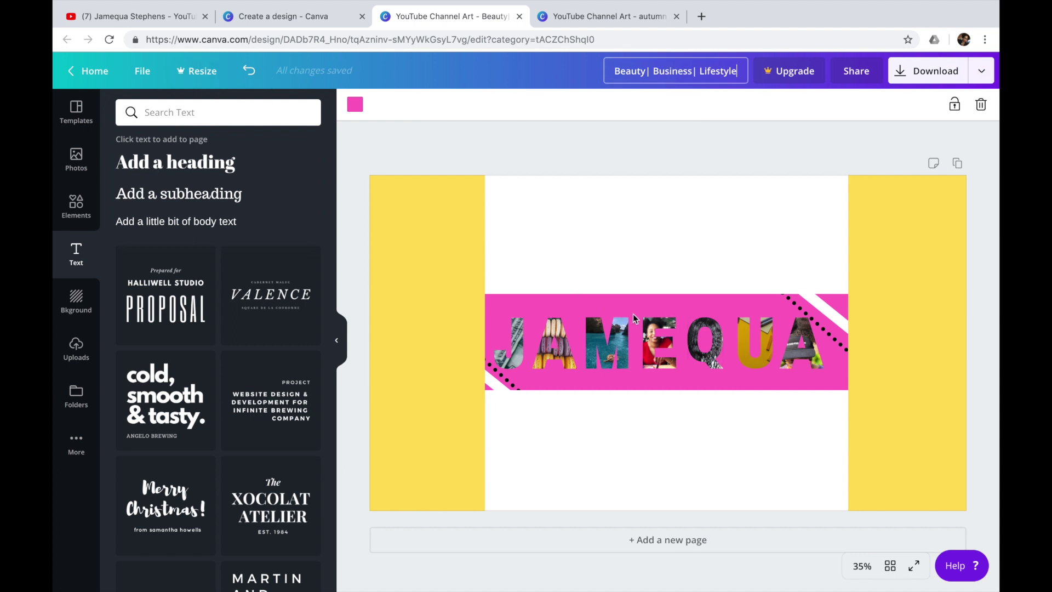
{"action": "left_click", "coordinate": [659, 305]}
Add the heading 'Beauty| Business| Lifestyle', fix 'Lifestyle', and place it under QUA at lower right
{"action": "left_click", "coordinate": [146, 171]}
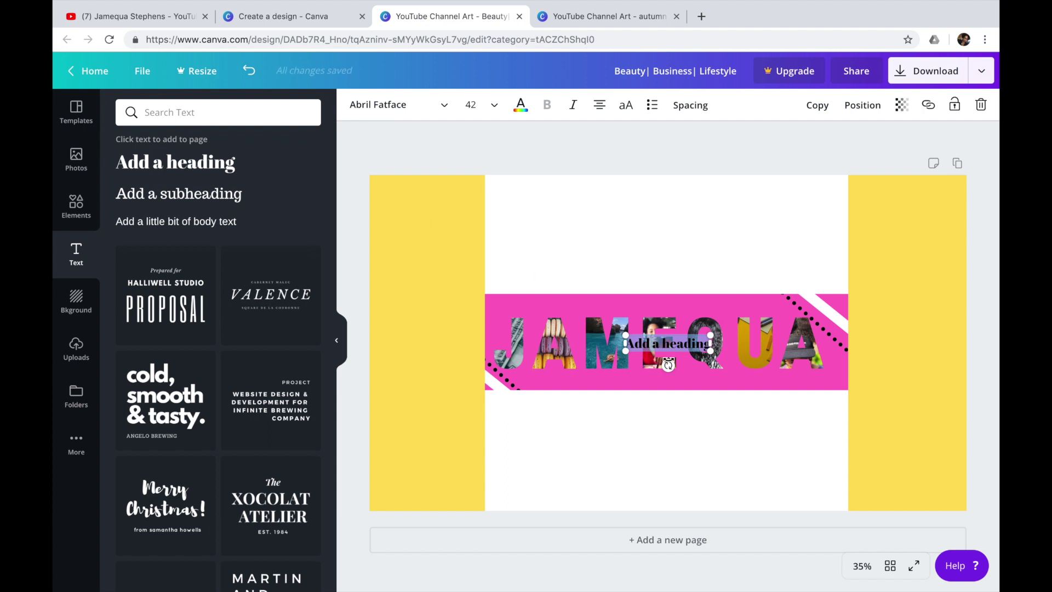
{"action": "type", "text": "Beauty"}
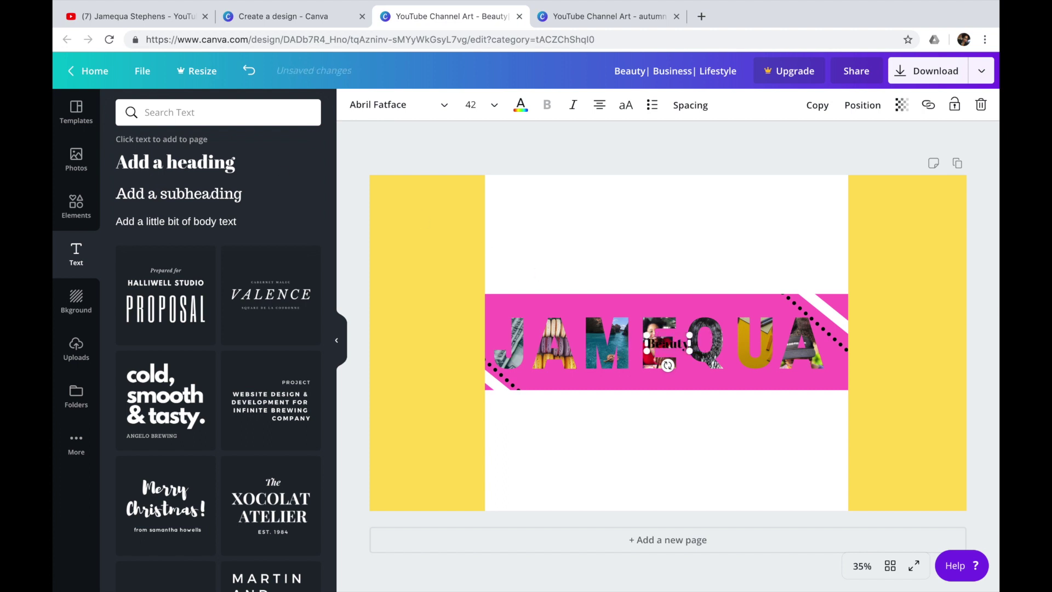
{"action": "type", "text": "| Busine"}
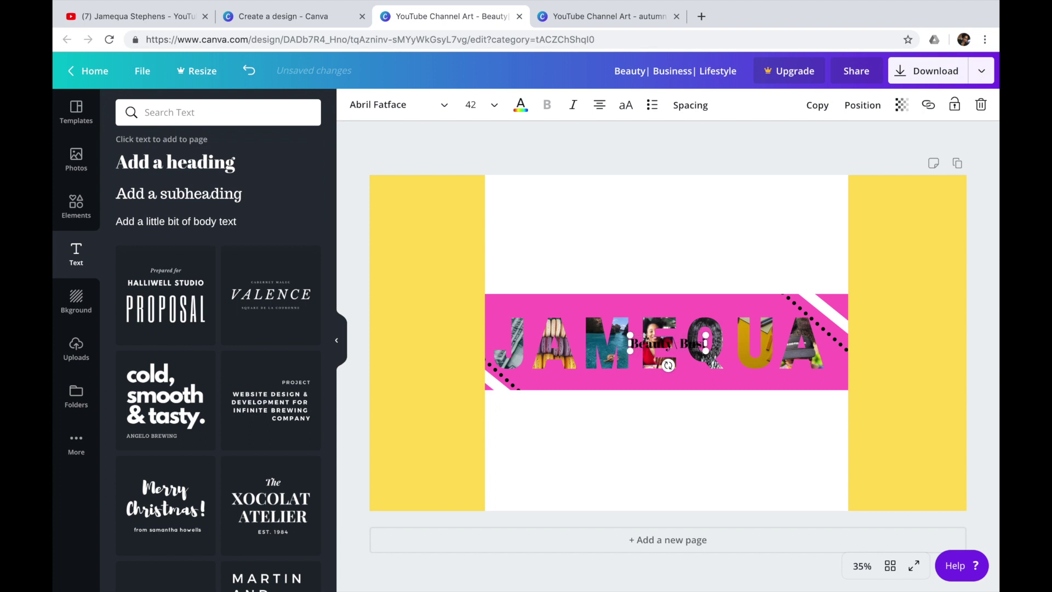
{"action": "type", "text": "ss"}
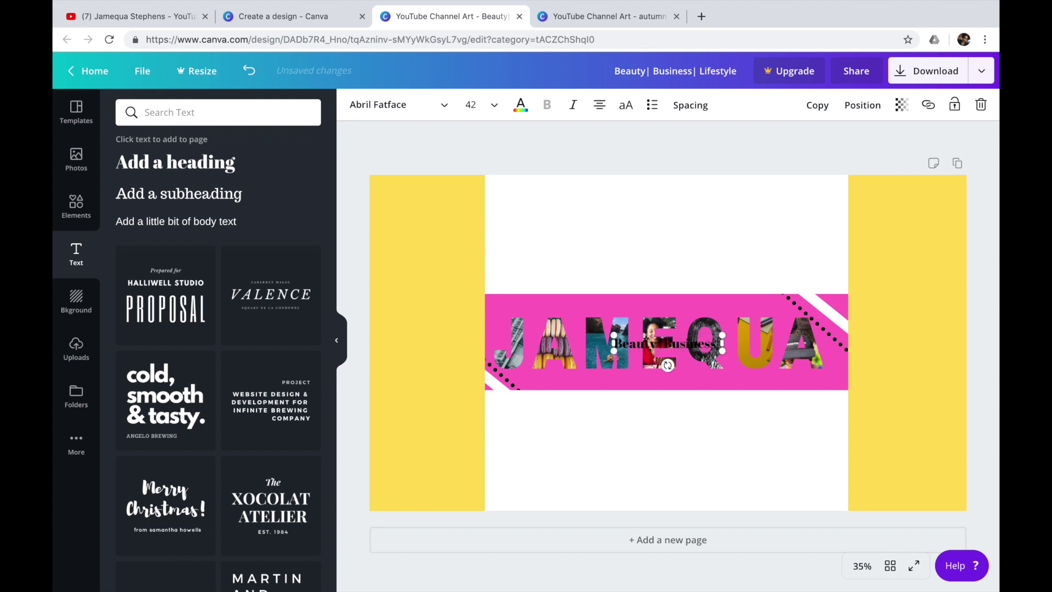
{"action": "type", "text": "| Lifestyle"}
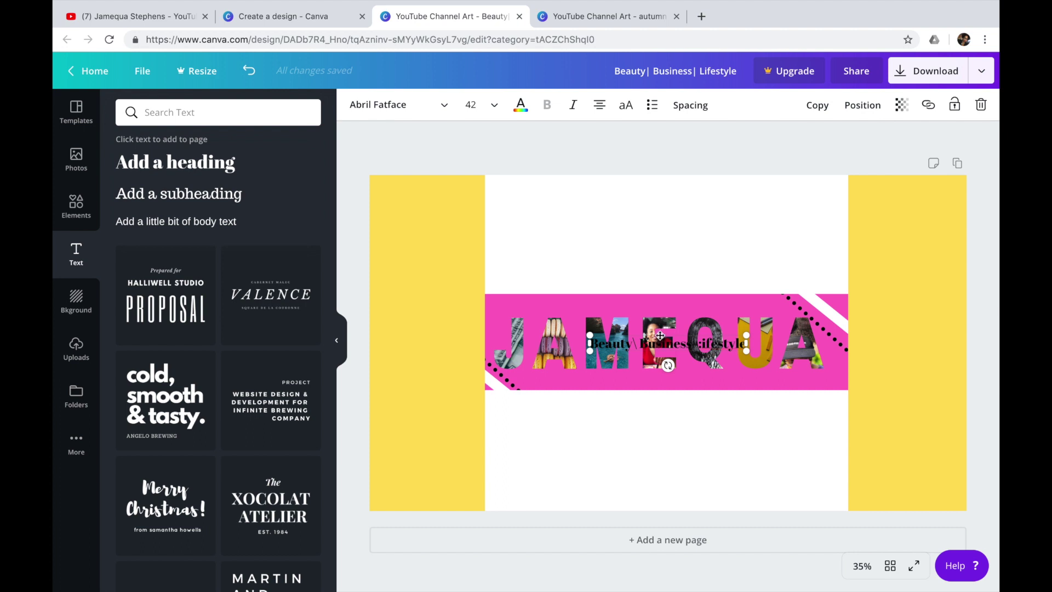
{"action": "left_click_drag", "start_coordinate": [661, 335], "coordinate": [726, 367]}
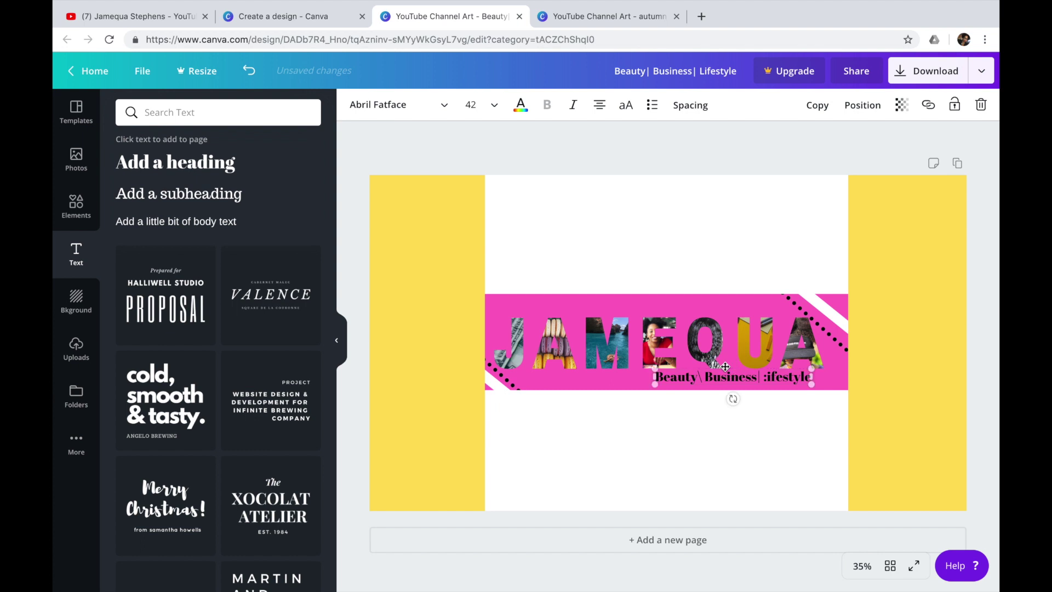
{"action": "left_click", "coordinate": [767, 378]}
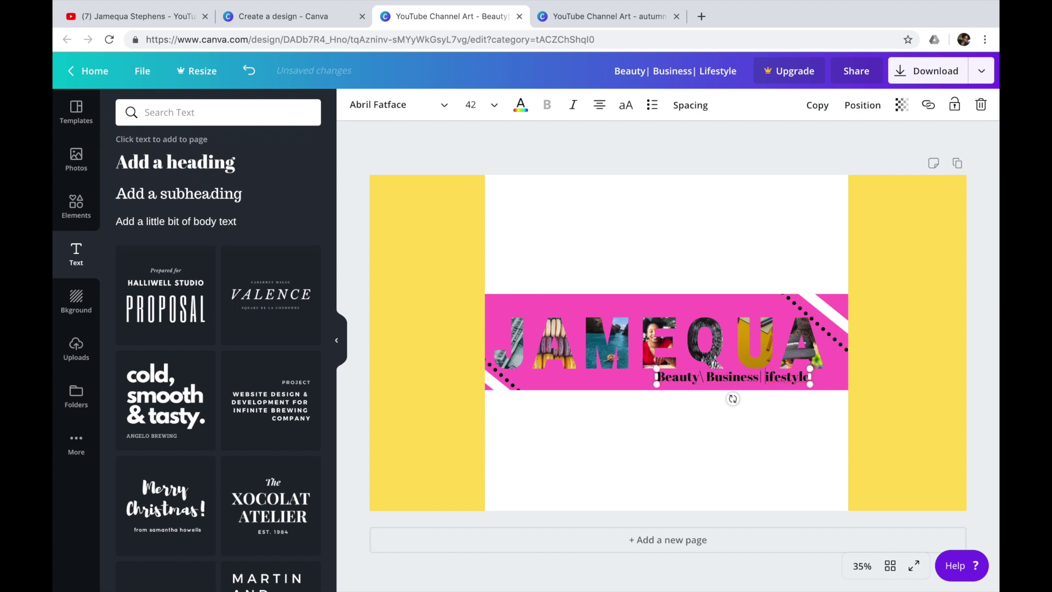
{"action": "type", "text": "L"}
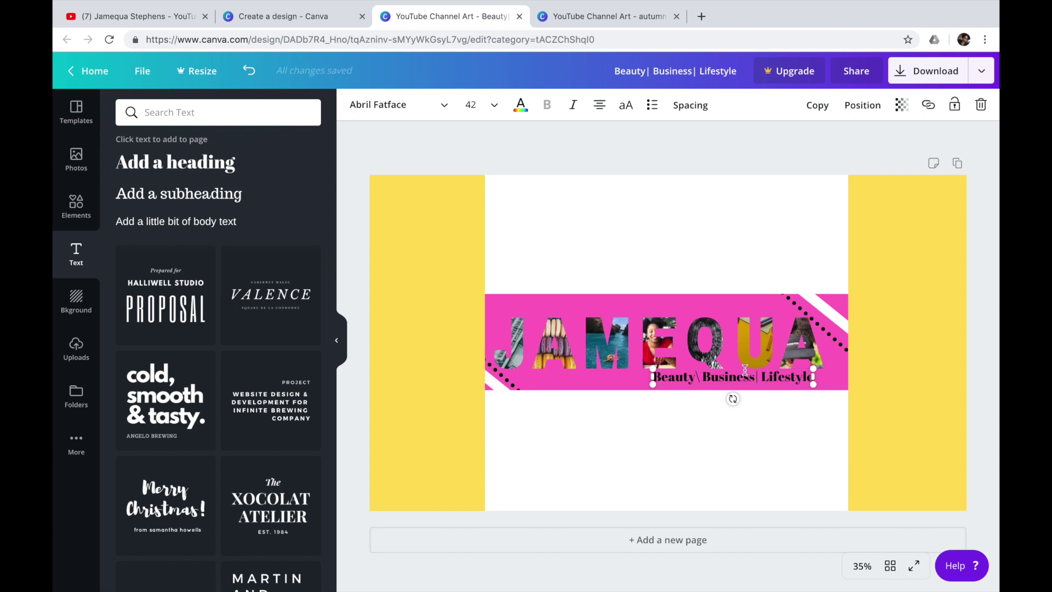
{"action": "left_click_drag", "start_coordinate": [745, 368], "coordinate": [759, 371]}
Set the tagline in Barlow Bold and place a duplicate along the band's upper left above JAME
{"action": "left_click", "coordinate": [379, 104]}
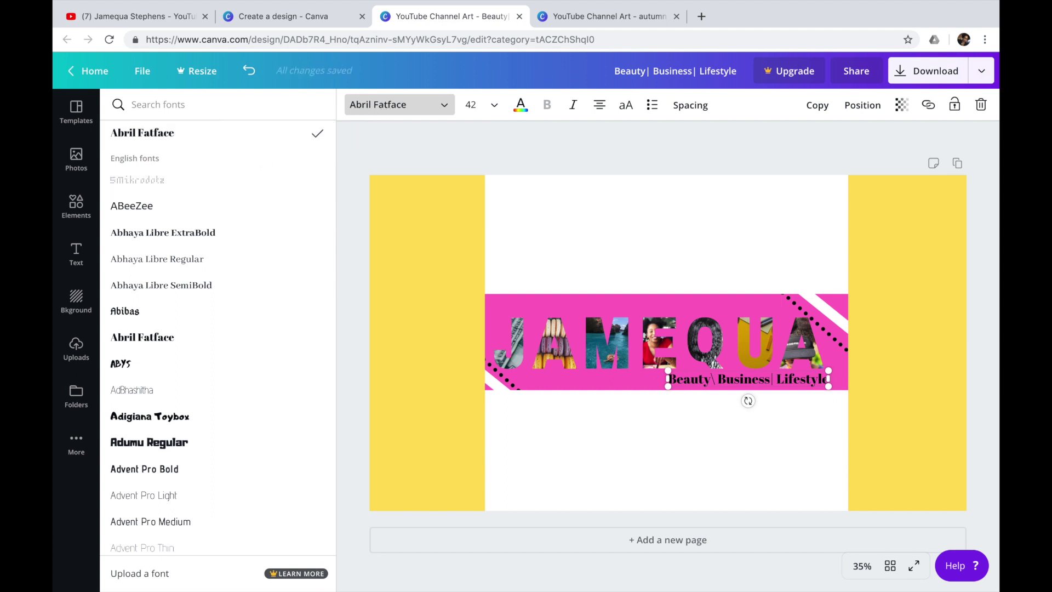
{"action": "type", "text": "bar"}
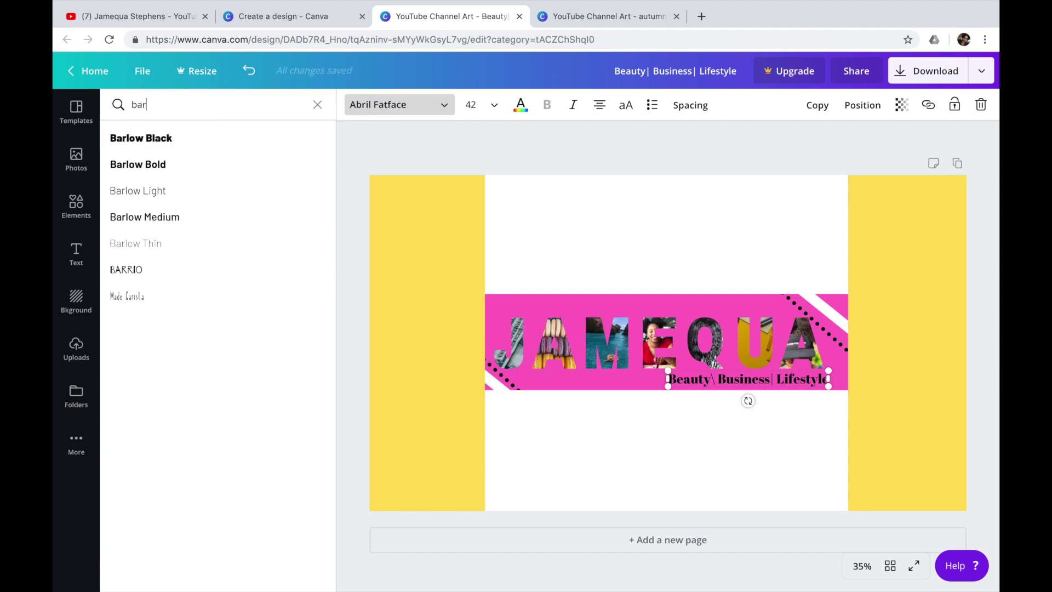
{"action": "left_click", "coordinate": [164, 166]}
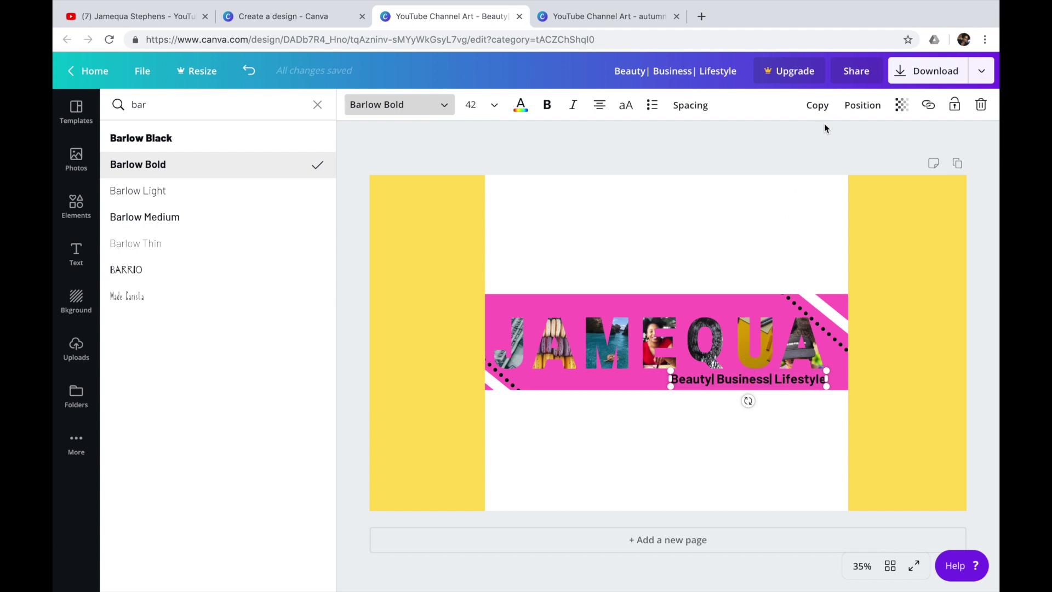
{"action": "left_click", "coordinate": [822, 107]}
{"action": "left_click_drag", "start_coordinate": [744, 382], "coordinate": [566, 302]}
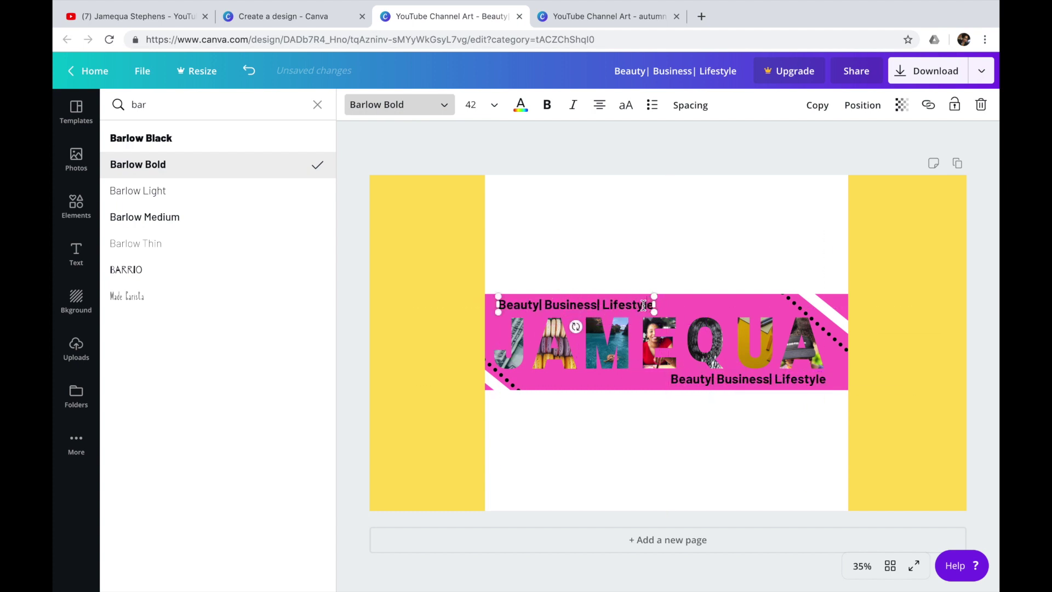
Replace the duplicate's text with 'New Videos Every Week!' and clear the font search box
{"action": "left_click_drag", "start_coordinate": [644, 305], "coordinate": [498, 305]}
{"action": "type", "text": "Ble"}
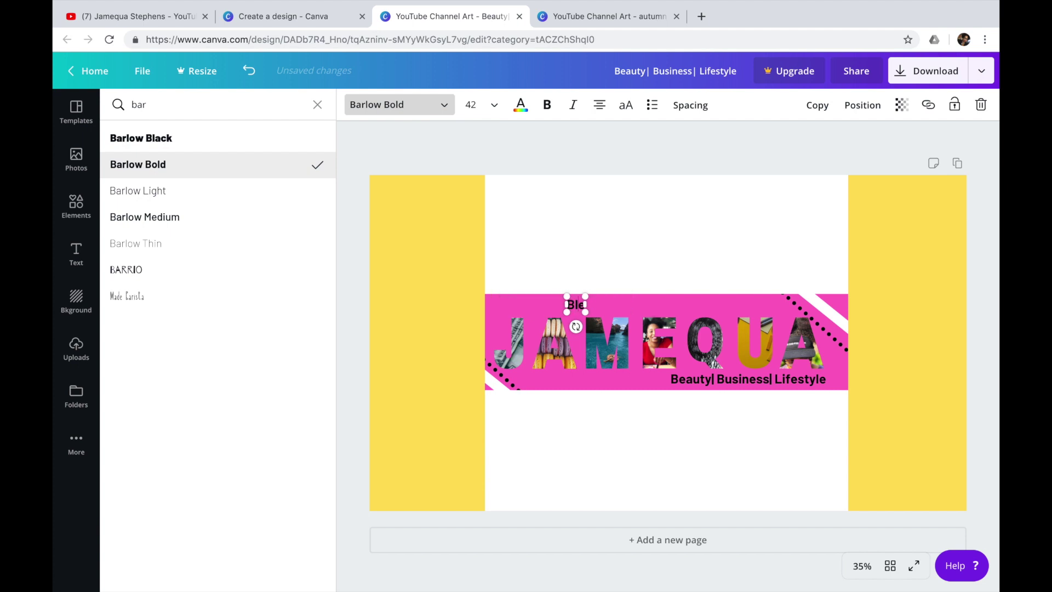
{"action": "key", "text": "BackSpace"}
{"action": "key", "text": "BackSpace"}
{"action": "key", "text": "BackSpace"}
{"action": "type", "text": "New Videos"}
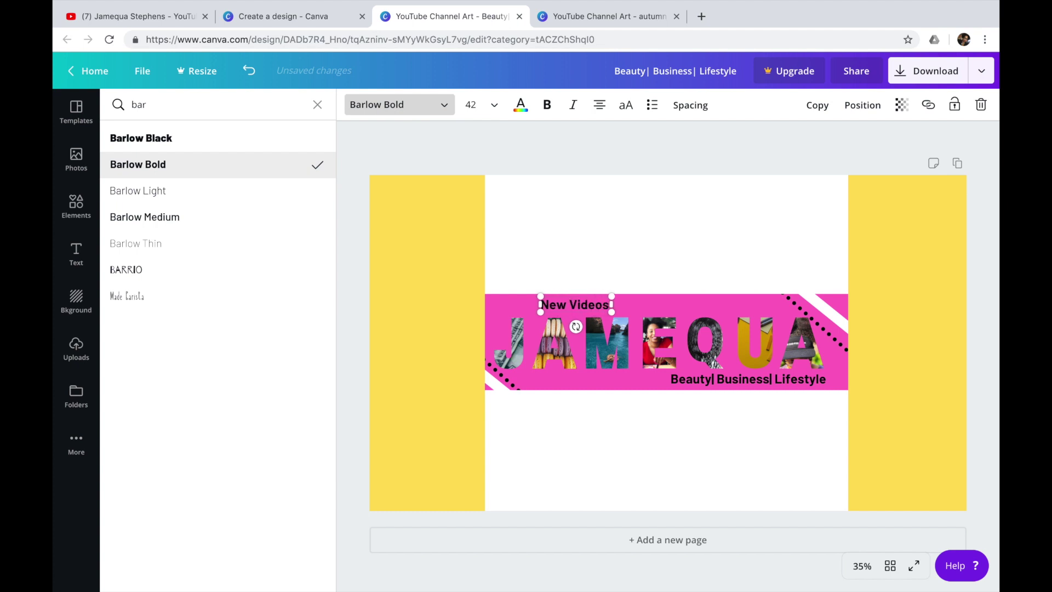
{"action": "type", "text": " Every"}
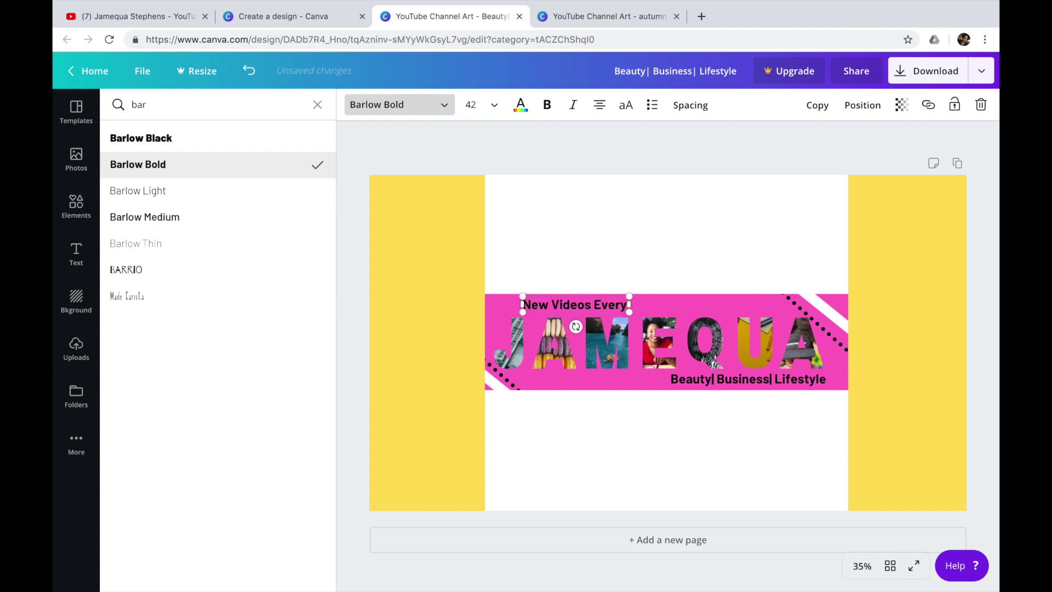
{"action": "type", "text": " Week!"}
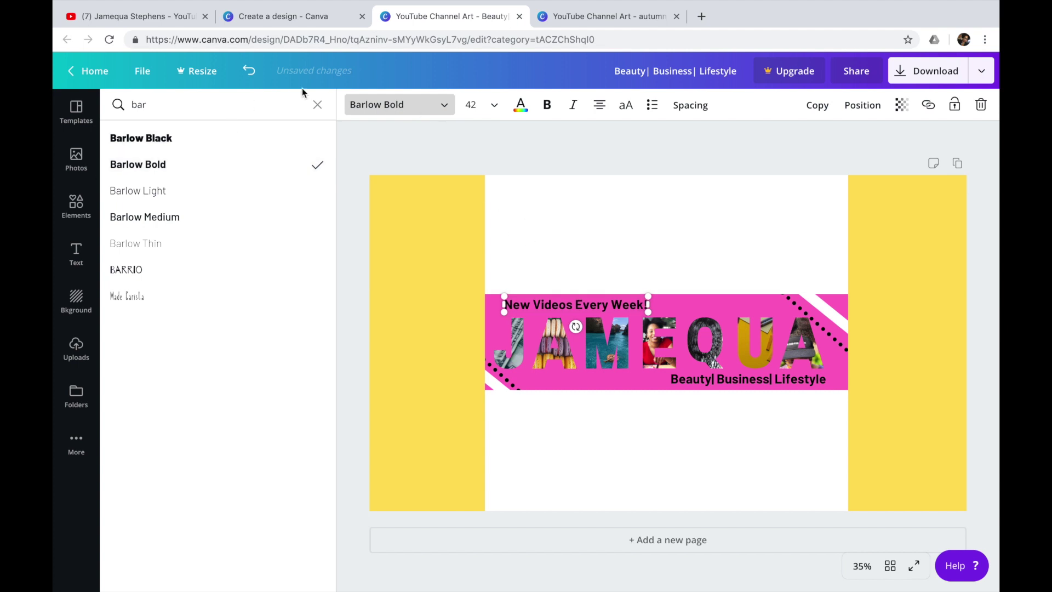
{"action": "left_click", "coordinate": [318, 105]}
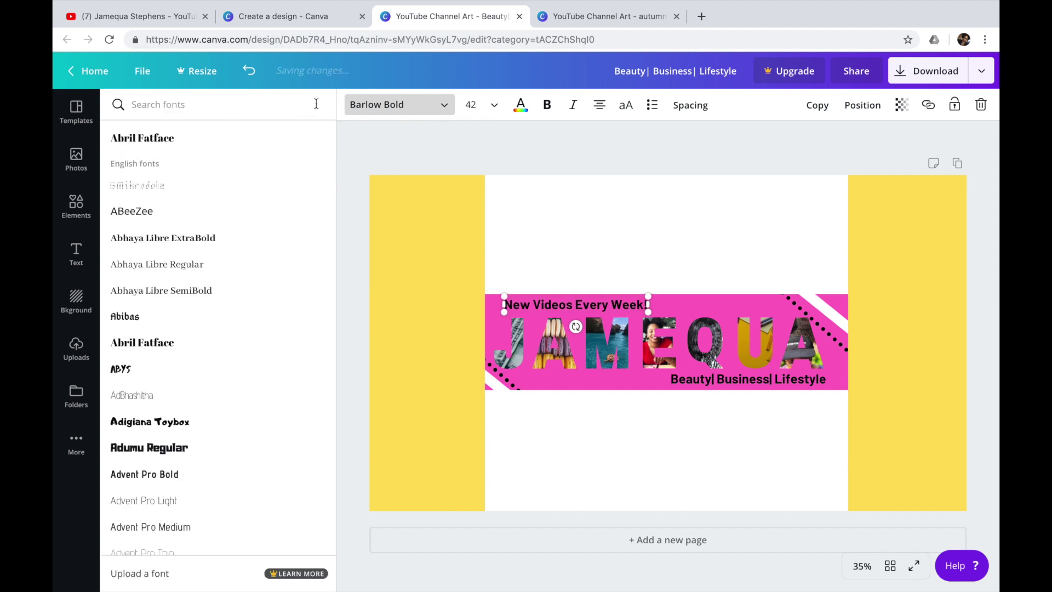
Search 'play' and set 'New Videos Every Week!' in Playlist Script
{"action": "type", "text": "play"}
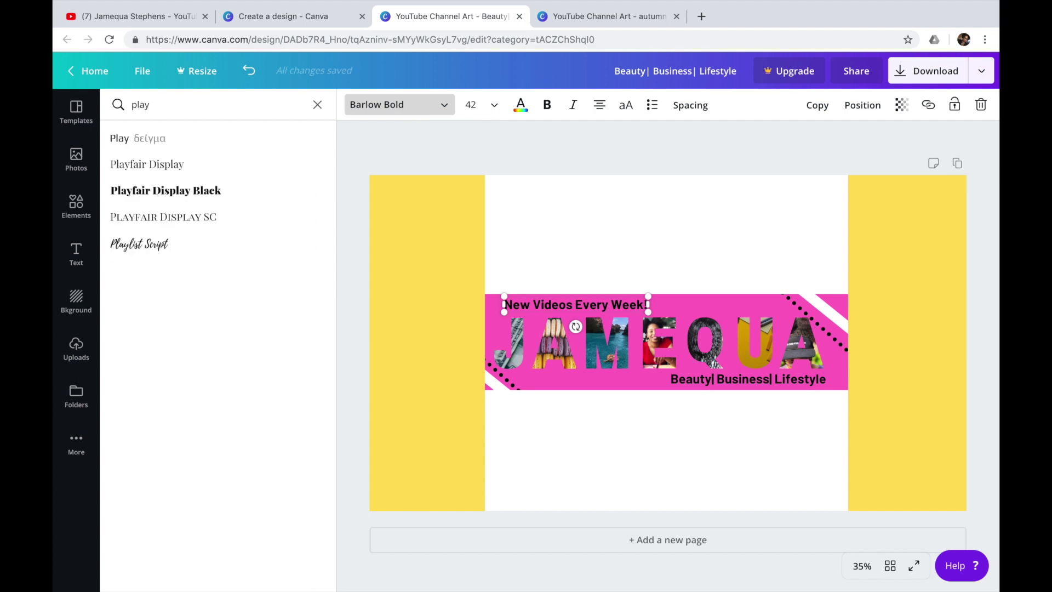
{"action": "right_click", "coordinate": [246, 248]}
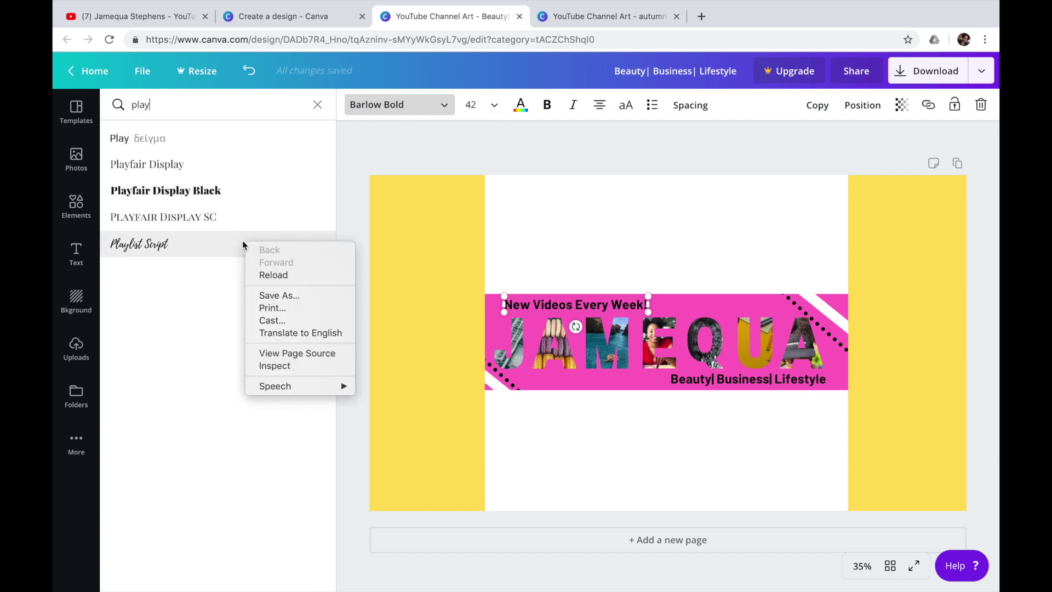
{"action": "left_click", "coordinate": [209, 254]}
{"action": "left_click", "coordinate": [210, 259]}
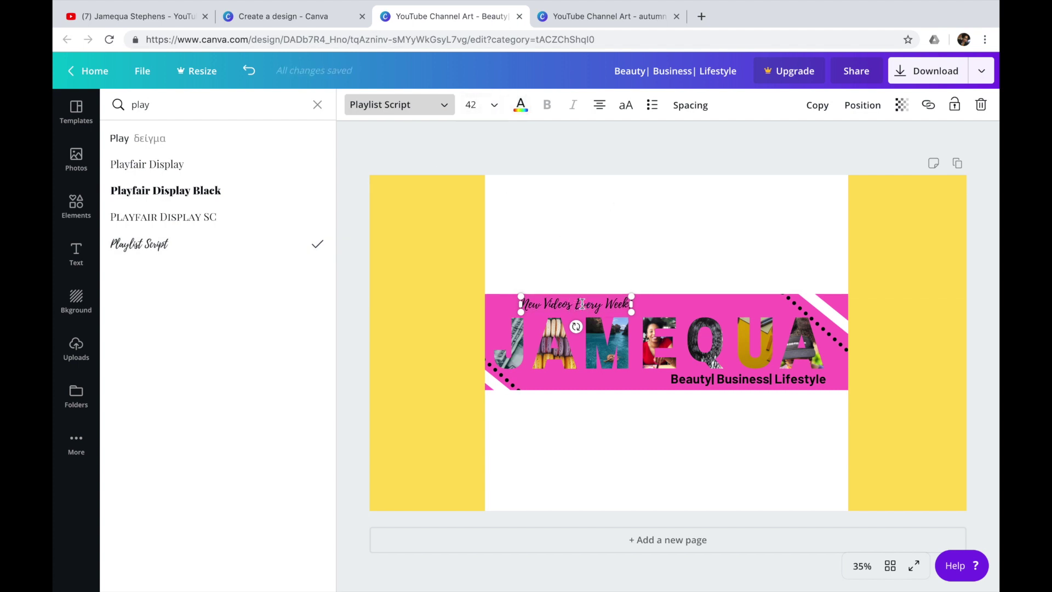
Shift the 'New Videos Every Week!' line left to the band's top-left edge
{"action": "left_click_drag", "start_coordinate": [600, 295], "coordinate": [572, 295]}
{"action": "left_click", "coordinate": [591, 159]}
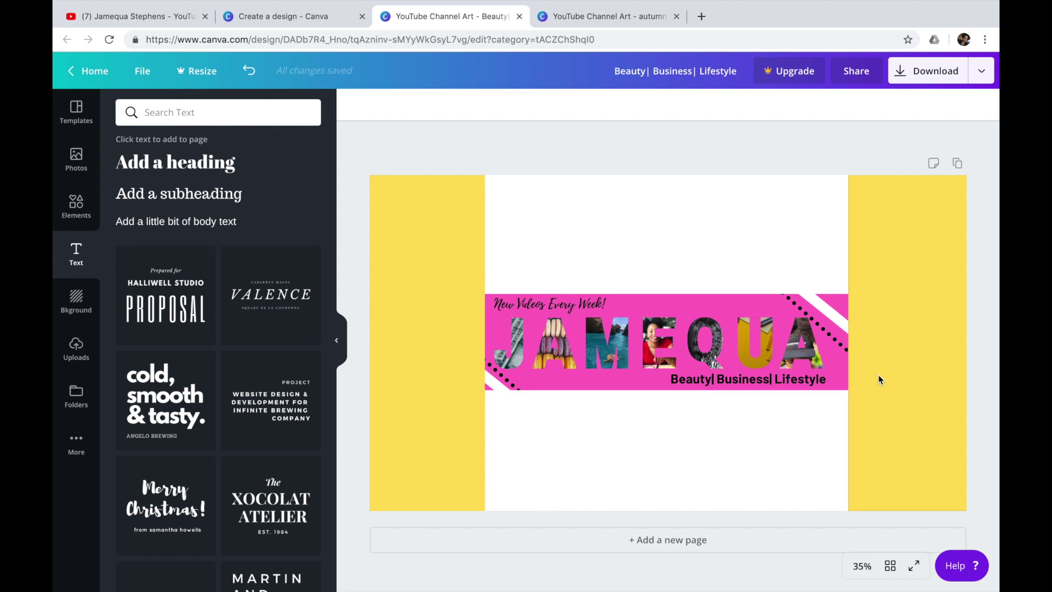
{"action": "left_click", "coordinate": [410, 287]}
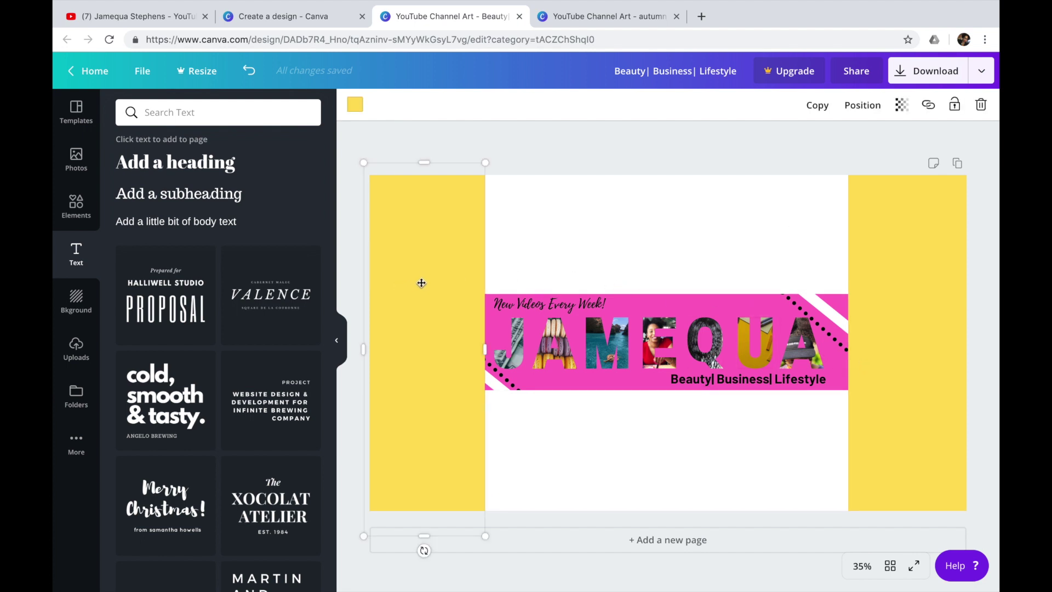
Delete both yellow side blocks so the pink band spans the full width
{"action": "left_click", "coordinate": [981, 104]}
{"action": "left_click", "coordinate": [919, 234]}
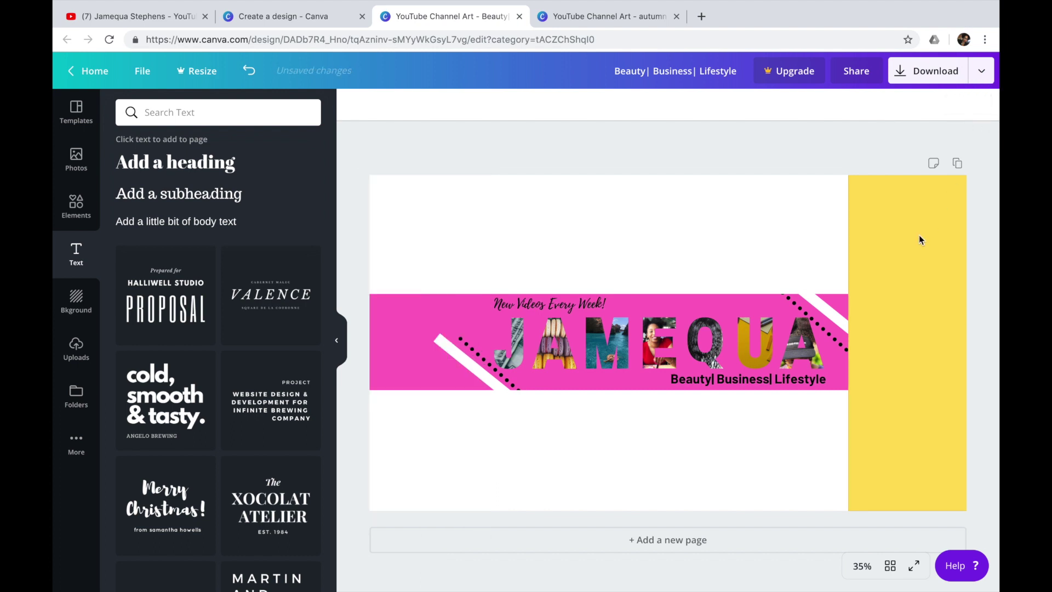
{"action": "left_click", "coordinate": [982, 104]}
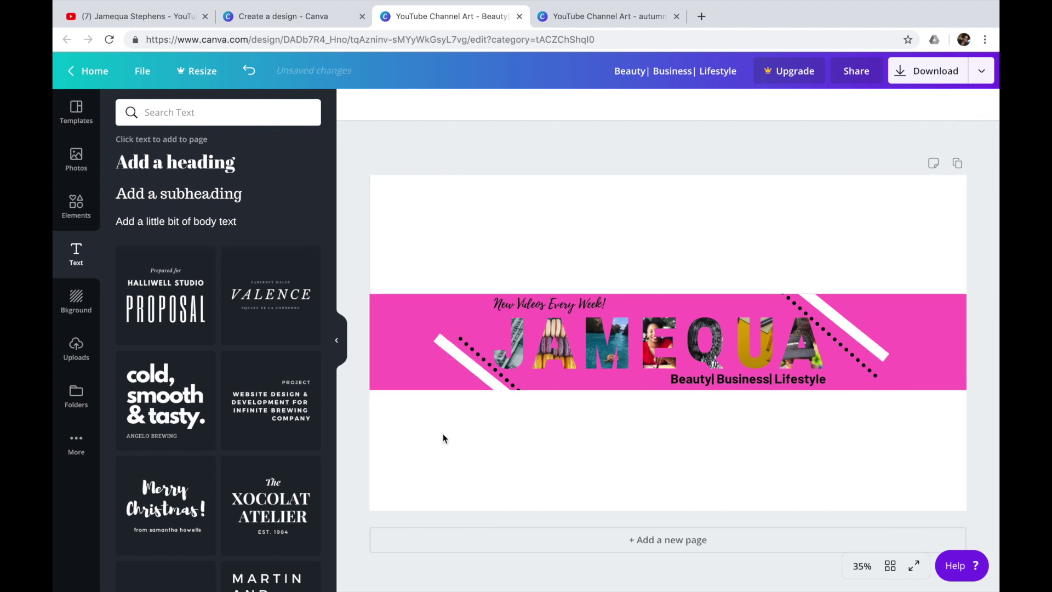
Lengthen and reposition the white diagonal stripes and dotted lines toward the band's edges
{"action": "left_click", "coordinate": [459, 357]}
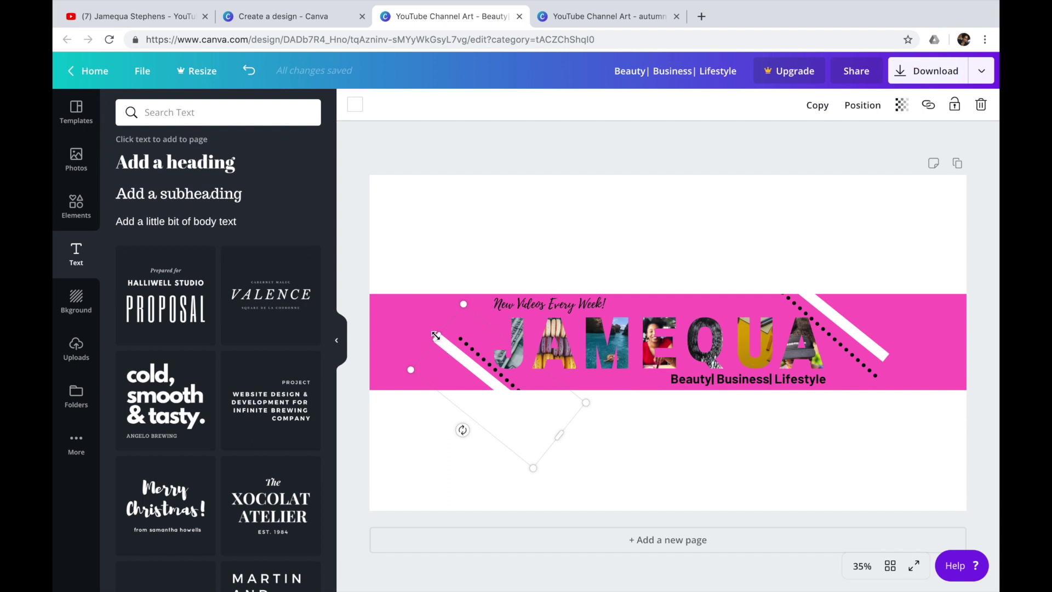
{"action": "left_click_drag", "start_coordinate": [436, 335], "coordinate": [379, 269]}
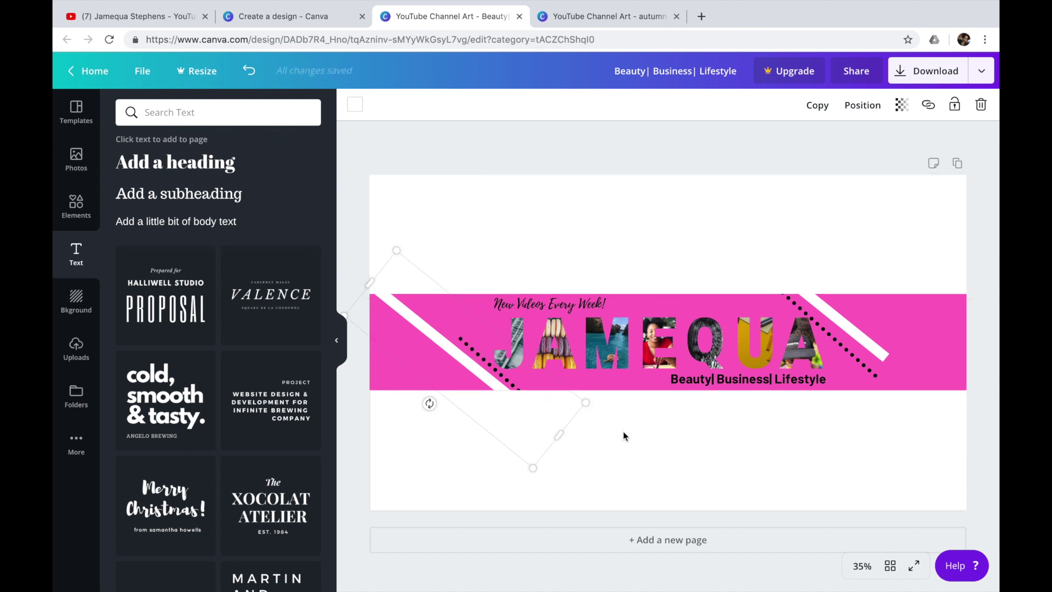
{"action": "left_click", "coordinate": [879, 380]}
{"action": "left_click_drag", "start_coordinate": [892, 379], "coordinate": [938, 417]}
{"action": "left_click", "coordinate": [880, 341]}
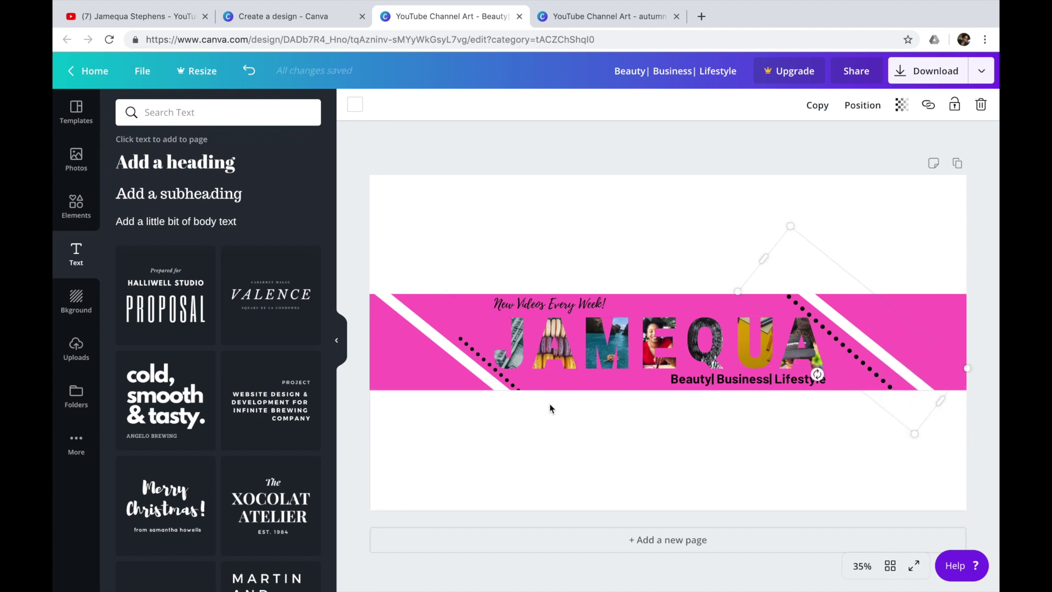
{"action": "left_click", "coordinate": [510, 373]}
{"action": "left_click_drag", "start_coordinate": [498, 383], "coordinate": [469, 405]}
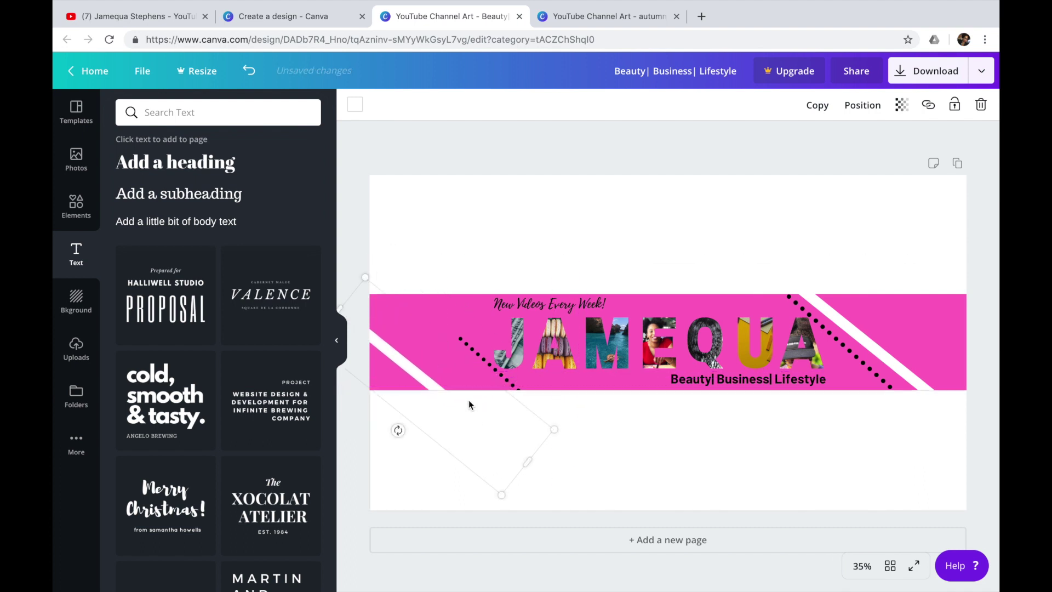
{"action": "left_click", "coordinate": [482, 356]}
{"action": "left_click_drag", "start_coordinate": [446, 333], "coordinate": [425, 303]}
Delete the left dotted line and place a copy of the right dotted line at the band's left end
{"action": "left_click", "coordinate": [981, 105]}
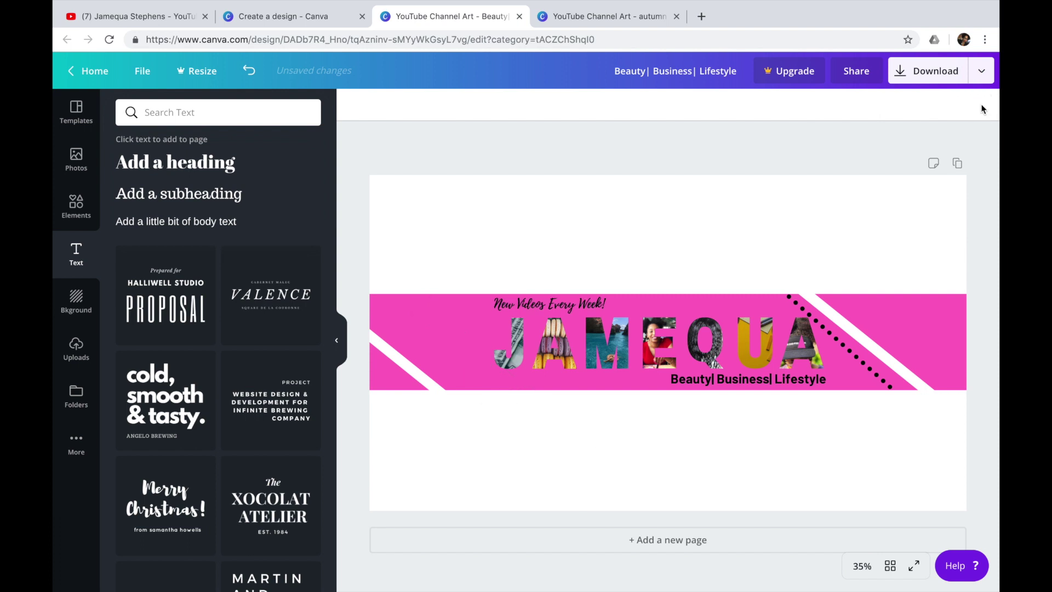
{"action": "left_click", "coordinate": [837, 344]}
{"action": "left_click_drag", "start_coordinate": [837, 345], "coordinate": [868, 293]}
{"action": "left_click", "coordinate": [836, 340]}
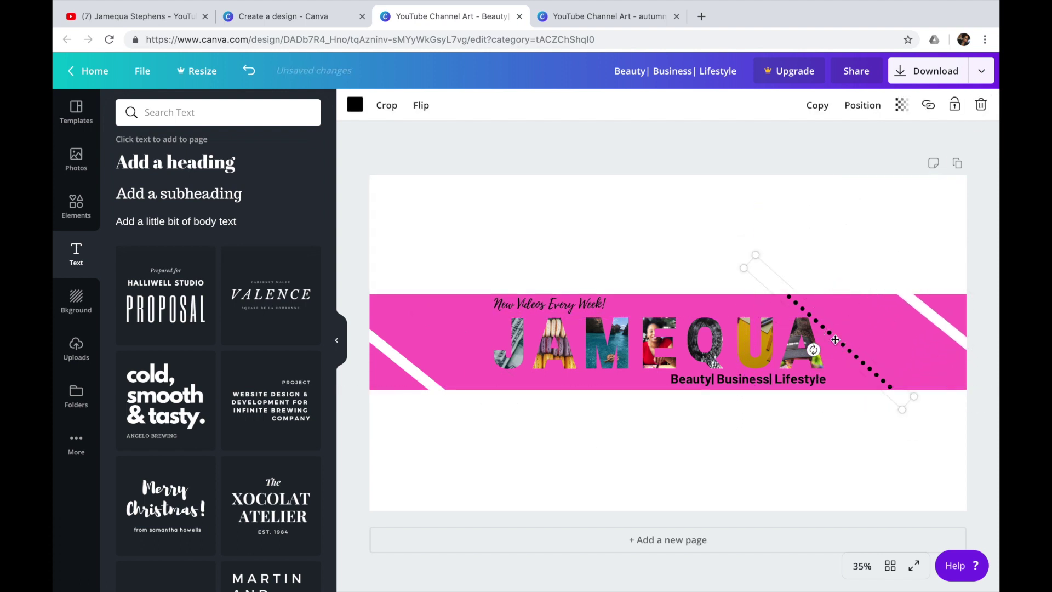
{"action": "left_click", "coordinate": [817, 107]}
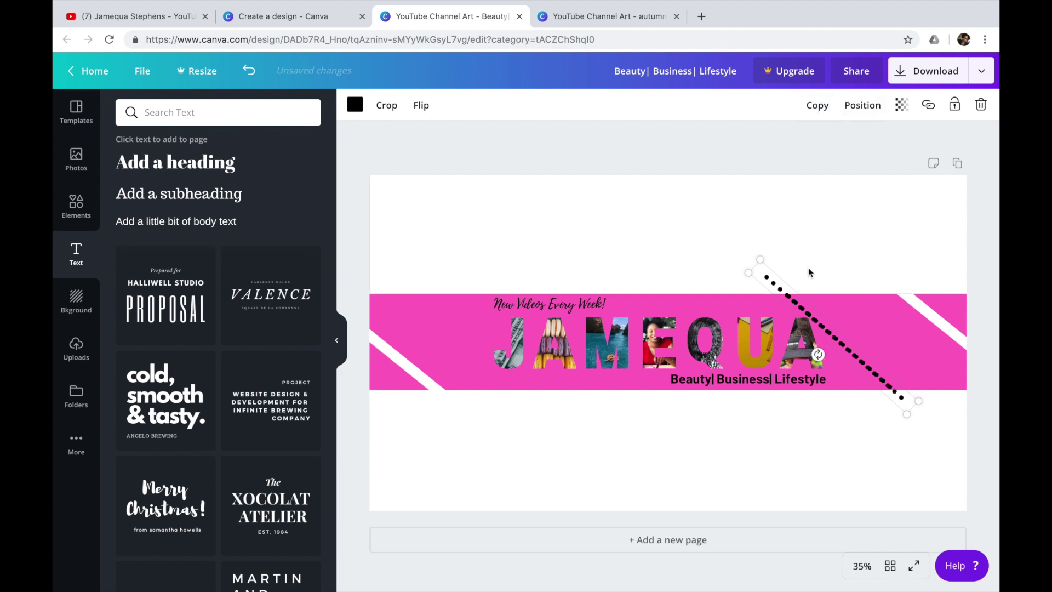
{"action": "left_click_drag", "start_coordinate": [809, 312], "coordinate": [437, 326]}
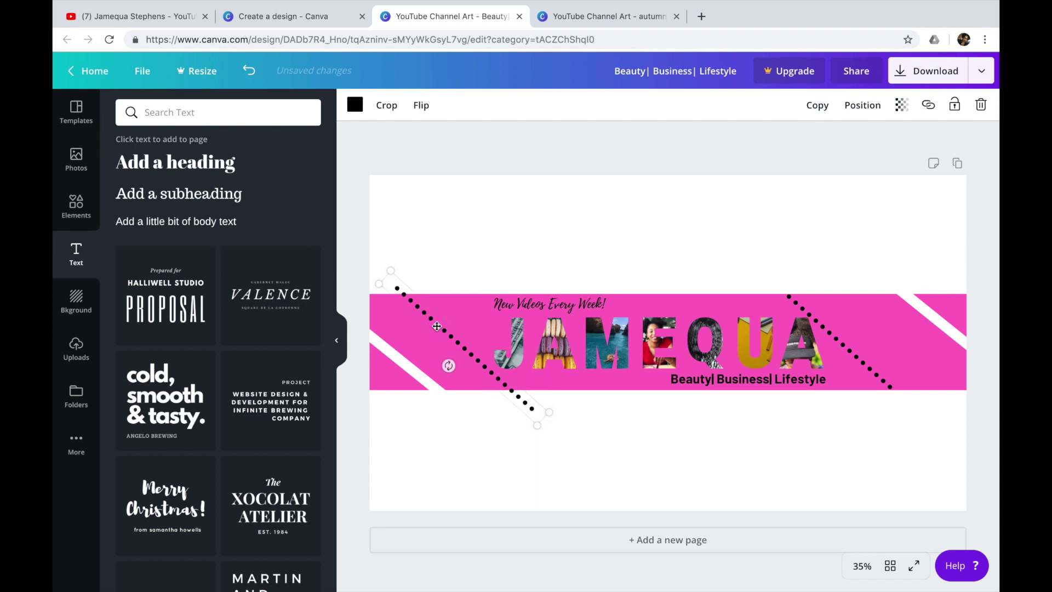
{"action": "left_click_drag", "start_coordinate": [832, 337], "coordinate": [858, 347]}
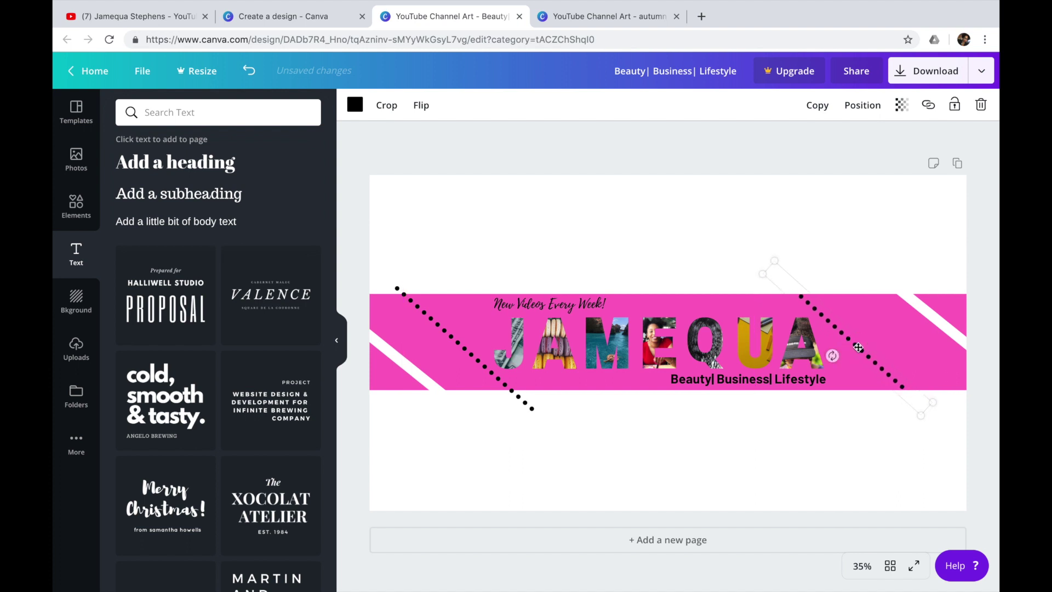
Replace the left white stripe with a duplicate of the right stripe on the band's left end
{"action": "left_click", "coordinate": [939, 313]}
{"action": "left_click_drag", "start_coordinate": [939, 314], "coordinate": [930, 370]}
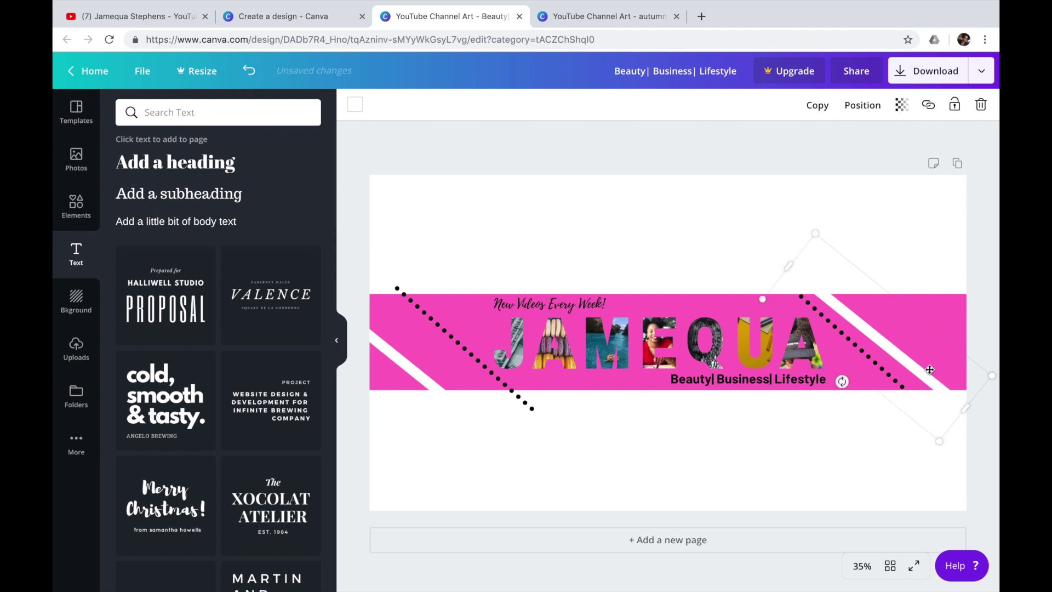
{"action": "left_click", "coordinate": [407, 373]}
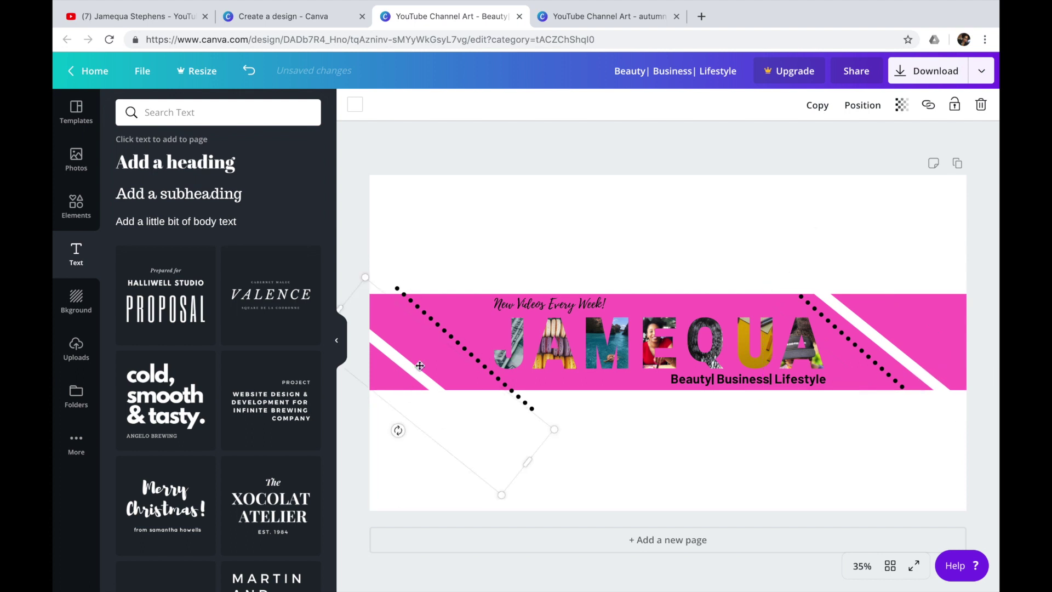
{"action": "left_click", "coordinate": [981, 105]}
{"action": "left_click", "coordinate": [859, 321]}
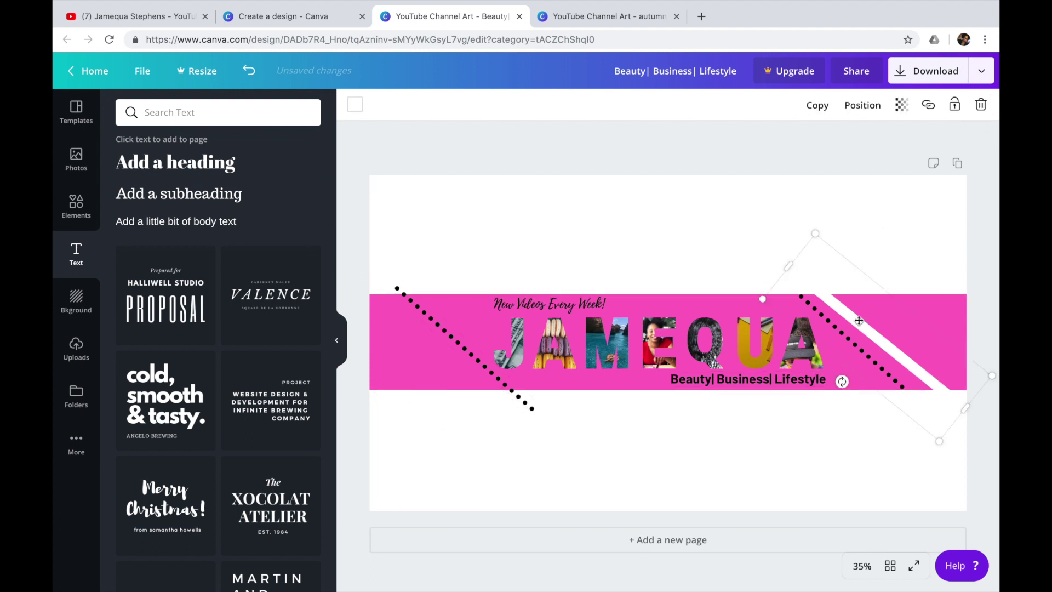
{"action": "left_click", "coordinate": [814, 105]}
{"action": "left_click_drag", "start_coordinate": [847, 307], "coordinate": [404, 319]}
Delete the white rectangle above the pink band, then undo that deletion
{"action": "left_click", "coordinate": [556, 202]}
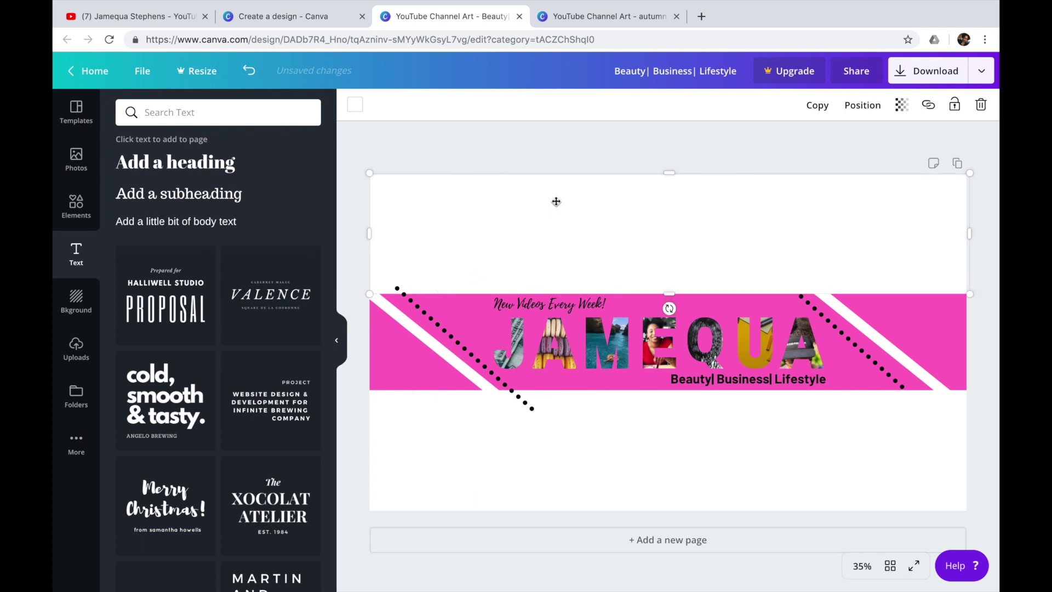
{"action": "left_click", "coordinate": [563, 142]}
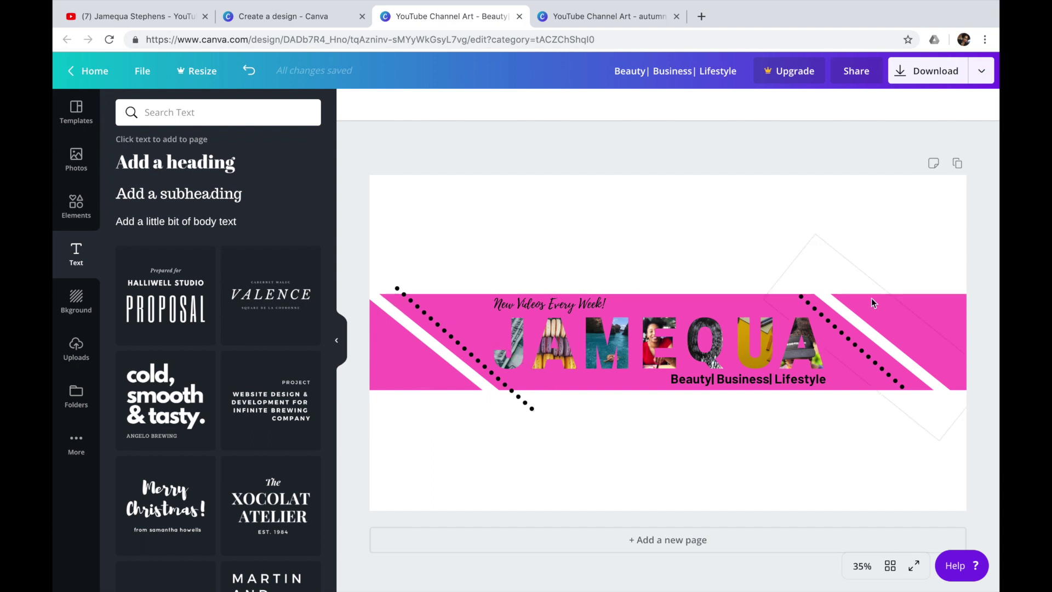
{"action": "left_click", "coordinate": [578, 273]}
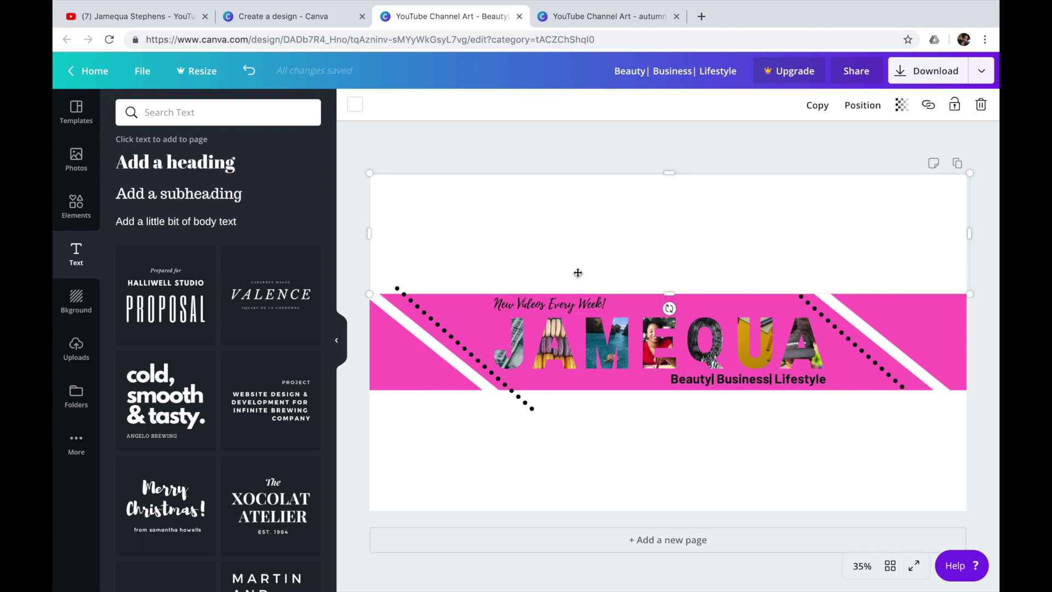
{"action": "left_click", "coordinate": [982, 105]}
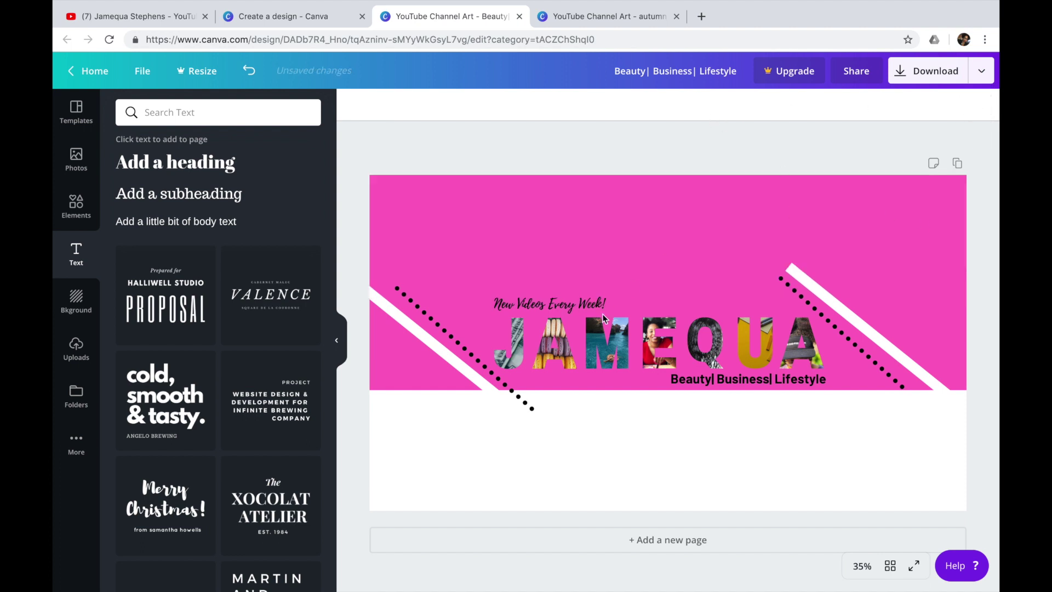
{"action": "left_click", "coordinate": [249, 70]}
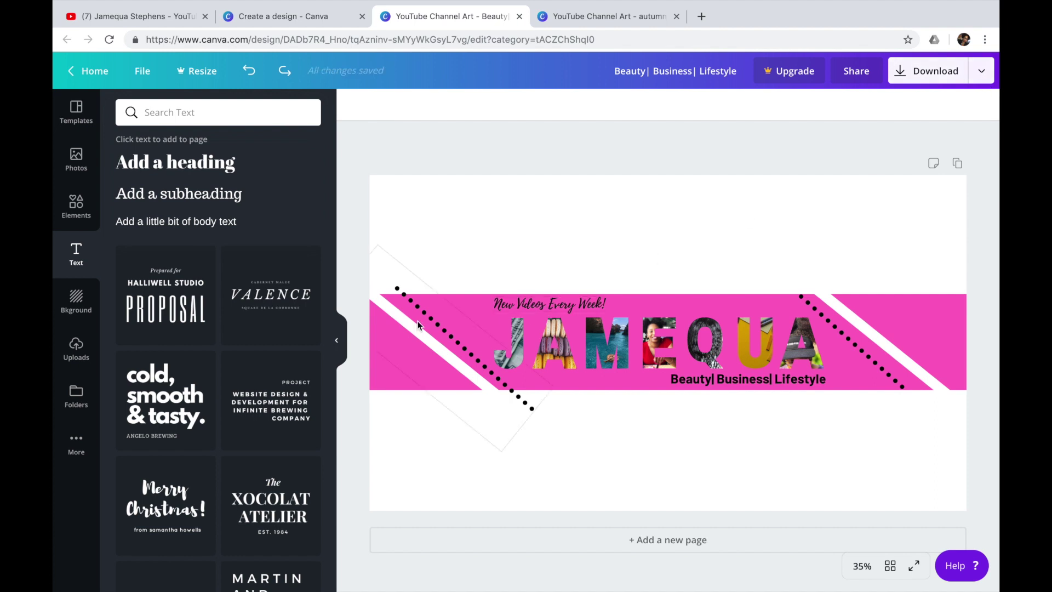
Send the left white stripe and left dotted line one layer backward and reposition the stripe
{"action": "left_click", "coordinate": [419, 306]}
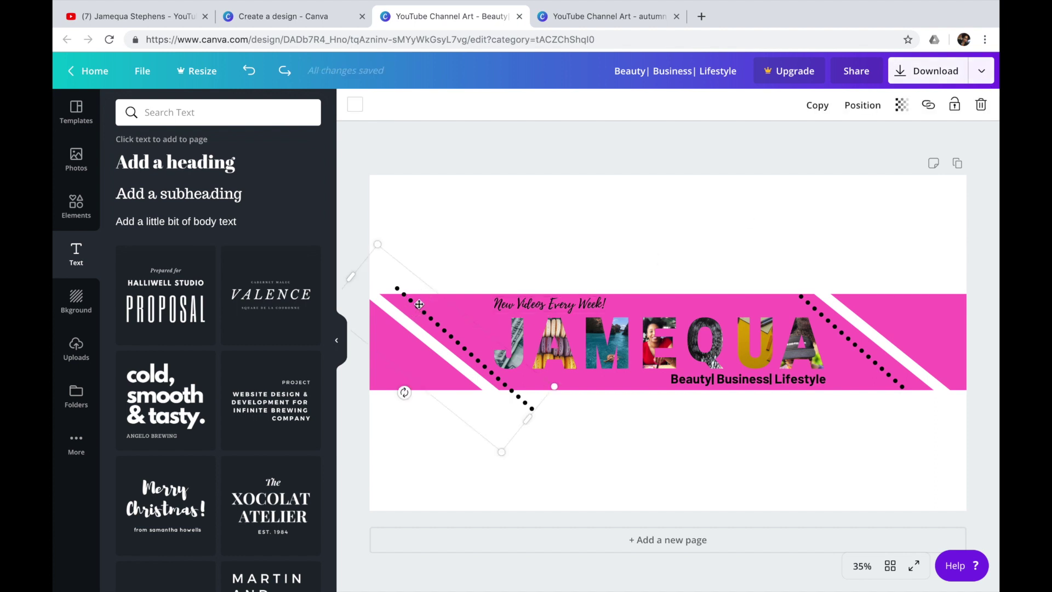
{"action": "left_click", "coordinate": [869, 106]}
{"action": "left_click", "coordinate": [845, 144]}
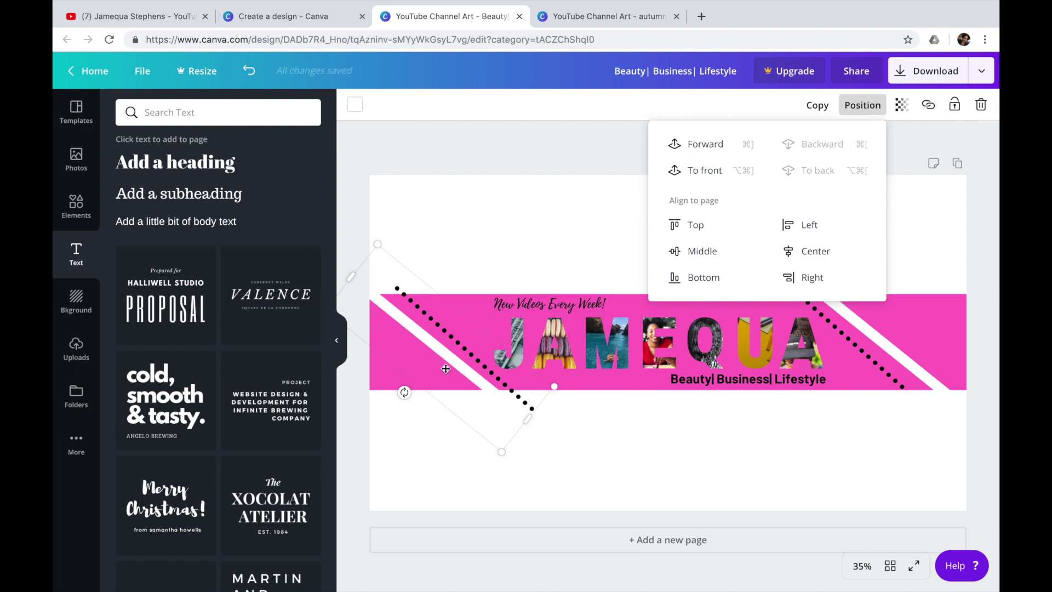
{"action": "left_click_drag", "start_coordinate": [446, 369], "coordinate": [409, 411]}
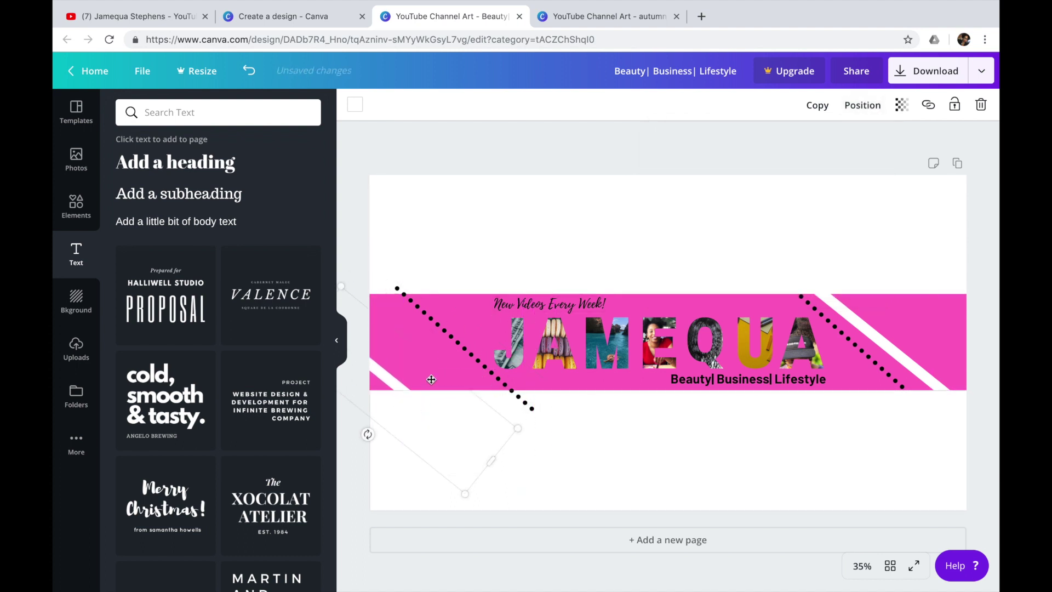
{"action": "left_click", "coordinate": [457, 345]}
{"action": "left_click", "coordinate": [873, 105]}
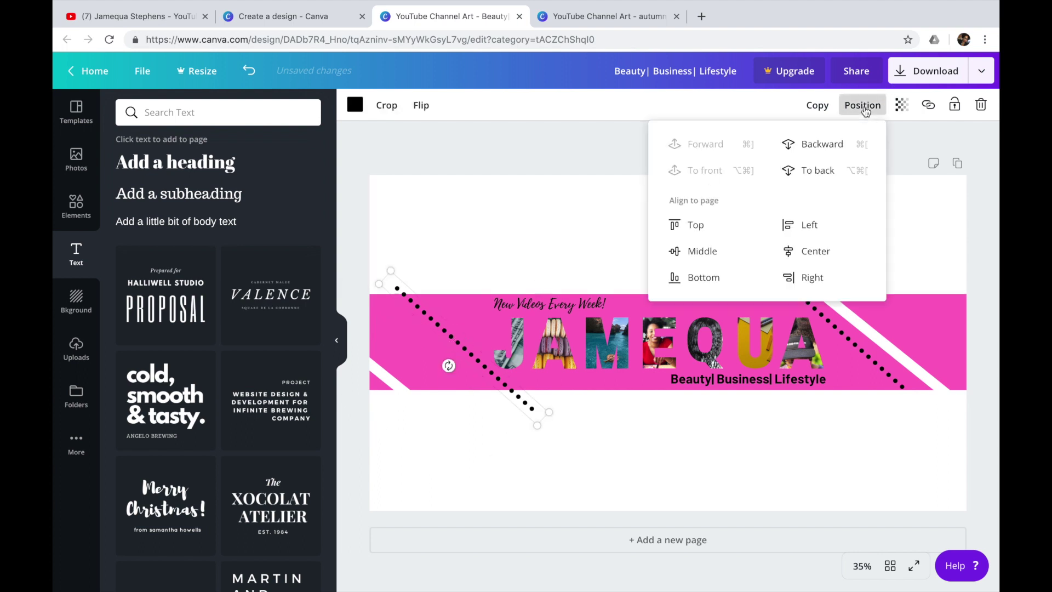
{"action": "left_click", "coordinate": [850, 144]}
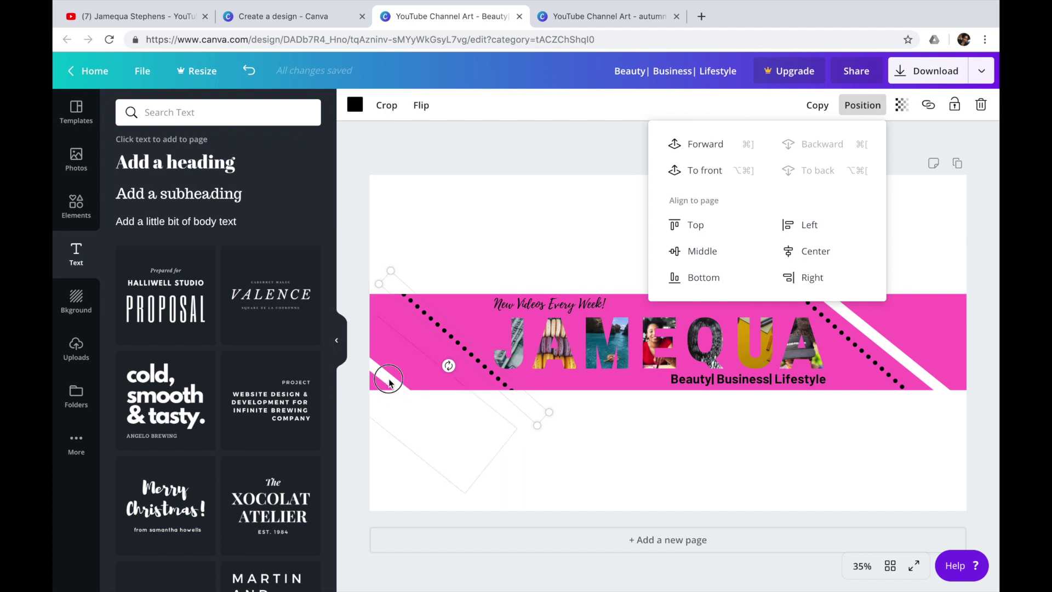
{"action": "left_click", "coordinate": [403, 393]}
{"action": "left_click_drag", "start_coordinate": [383, 378], "coordinate": [451, 351]}
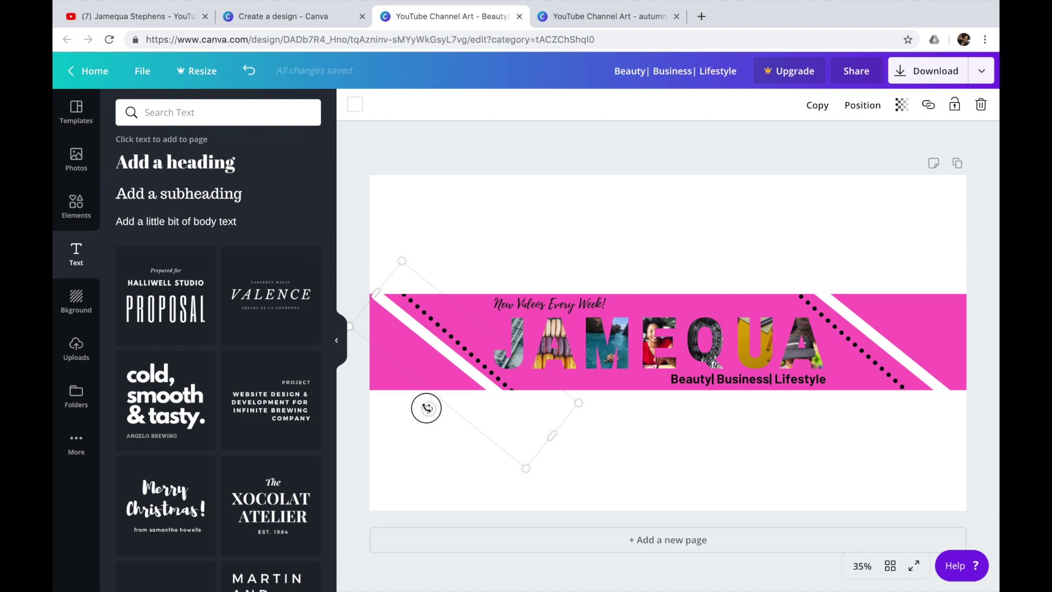
Tilt the left stripe to about 41° and the right stripe to about 42°, aligning it beside its dotted line
{"action": "left_click_drag", "start_coordinate": [426, 406], "coordinate": [425, 404]}
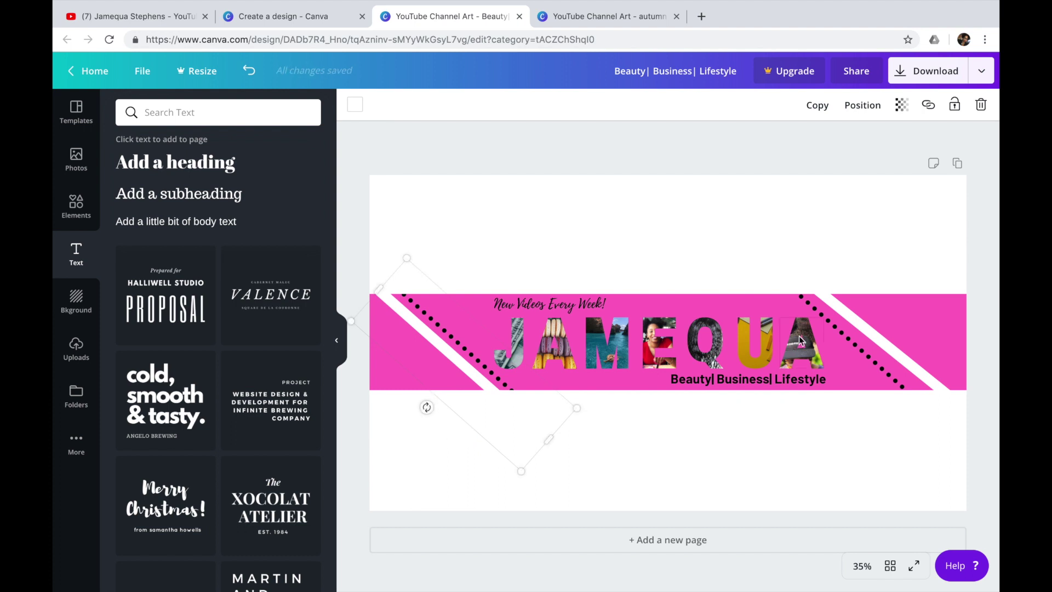
{"action": "left_click", "coordinate": [864, 332]}
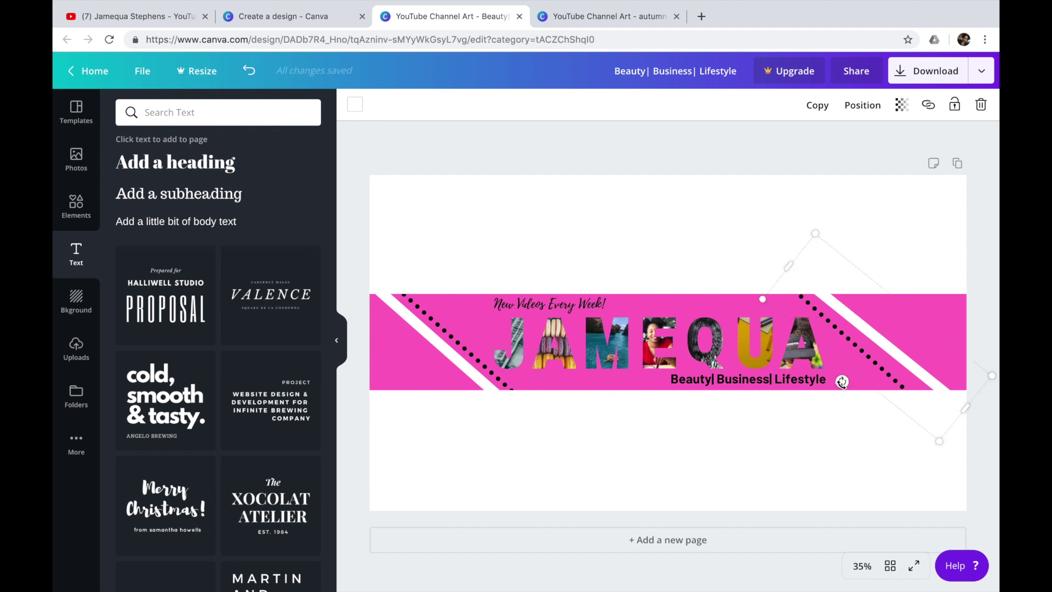
{"action": "left_click_drag", "start_coordinate": [841, 382], "coordinate": [840, 382]}
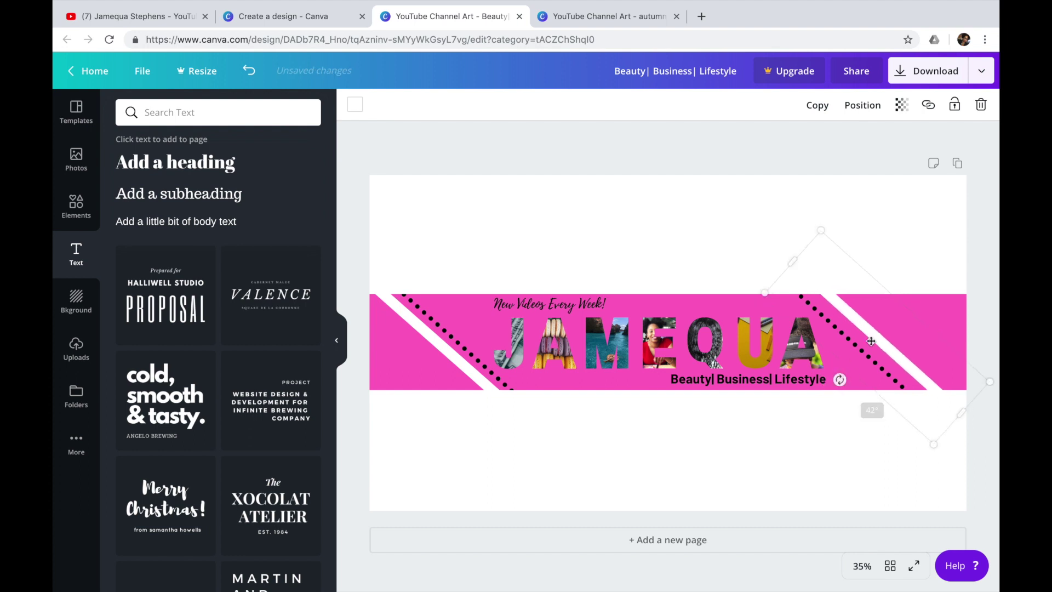
{"action": "left_click_drag", "start_coordinate": [882, 334], "coordinate": [875, 339]}
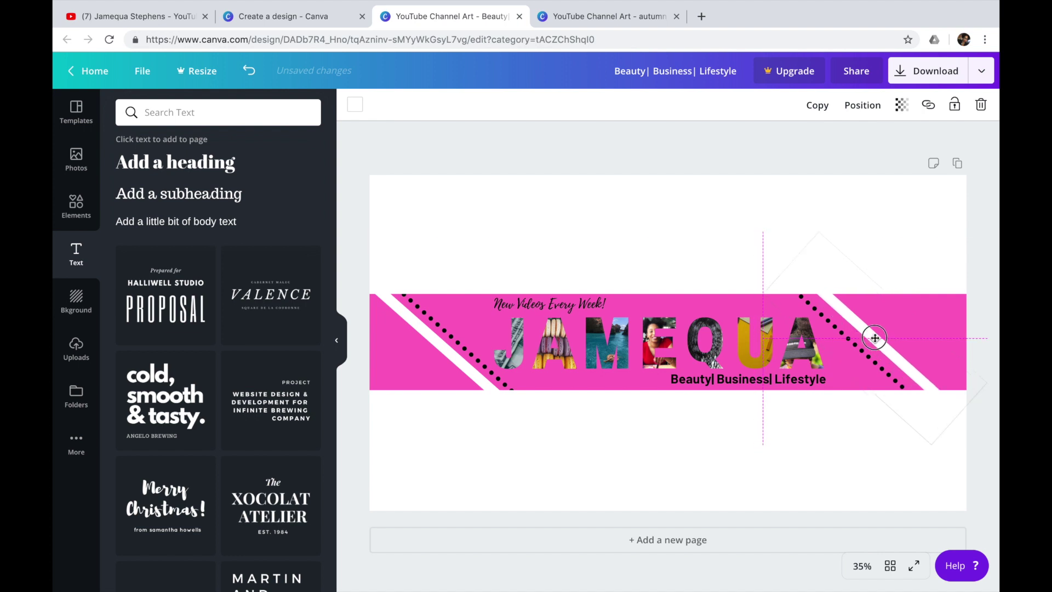
{"action": "left_click_drag", "start_coordinate": [875, 338], "coordinate": [876, 338]}
{"action": "left_click", "coordinate": [722, 164]}
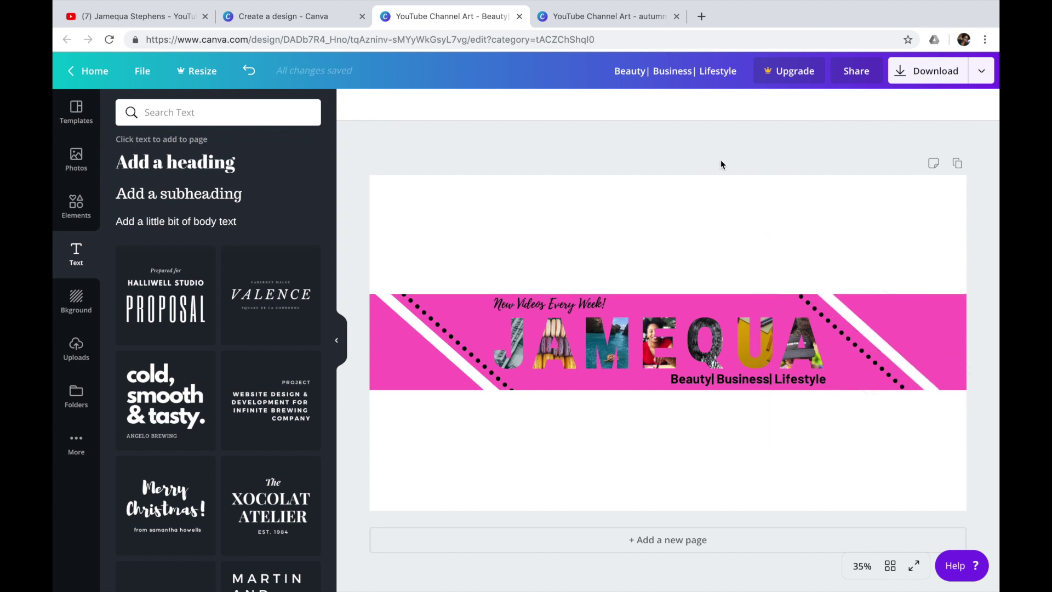
Open the Download panel for the banner and keep PNG as the file type
{"action": "left_click", "coordinate": [977, 73]}
{"action": "left_click", "coordinate": [842, 138]}
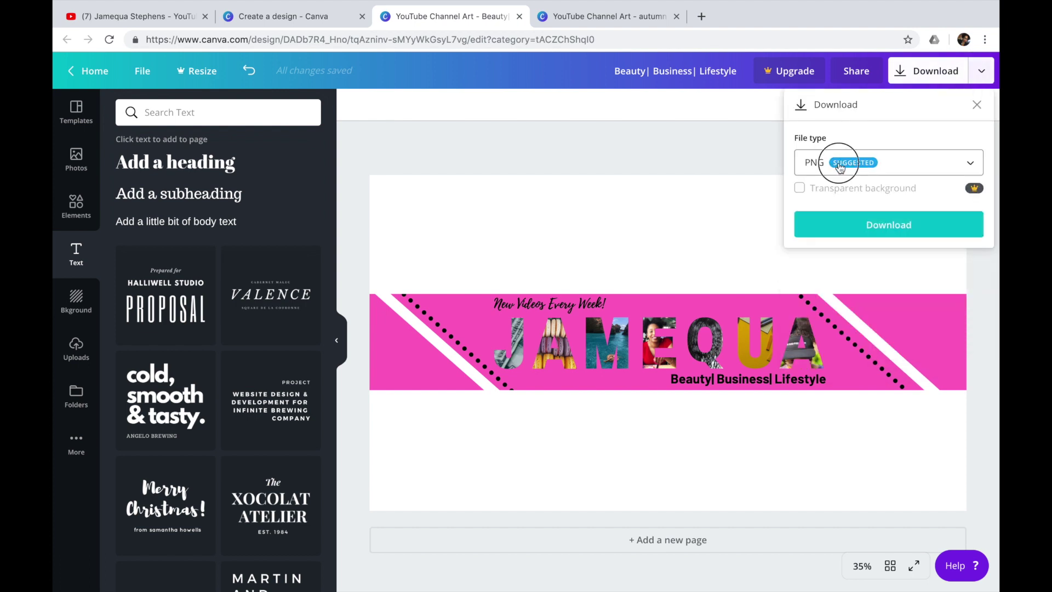
{"action": "left_click", "coordinate": [839, 164]}
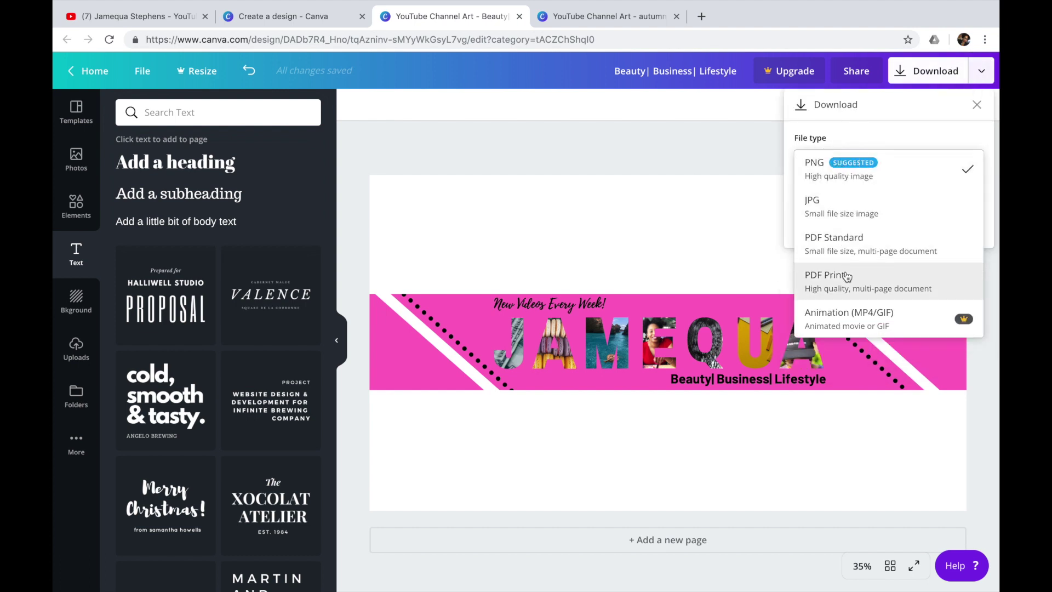
{"action": "left_click", "coordinate": [840, 184]}
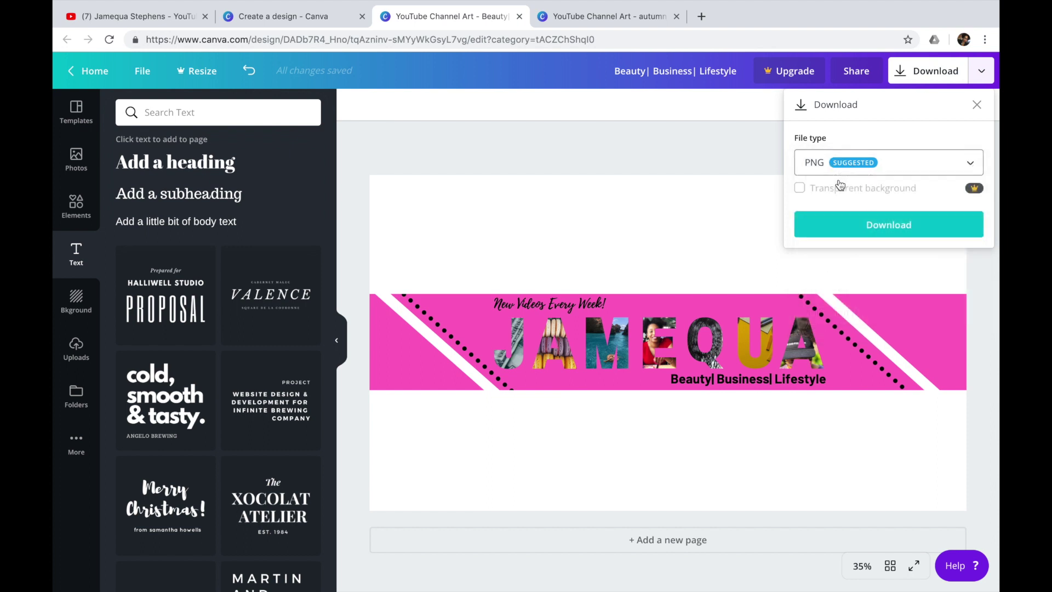